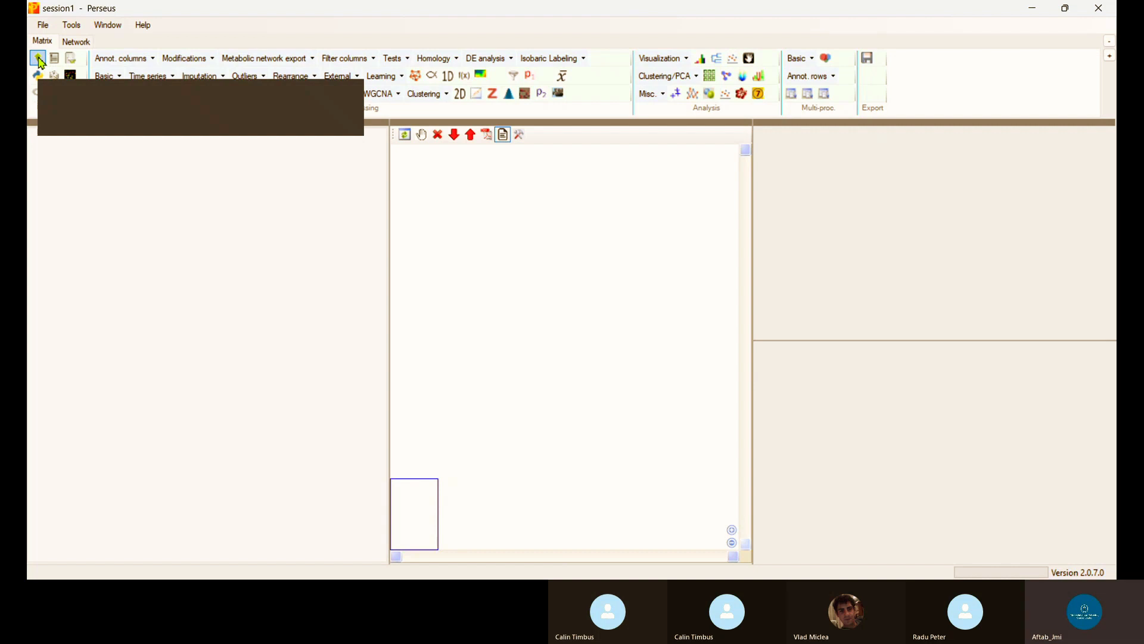
Start a generic matrix upload and select the CSV file "OLD__DIA__Progeria data" from the CLUJ folder
{"action": "left_click", "coordinate": [38, 59]}
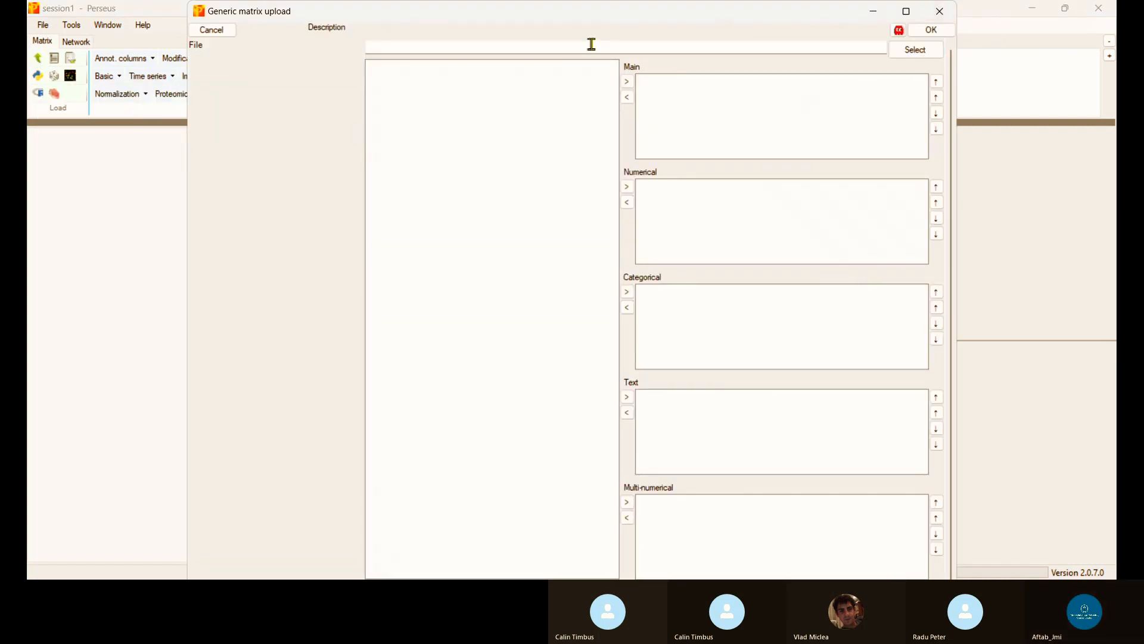
{"action": "left_click_drag", "start_coordinate": [602, 20], "coordinate": [580, 49]}
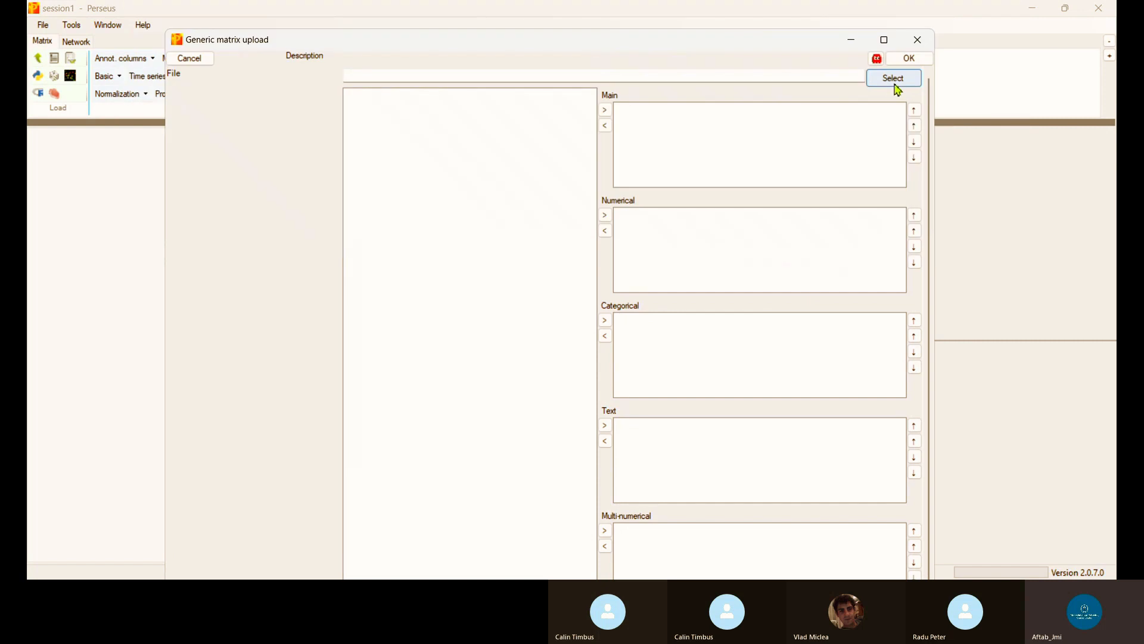
{"action": "left_click", "coordinate": [894, 82]}
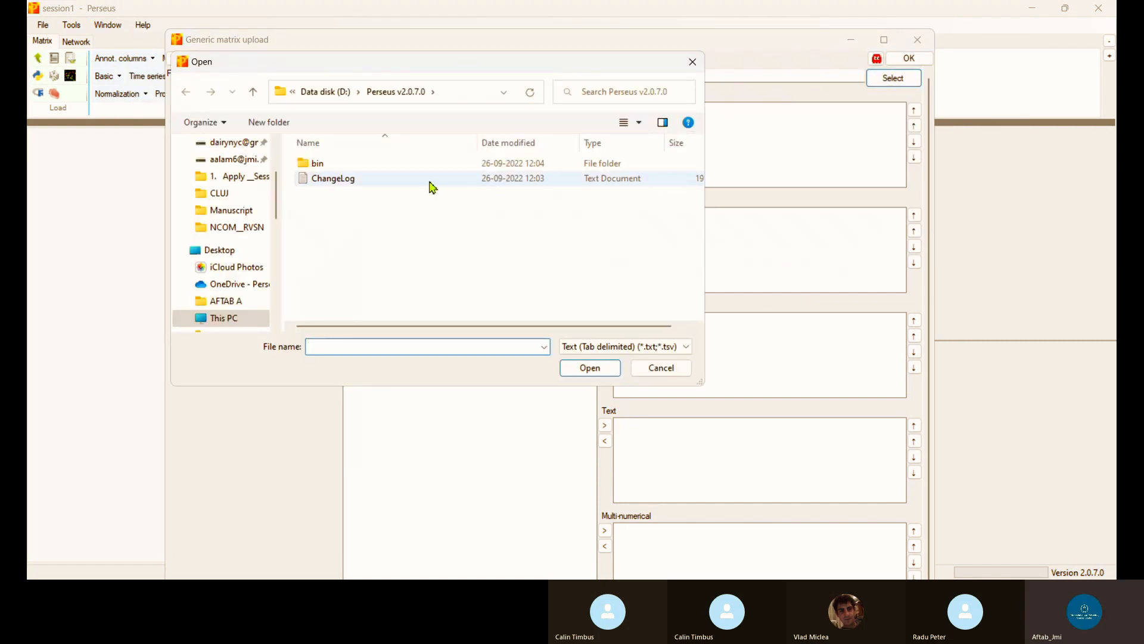
{"action": "left_click", "coordinate": [227, 194]}
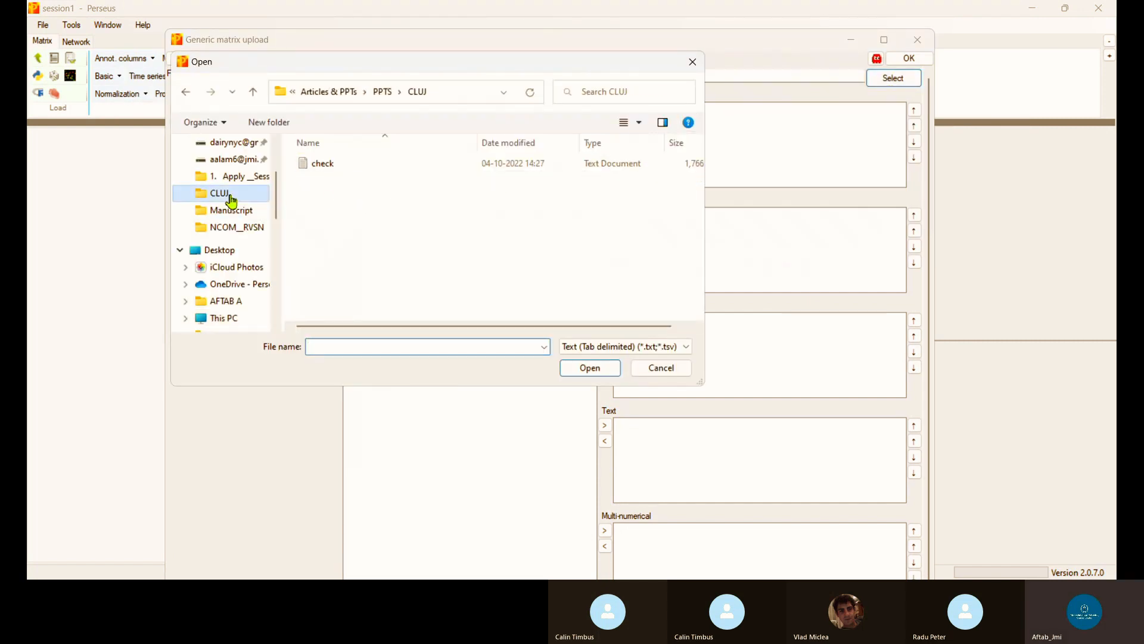
{"action": "left_click", "coordinate": [644, 347]}
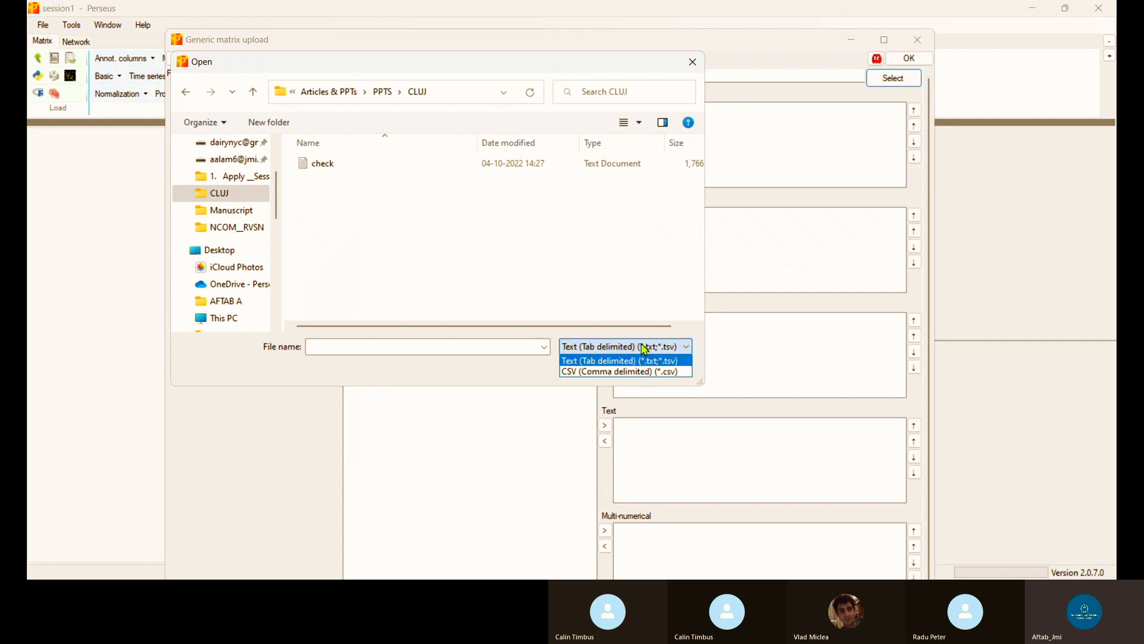
{"action": "left_click", "coordinate": [636, 371]}
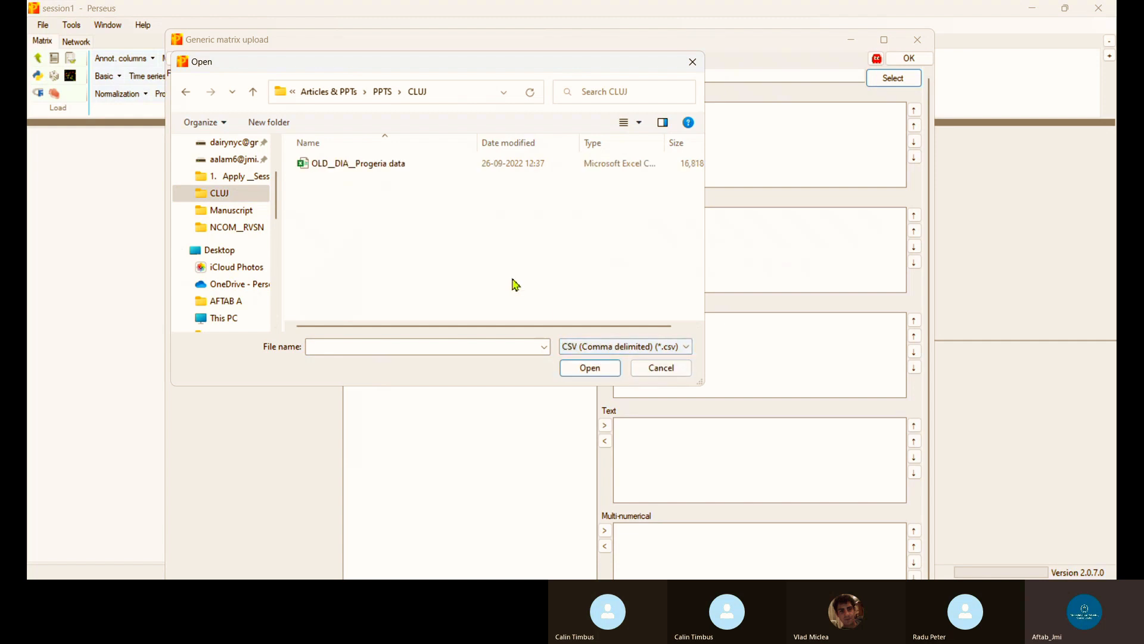
{"action": "left_click", "coordinate": [398, 168]}
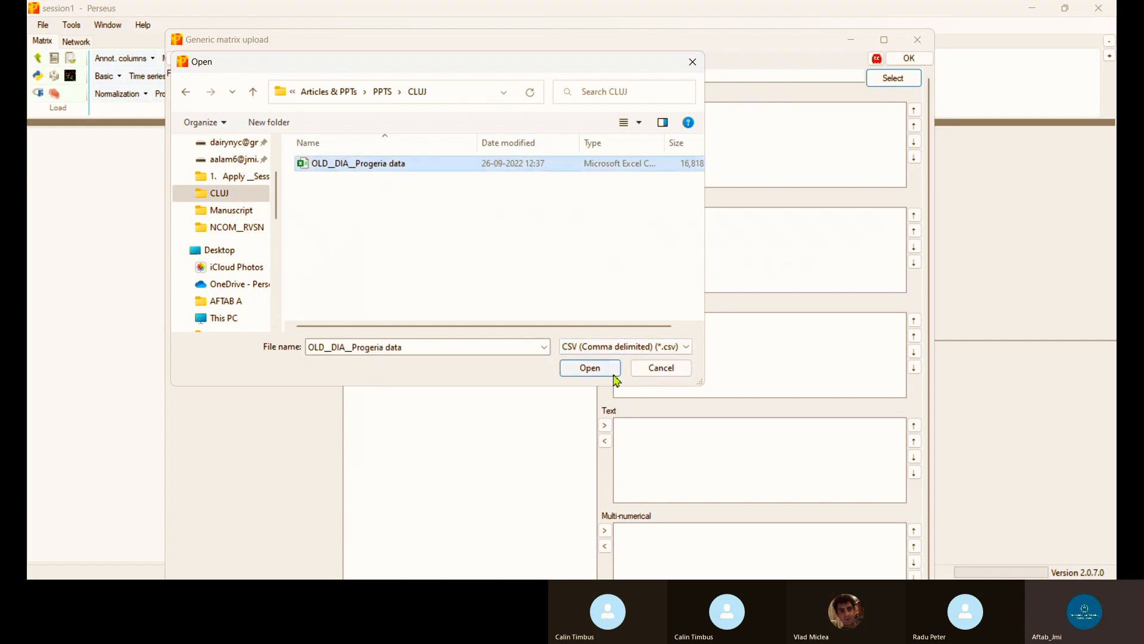
{"action": "left_click", "coordinate": [590, 368]}
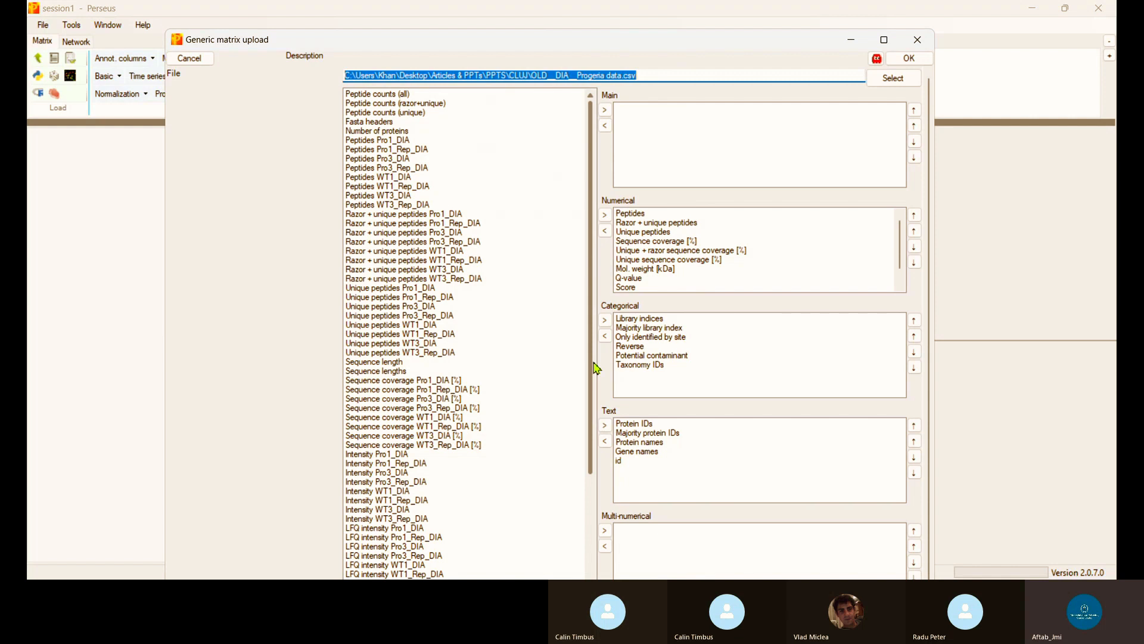
Assign all eight LFQ intensity columns (Pro1, Pro3, WT1, WT3 and their Rep columns) as Main columns and load the matrix
{"action": "left_click_drag", "start_coordinate": [590, 334], "coordinate": [587, 471]}
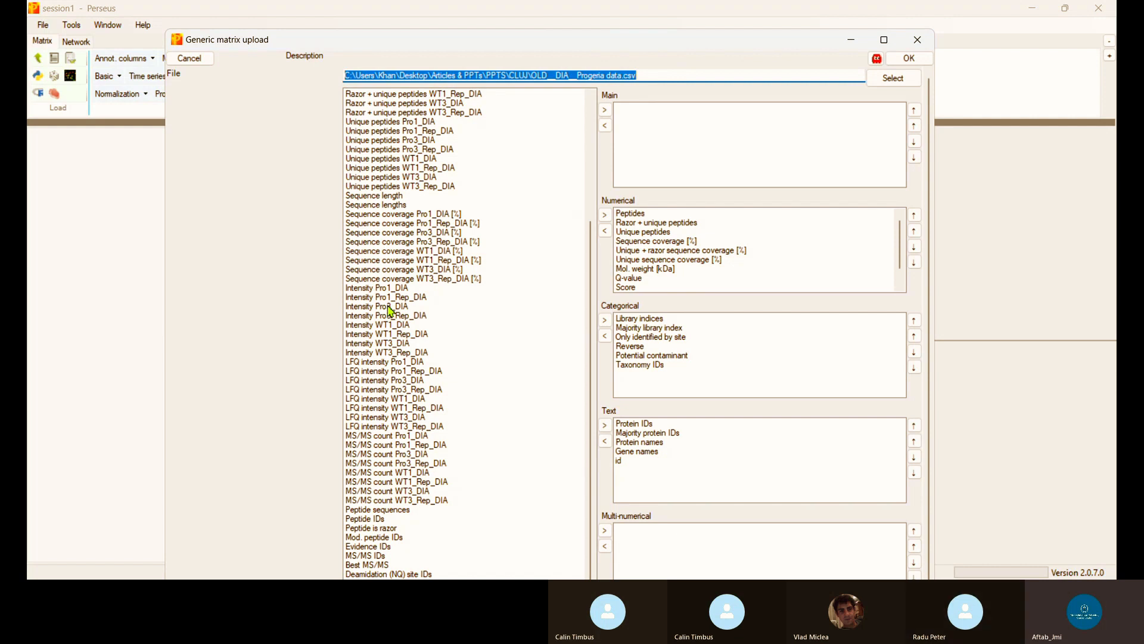
{"action": "left_click", "coordinate": [378, 365]}
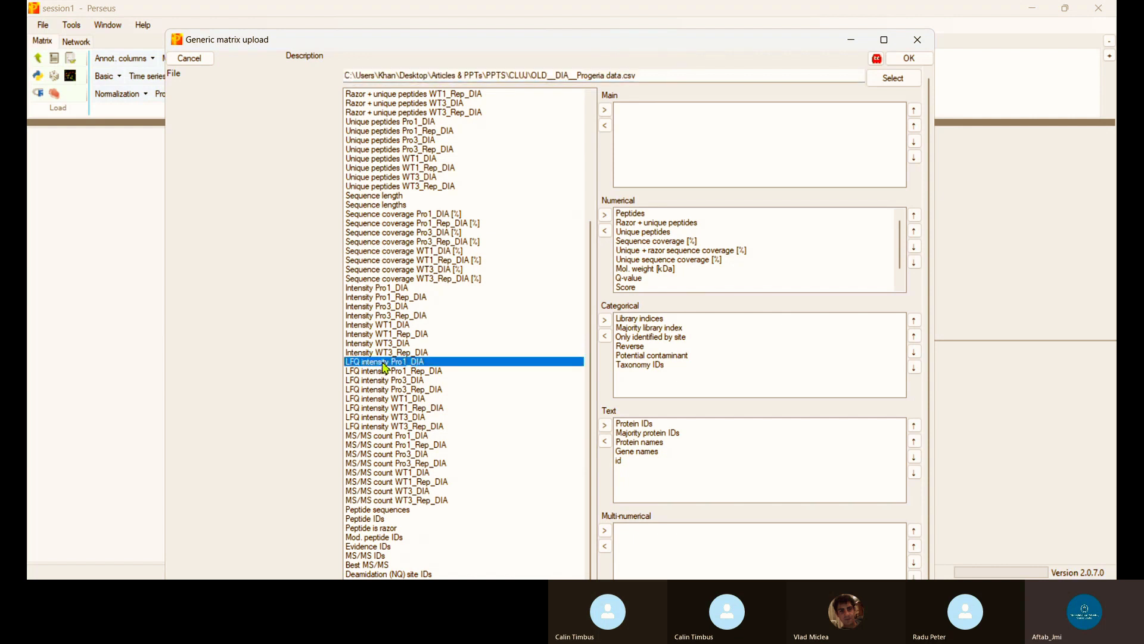
{"action": "left_click", "coordinate": [382, 428], "text": "shift"}
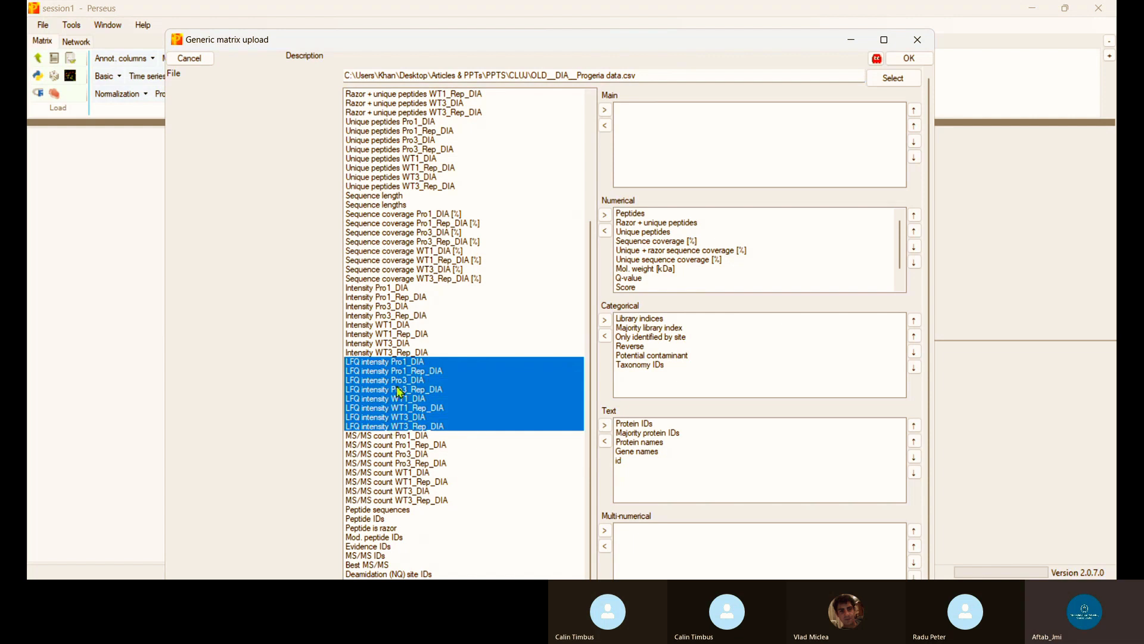
{"action": "left_click", "coordinate": [605, 110]}
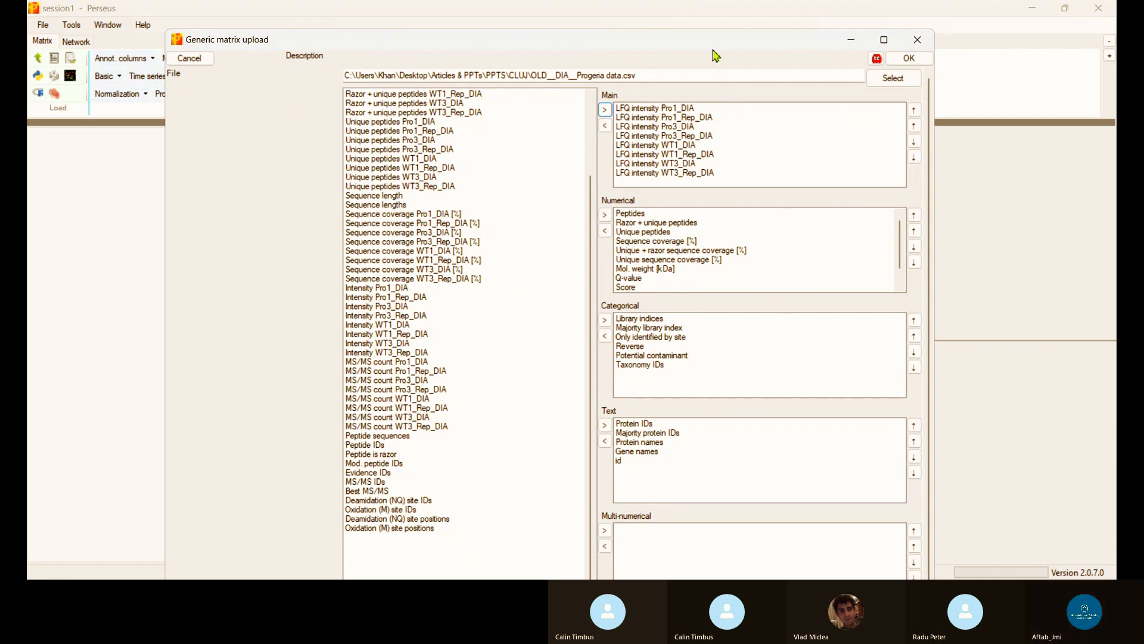
{"action": "left_click_drag", "start_coordinate": [715, 56], "coordinate": [689, 171]}
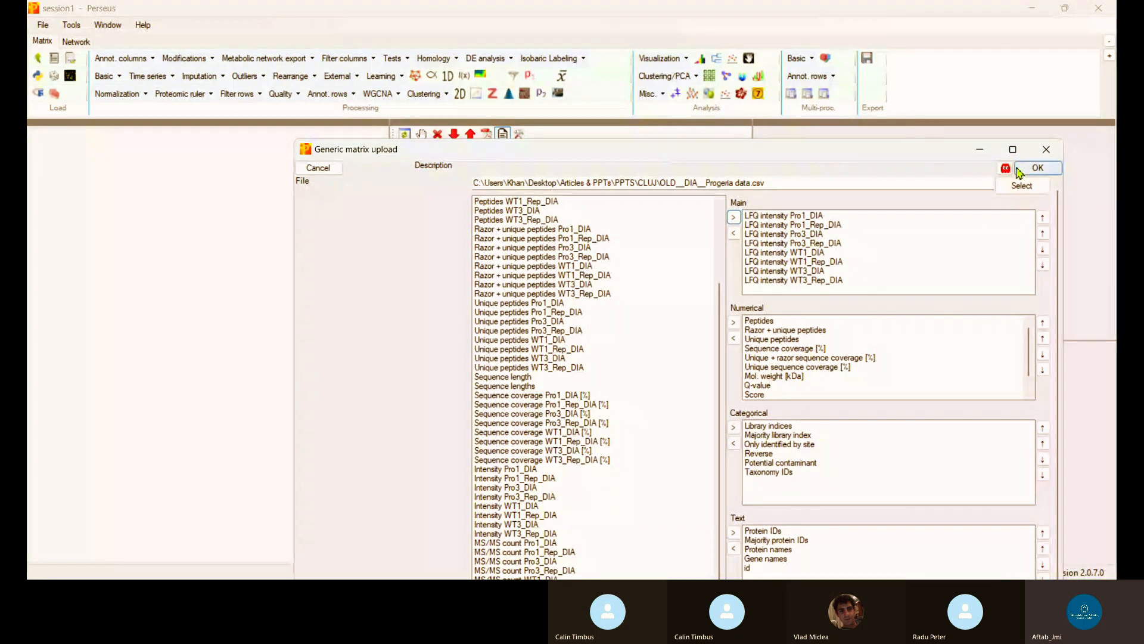
{"action": "left_click", "coordinate": [1020, 169]}
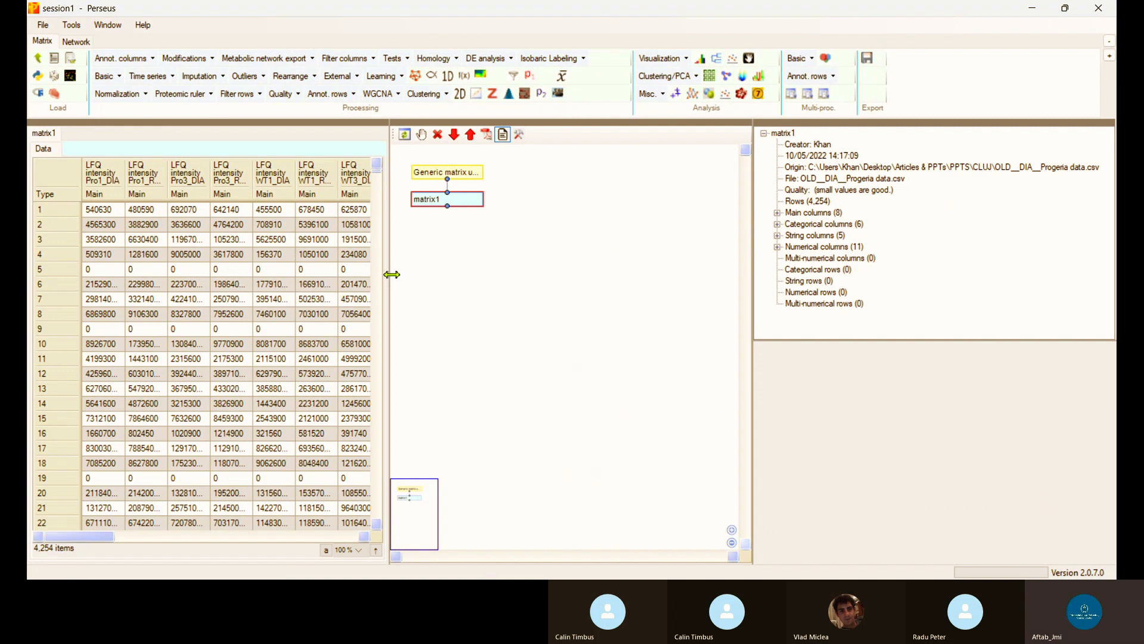
{"action": "left_click_drag", "start_coordinate": [391, 274], "coordinate": [413, 274]}
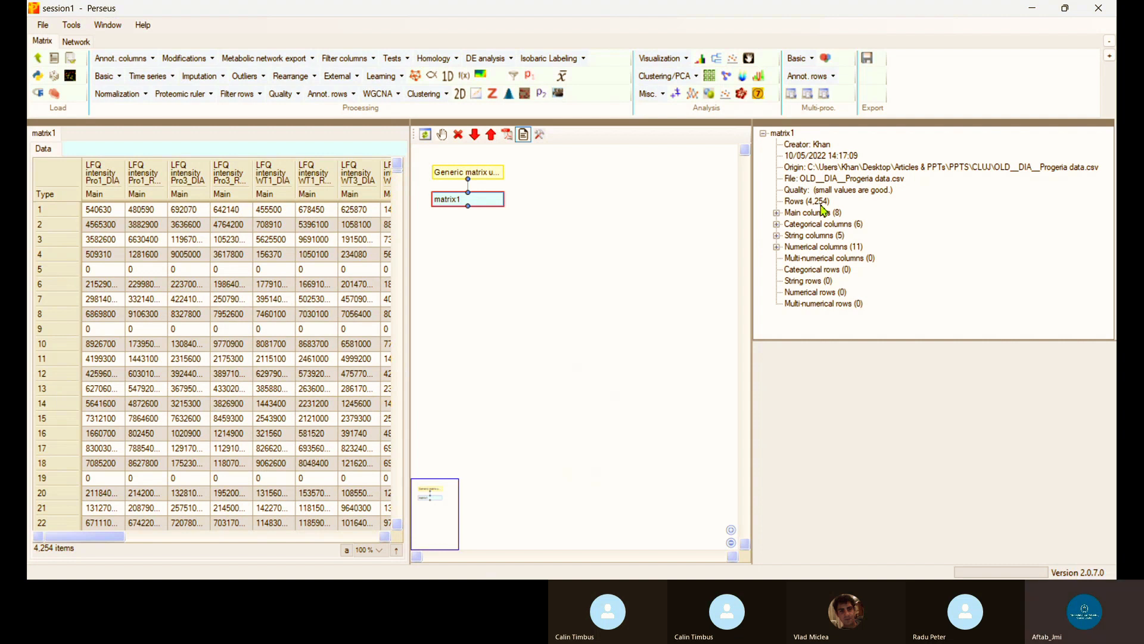
Filter the loaded matrix by the categorical column "Only identified by site", removing rows matching "+" and reducing the matrix
{"action": "left_click", "coordinate": [261, 95]}
{"action": "left_click", "coordinate": [260, 96]}
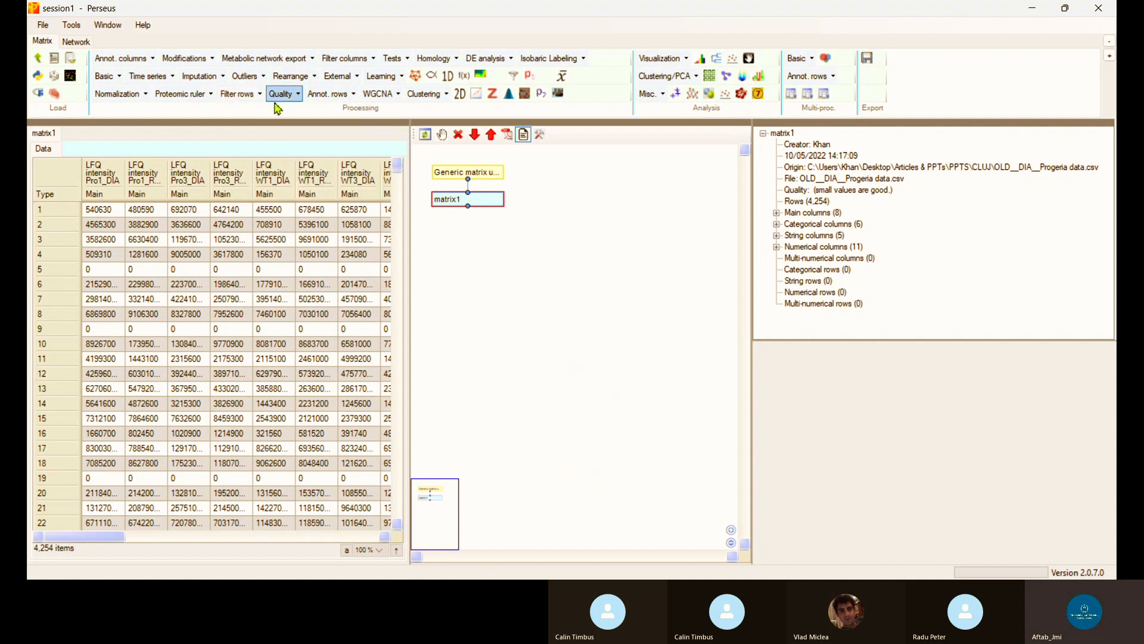
{"action": "left_click", "coordinate": [258, 94]}
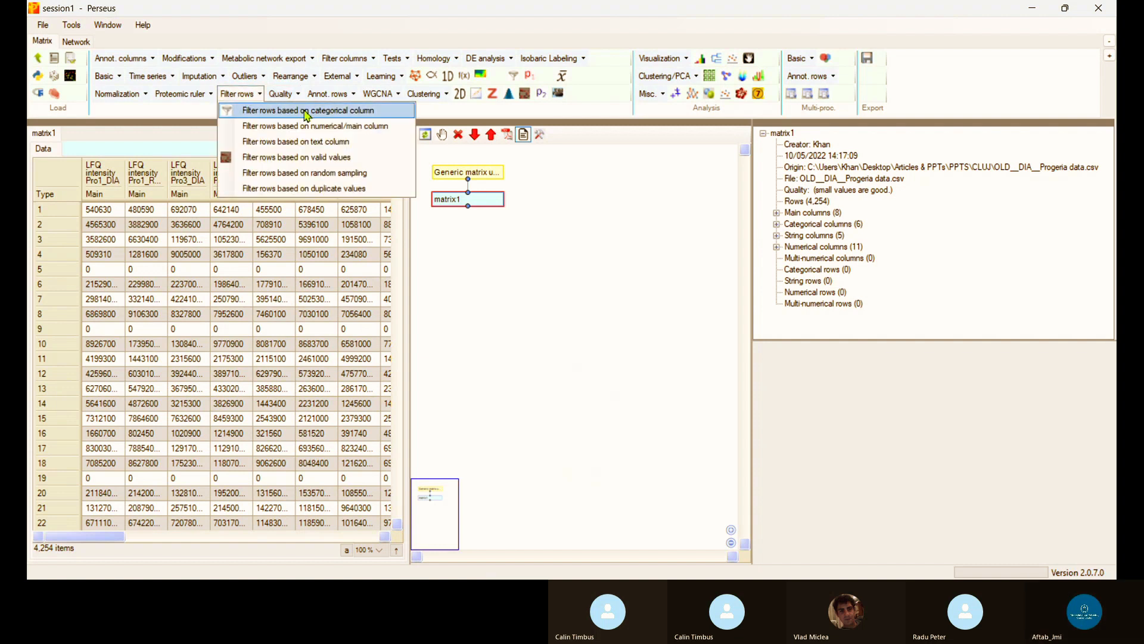
{"action": "left_click", "coordinate": [337, 112]}
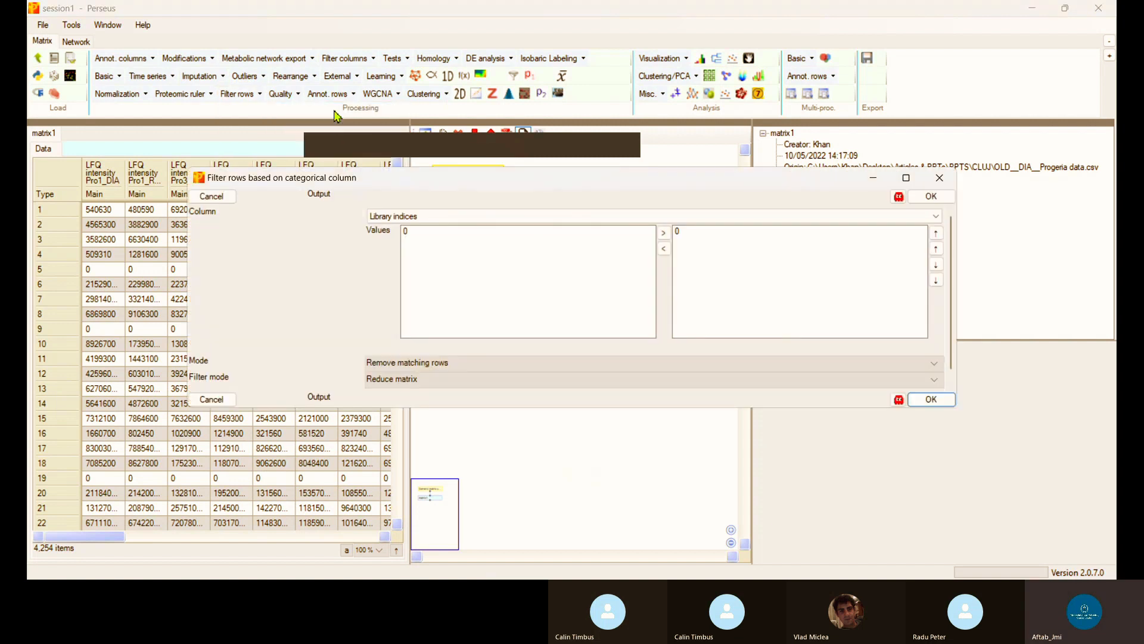
{"action": "left_click", "coordinate": [428, 217]}
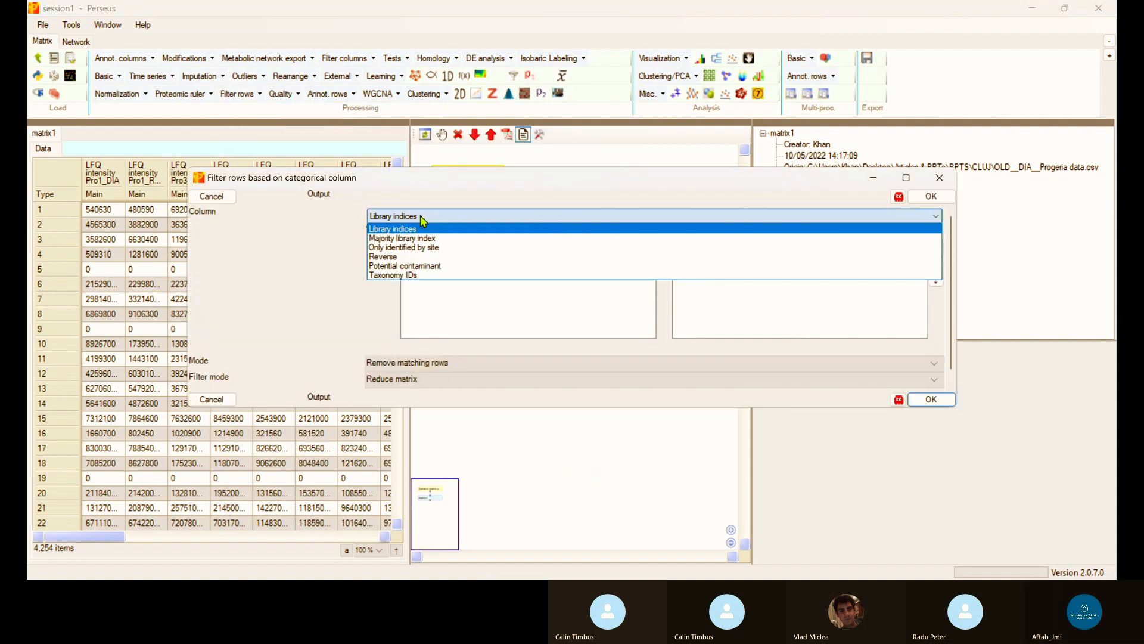
{"action": "left_click", "coordinate": [423, 251]}
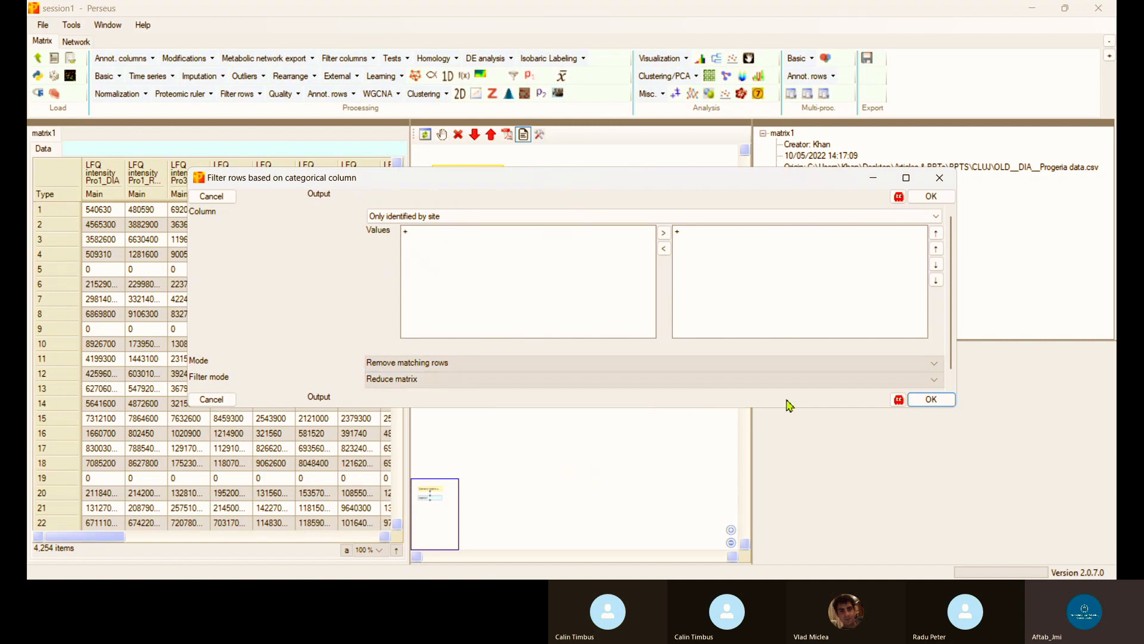
{"action": "left_click_drag", "start_coordinate": [760, 181], "coordinate": [718, 260]}
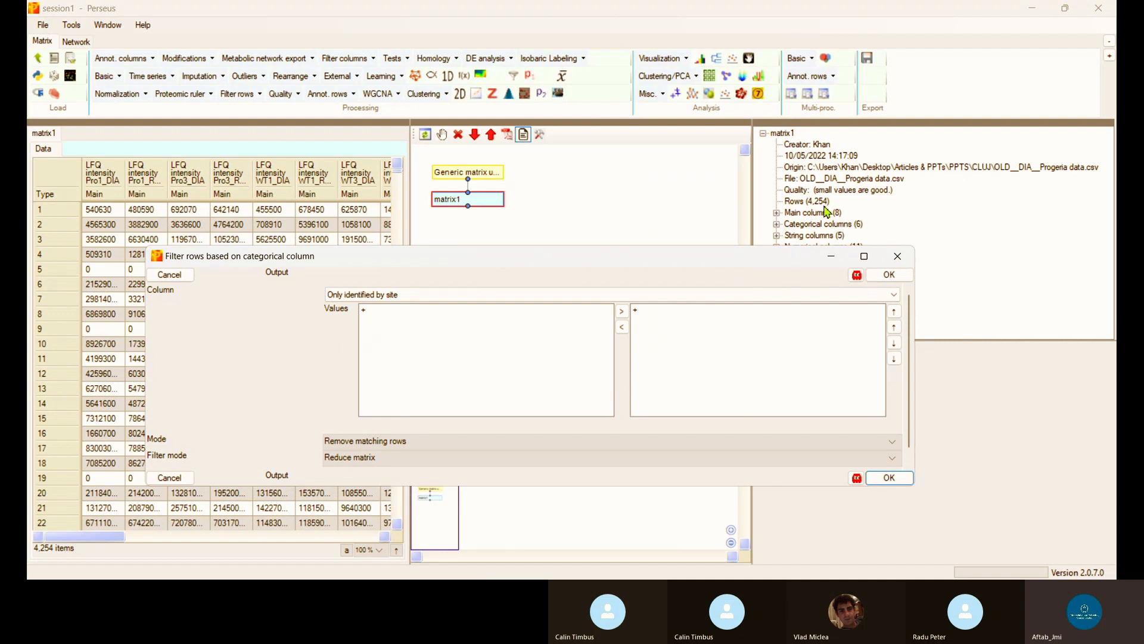
{"action": "mouse_move", "coordinate": [739, 261]}
{"action": "left_mouse_down"}
{"action": "mouse_move", "coordinate": [759, 208]}
{"action": "mouse_move", "coordinate": [769, 234]}
{"action": "mouse_move", "coordinate": [736, 257]}
{"action": "left_mouse_up"}
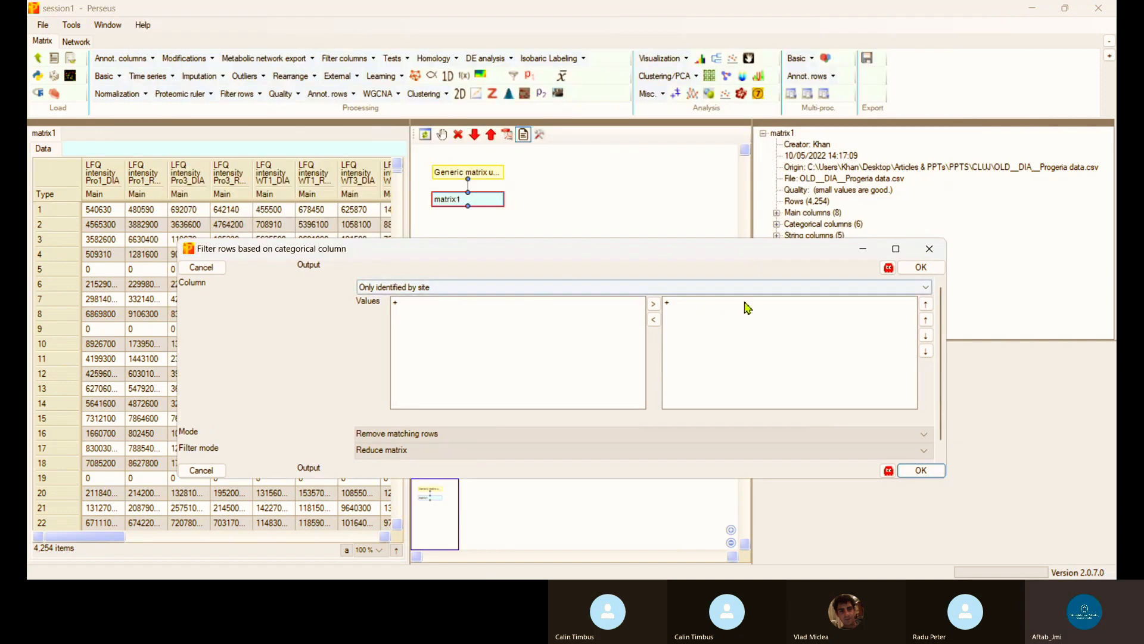
{"action": "left_click", "coordinate": [920, 471]}
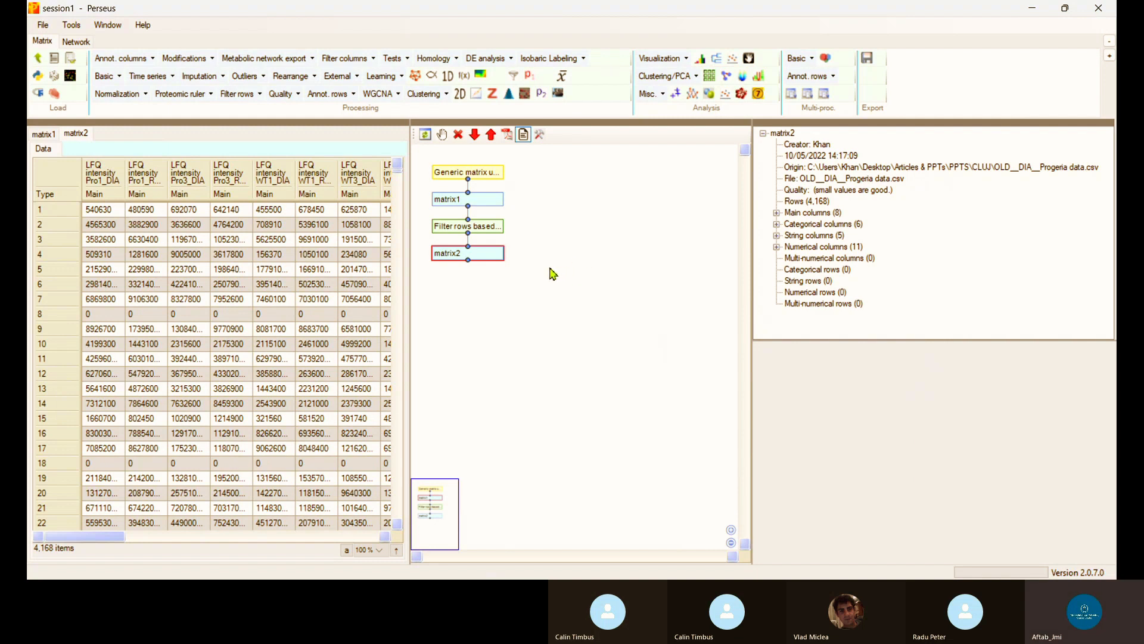
Compare the original and filtered matrices, and filter the filtered one by the Reverse column, removing rows matching "+"
{"action": "left_click", "coordinate": [446, 200]}
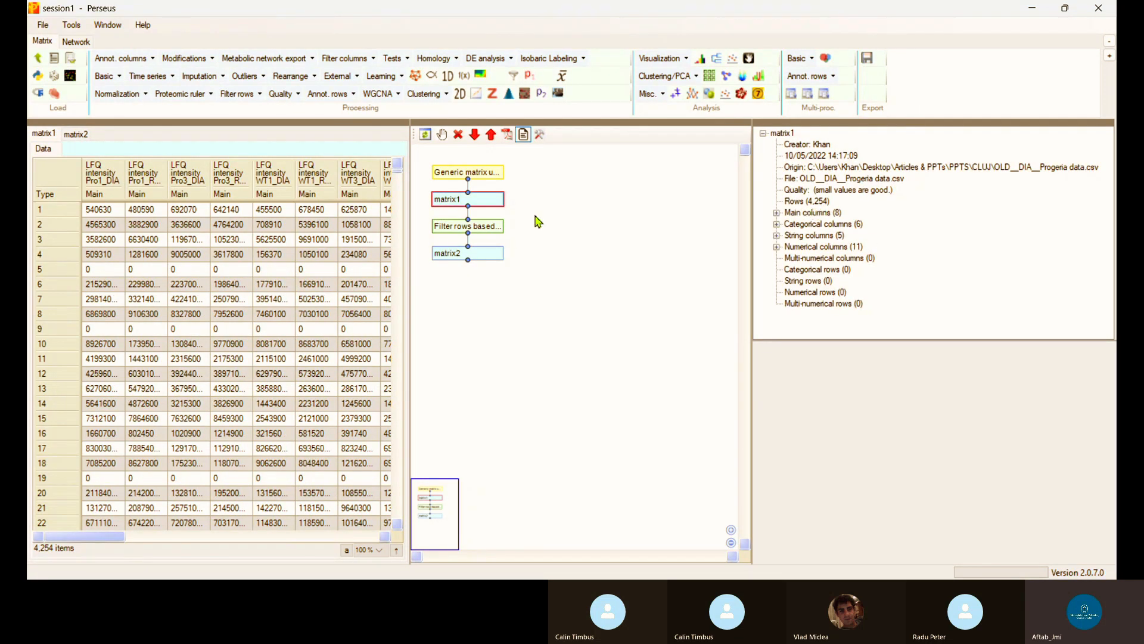
{"action": "left_click", "coordinate": [484, 256]}
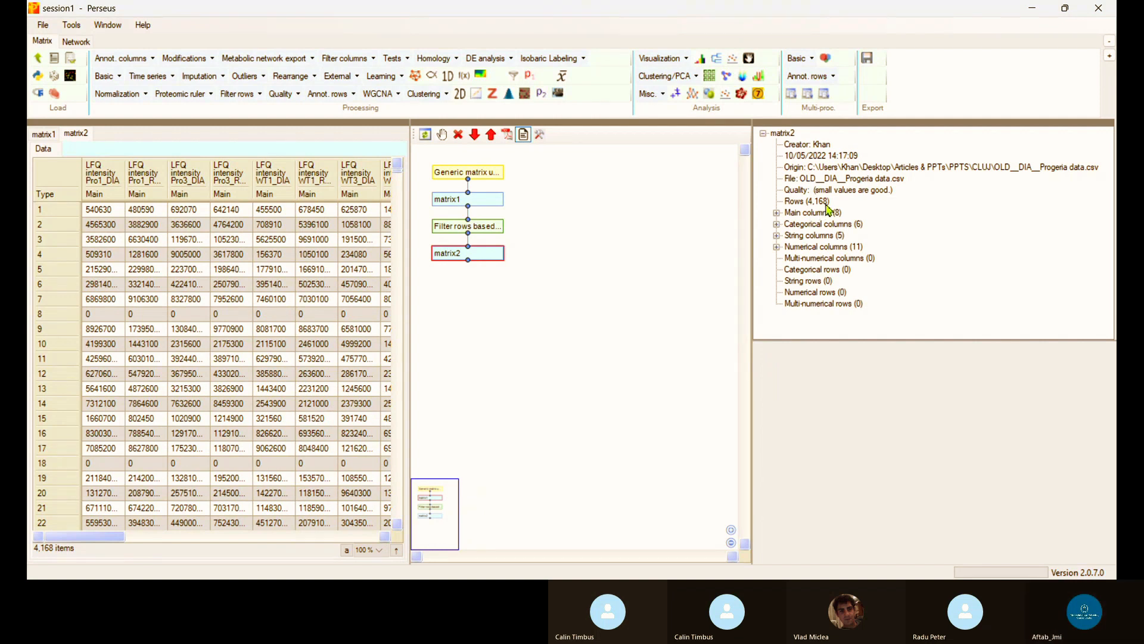
{"action": "left_click", "coordinate": [250, 96]}
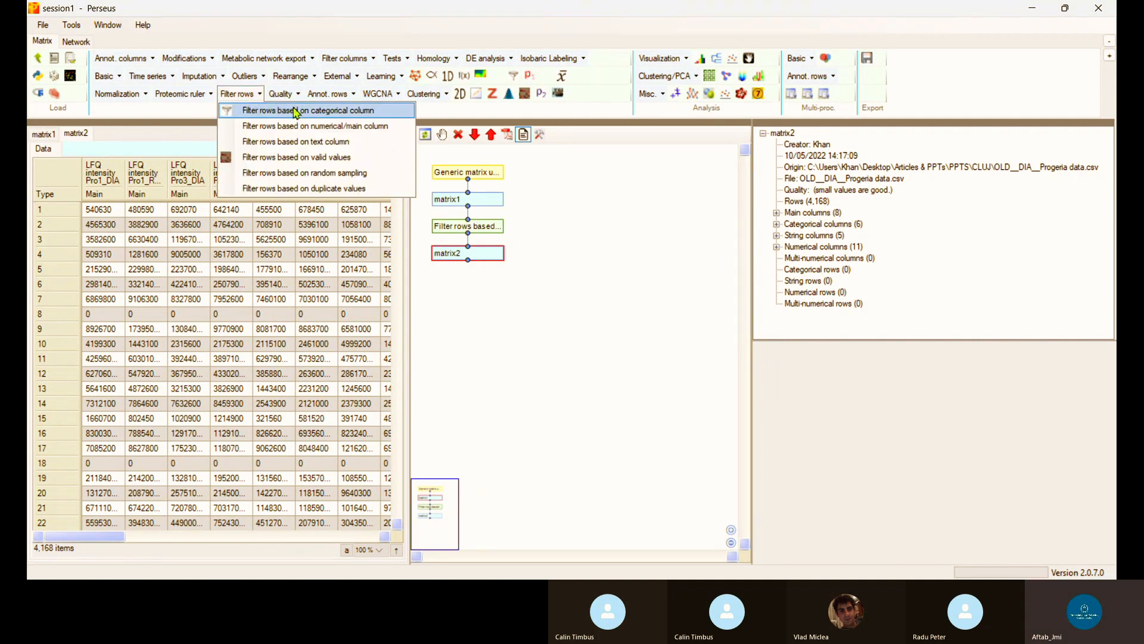
{"action": "left_click", "coordinate": [304, 110]}
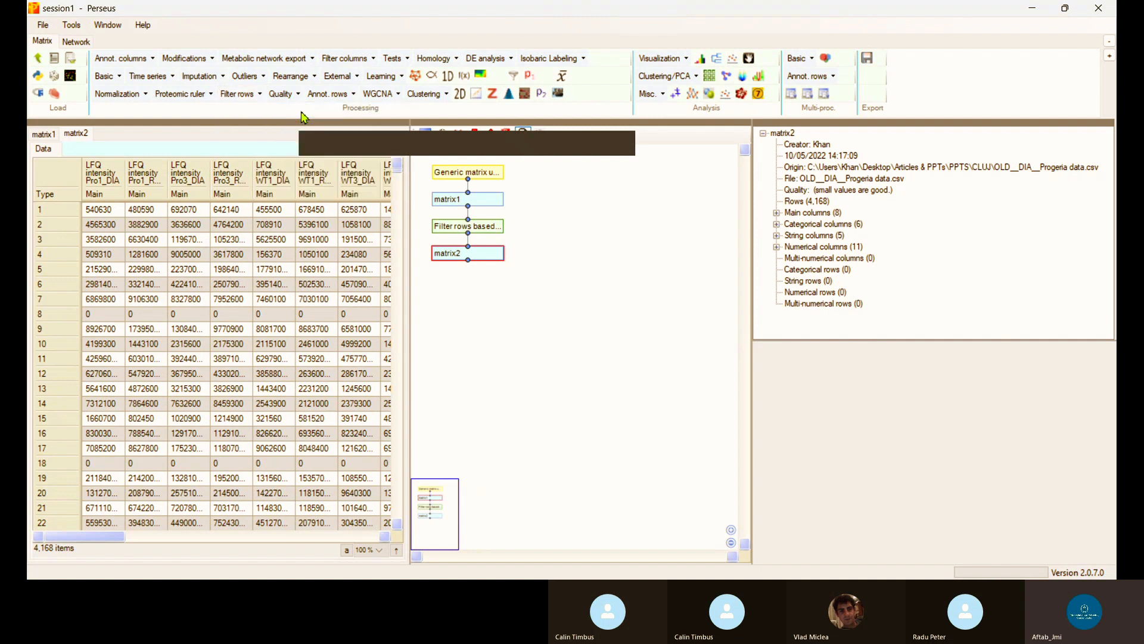
{"action": "left_click", "coordinate": [513, 216]}
{"action": "left_click", "coordinate": [399, 259]}
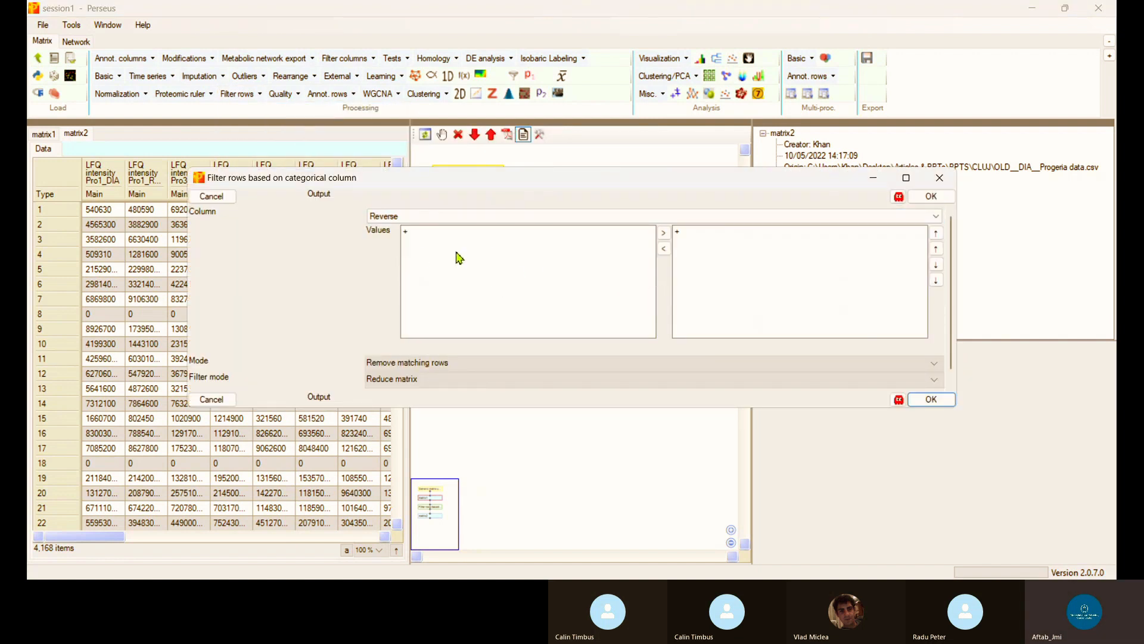
{"action": "left_click_drag", "start_coordinate": [480, 190], "coordinate": [437, 204]}
{"action": "left_click_drag", "start_coordinate": [715, 204], "coordinate": [731, 260]}
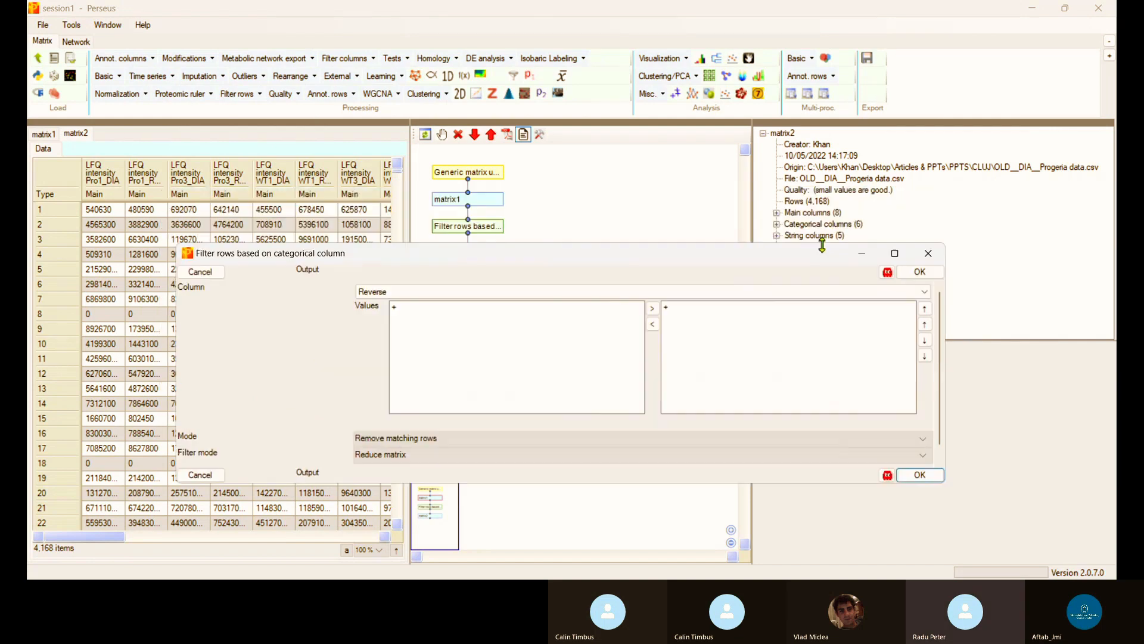
{"action": "left_click", "coordinate": [920, 475]}
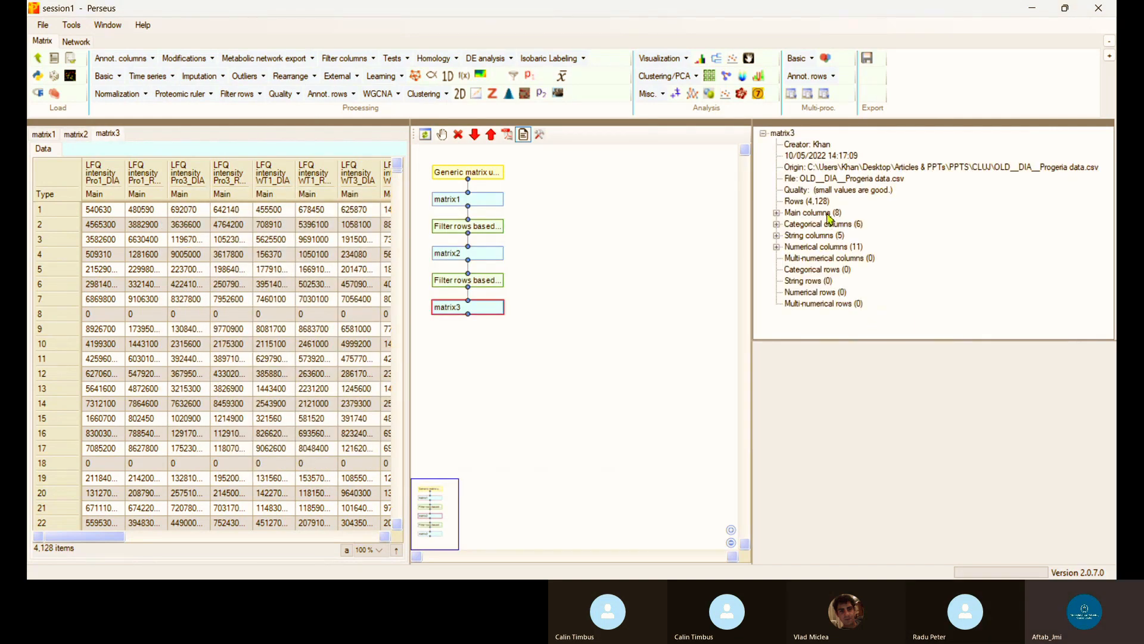
Filter the newest matrix by the categorical column "Potential contaminant", removing rows matching "+" and reducing the matrix
{"action": "left_click", "coordinate": [497, 255]}
{"action": "left_click", "coordinate": [478, 311]}
{"action": "left_click", "coordinate": [253, 96]}
{"action": "left_click", "coordinate": [280, 111]}
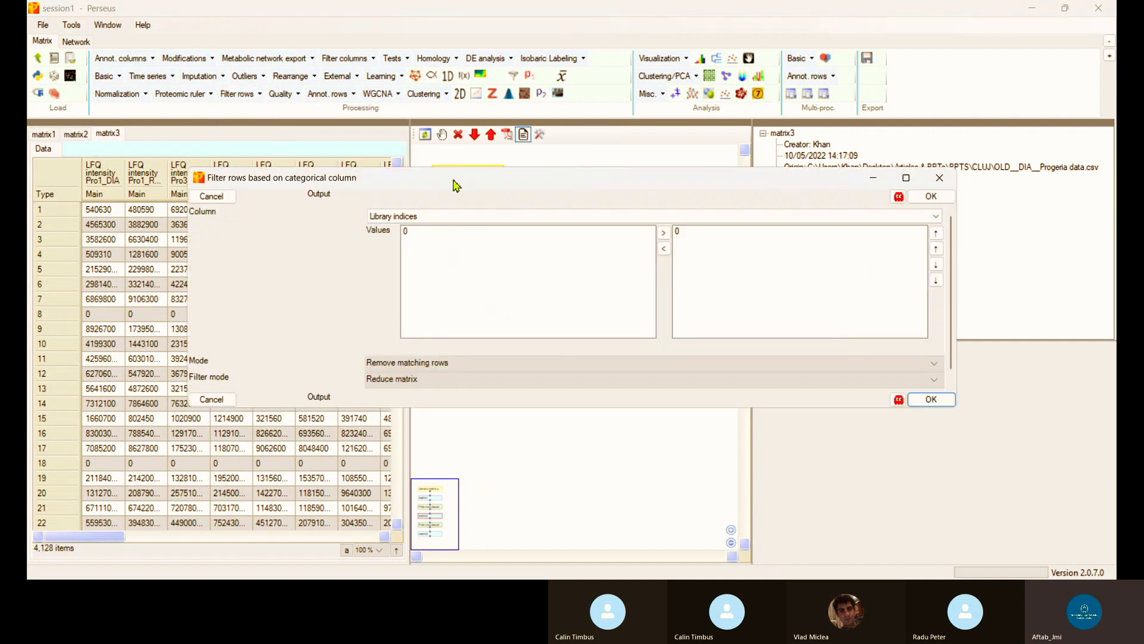
{"action": "left_click", "coordinate": [444, 216]}
{"action": "left_click", "coordinate": [418, 266]}
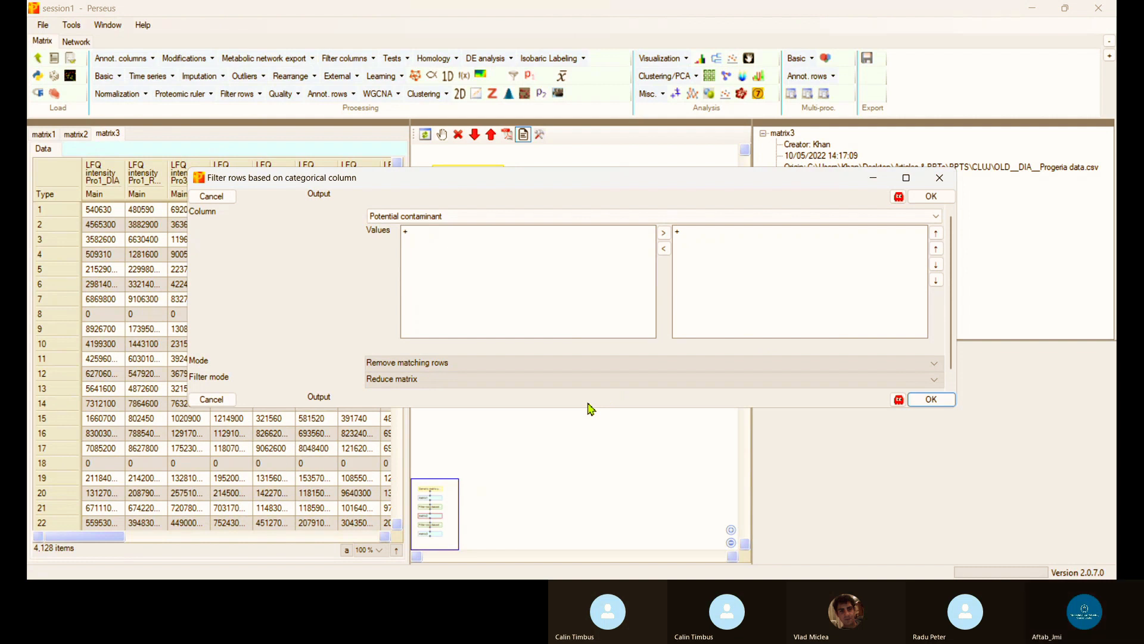
{"action": "left_click", "coordinate": [931, 400]}
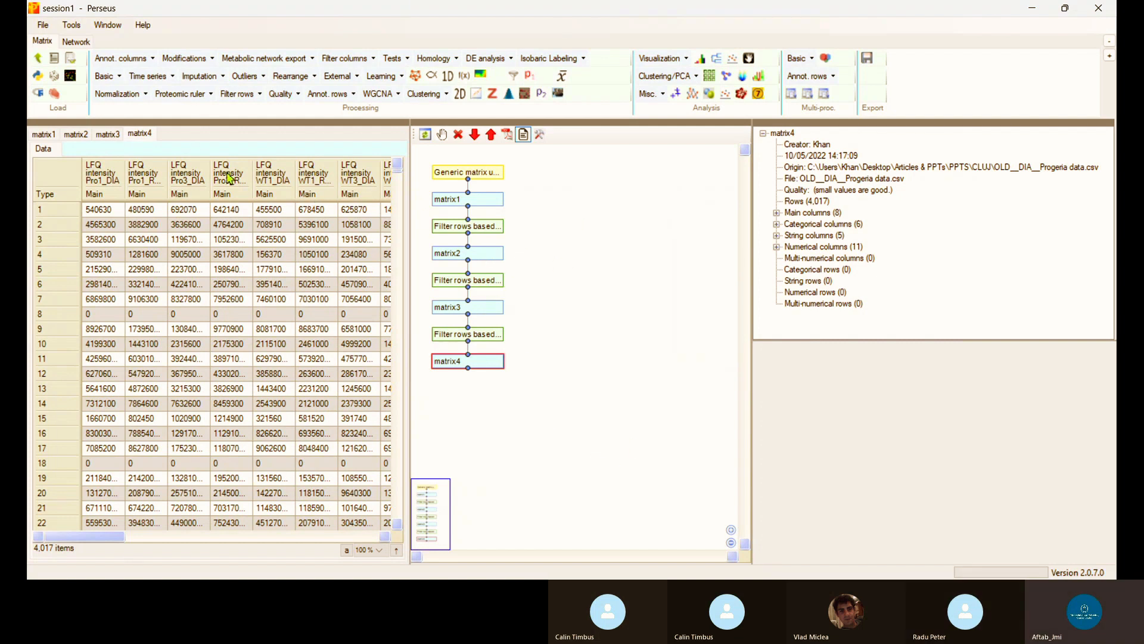
Transform the eight LFQ intensity columns of the contaminant-filtered matrix with log2(x)
{"action": "left_click", "coordinate": [119, 76]}
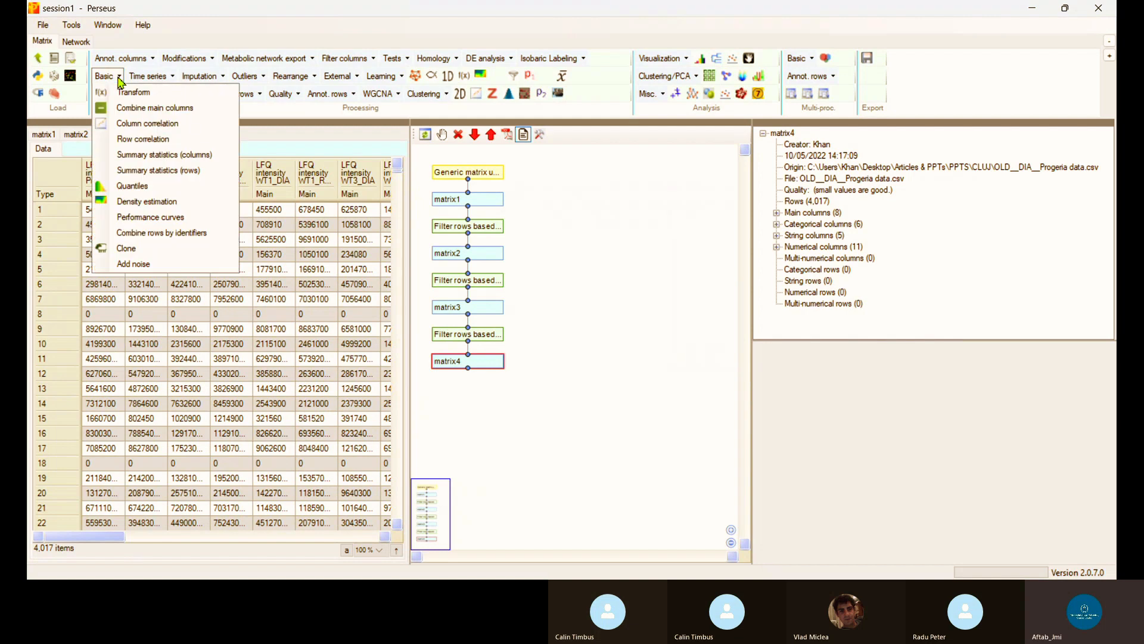
{"action": "left_click", "coordinate": [126, 93]}
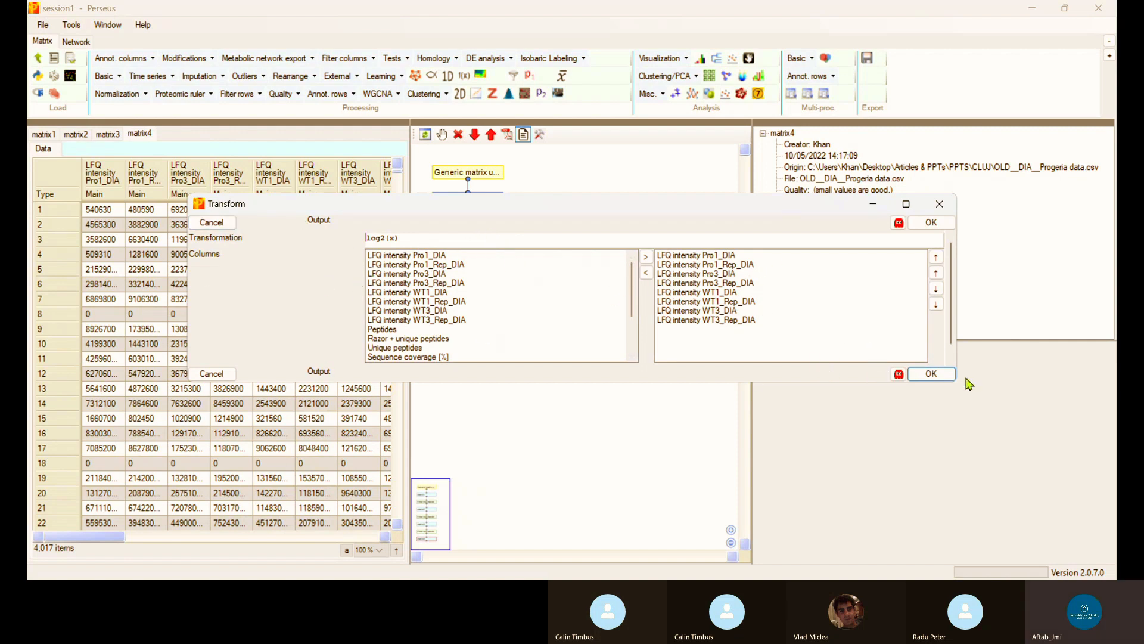
{"action": "left_click", "coordinate": [933, 374]}
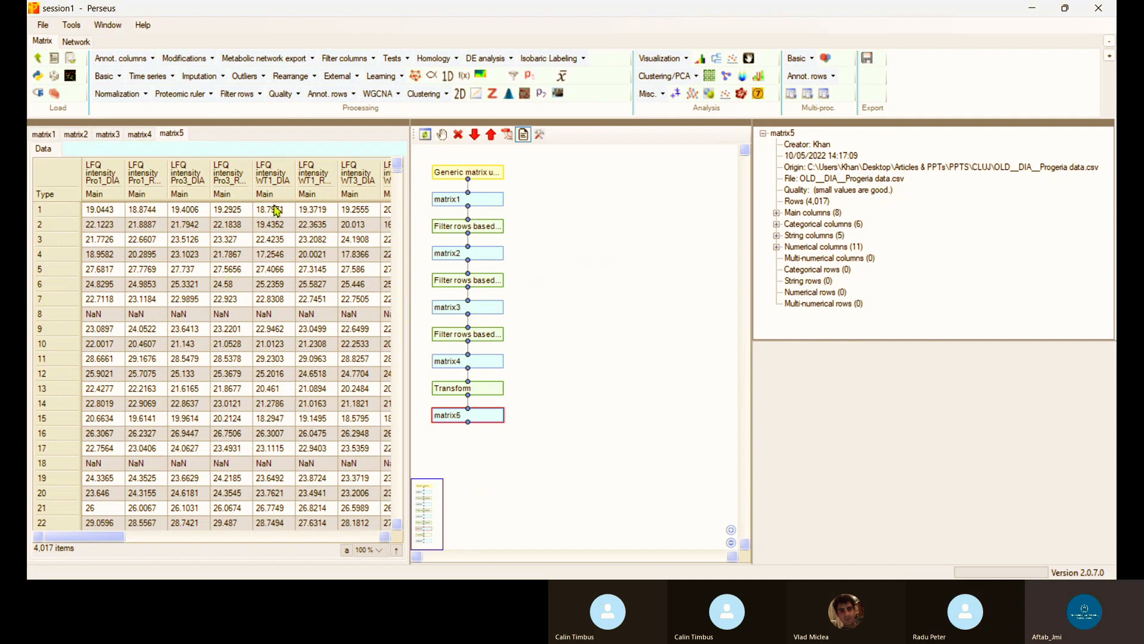
{"action": "left_click", "coordinate": [329, 94]}
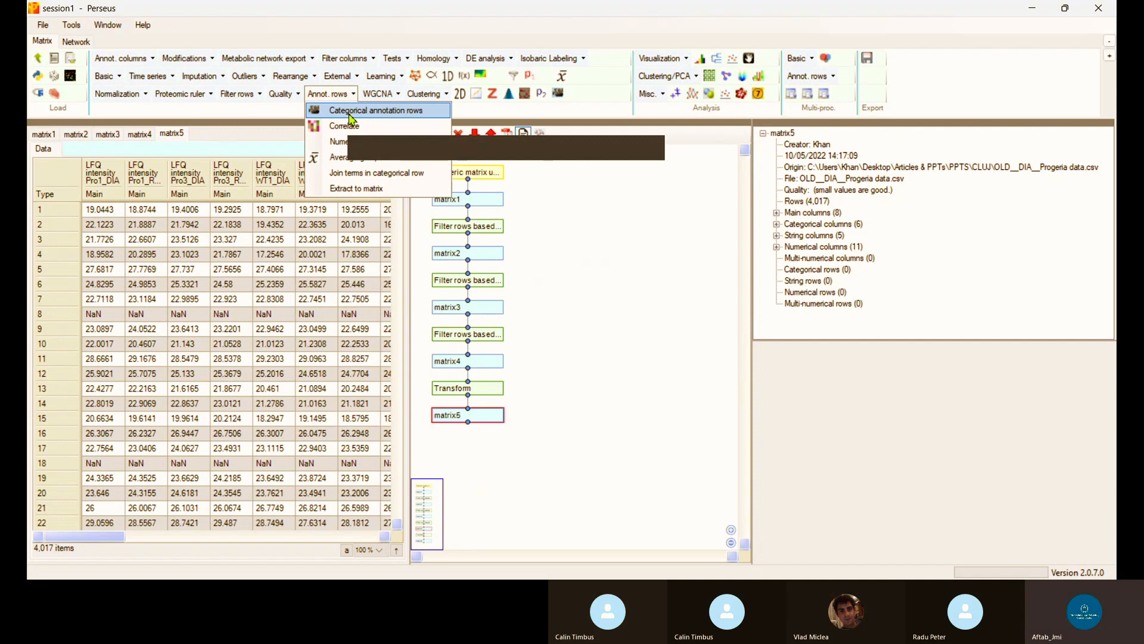
{"action": "left_click", "coordinate": [349, 114]}
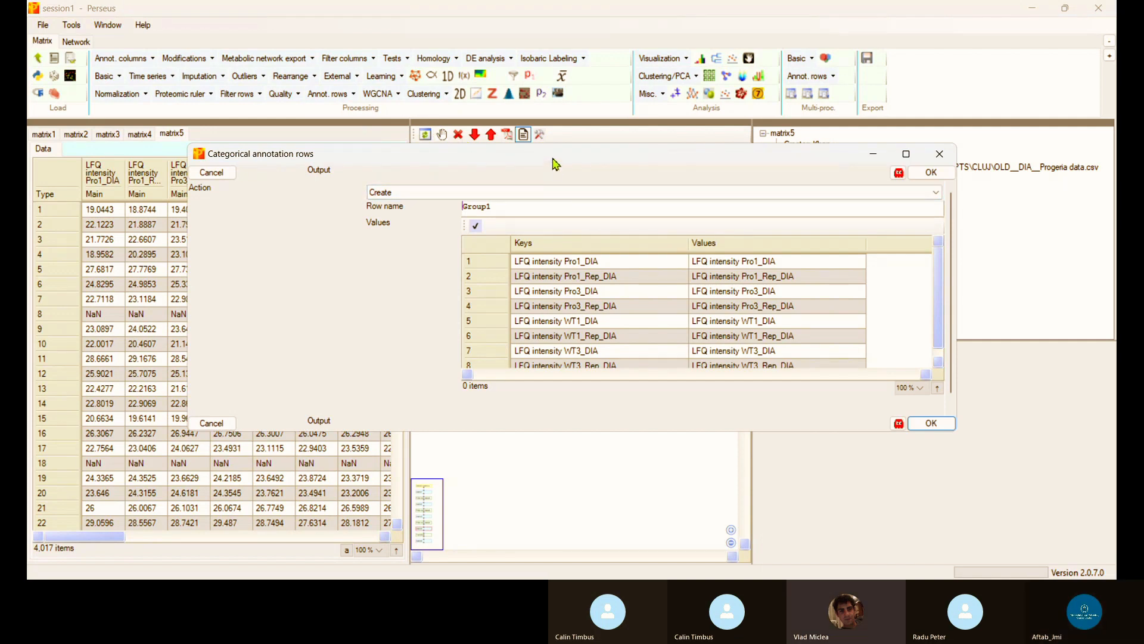
{"action": "left_click_drag", "start_coordinate": [556, 164], "coordinate": [591, 180]}
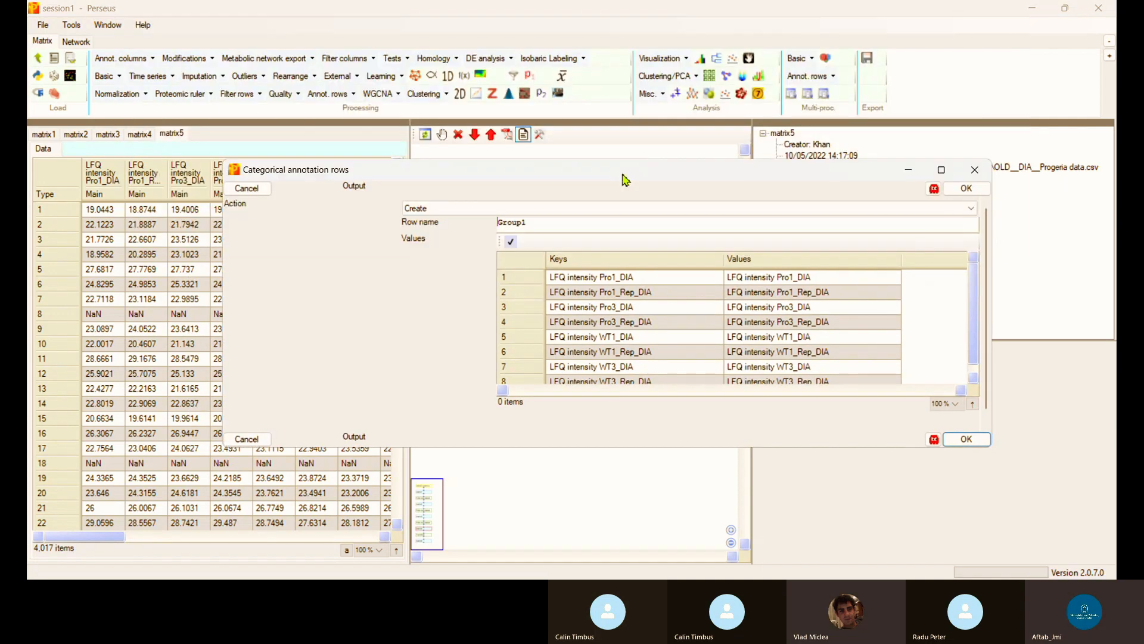
{"action": "left_click", "coordinate": [975, 169]}
{"action": "left_click", "coordinate": [106, 75]}
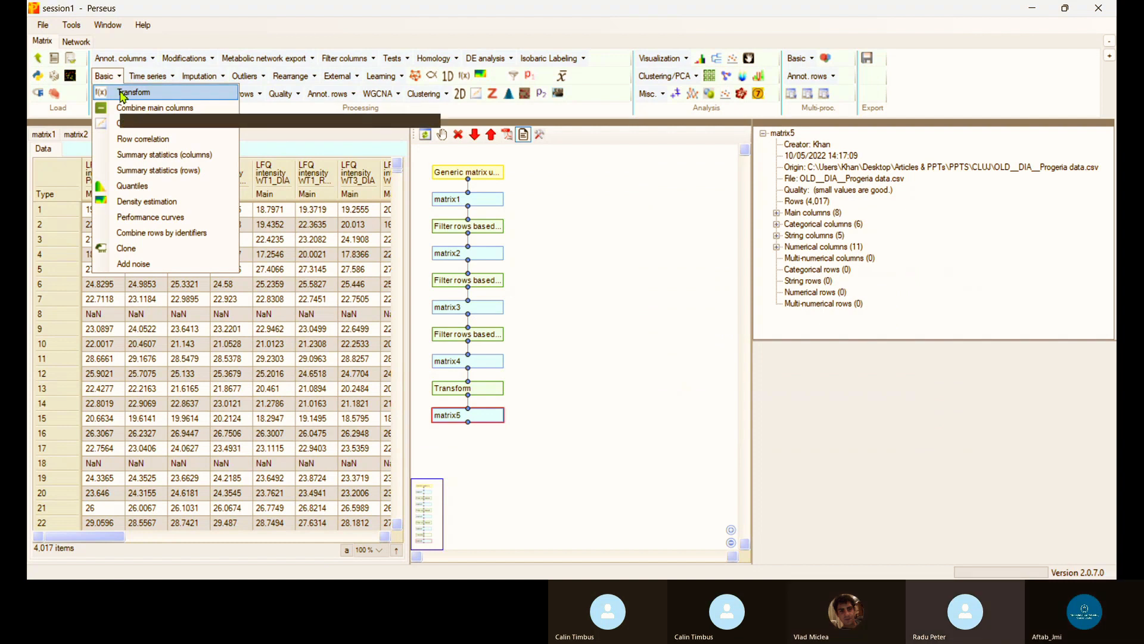
{"action": "left_click", "coordinate": [676, 267]}
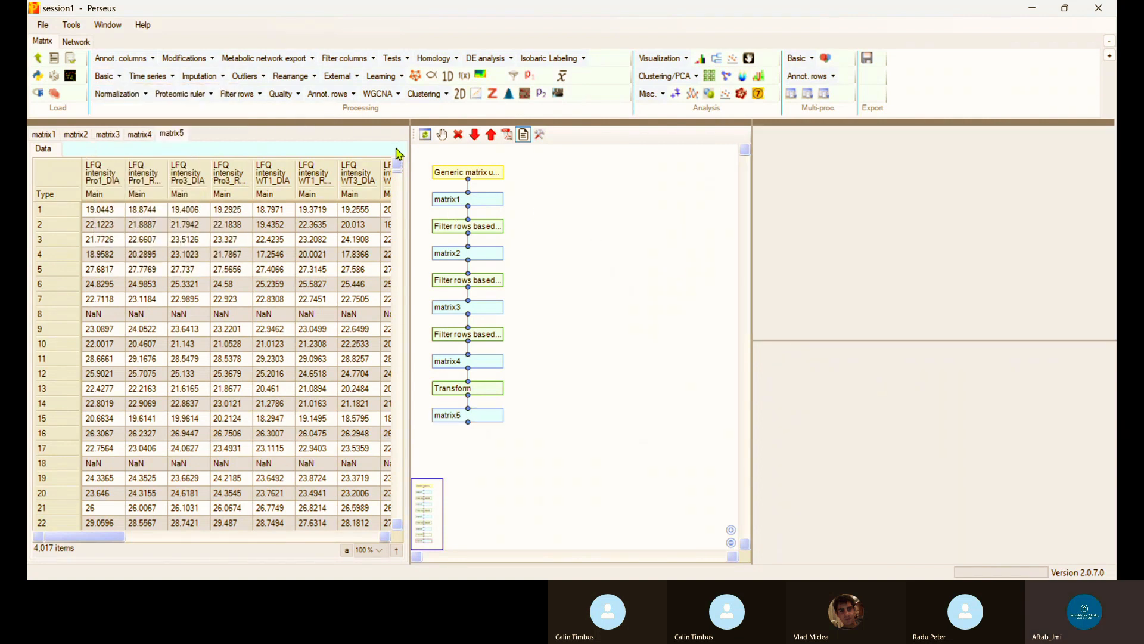
Start a categorical annotation row named Group1 and assign the value PRO to the four Pro1 and Pro3 LFQ intensity columns
{"action": "left_click", "coordinate": [352, 95]}
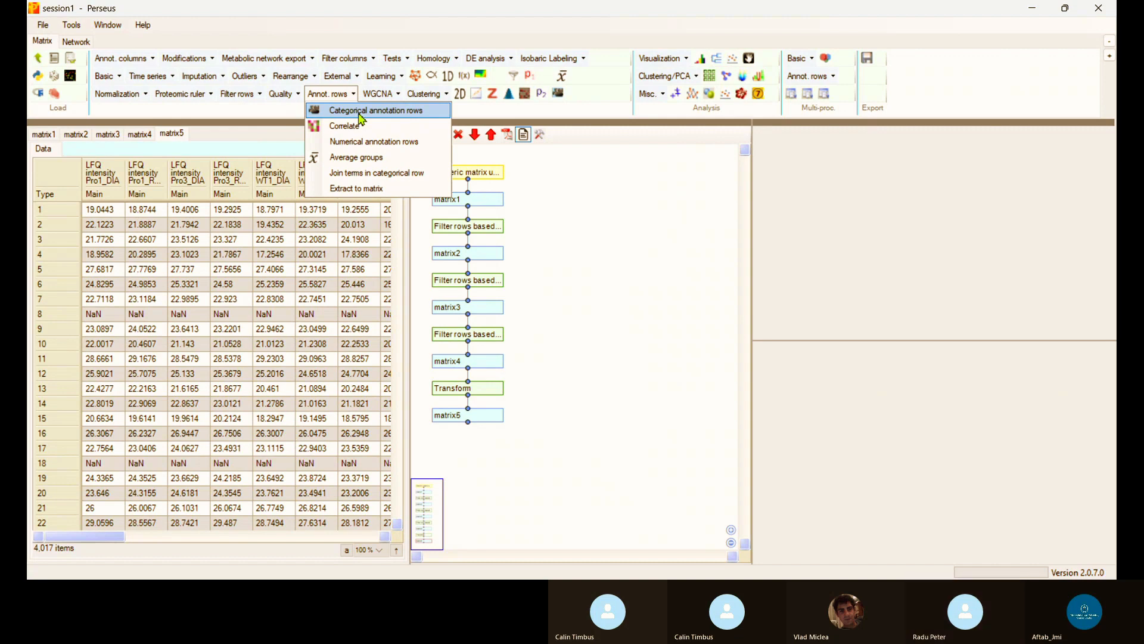
{"action": "left_click", "coordinate": [360, 113]}
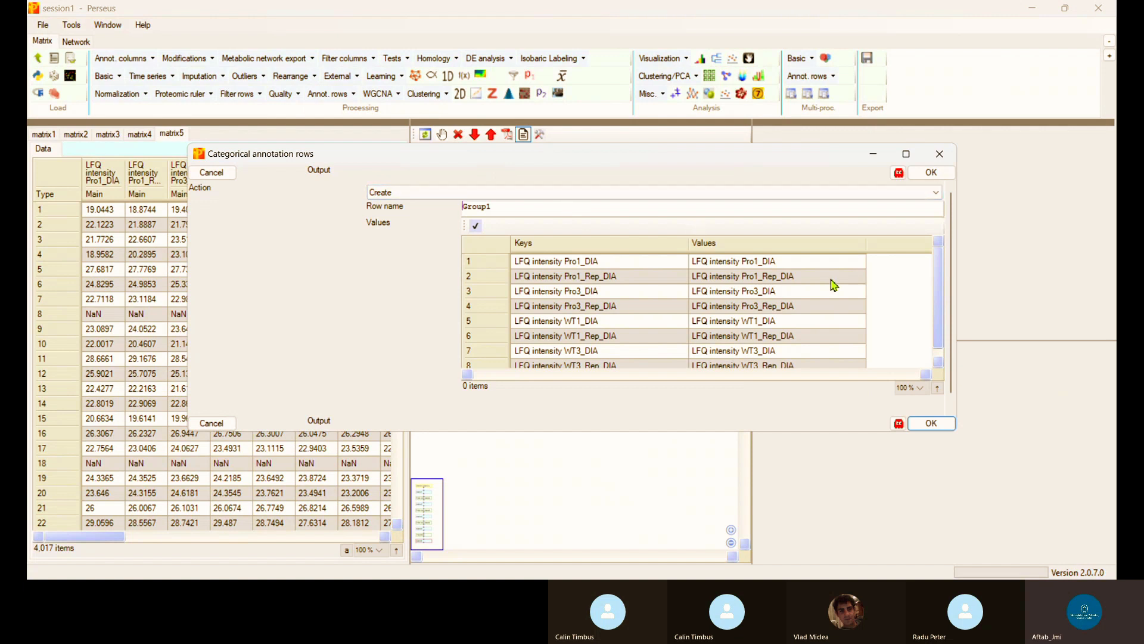
{"action": "left_click", "coordinate": [756, 263]}
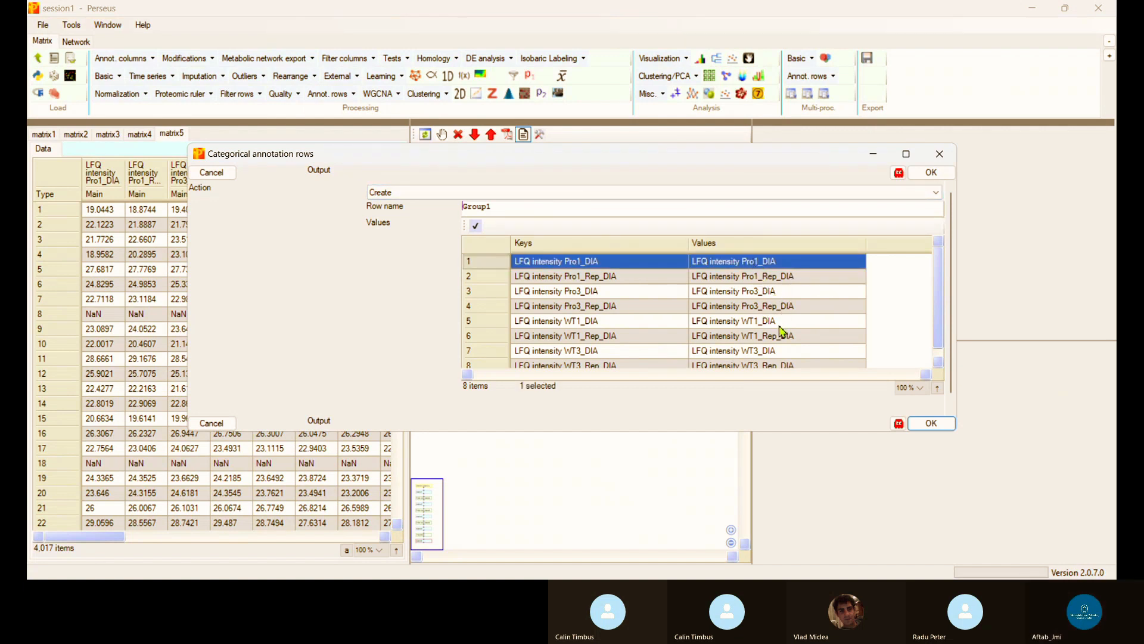
{"action": "left_click", "coordinate": [769, 311], "text": "shift"}
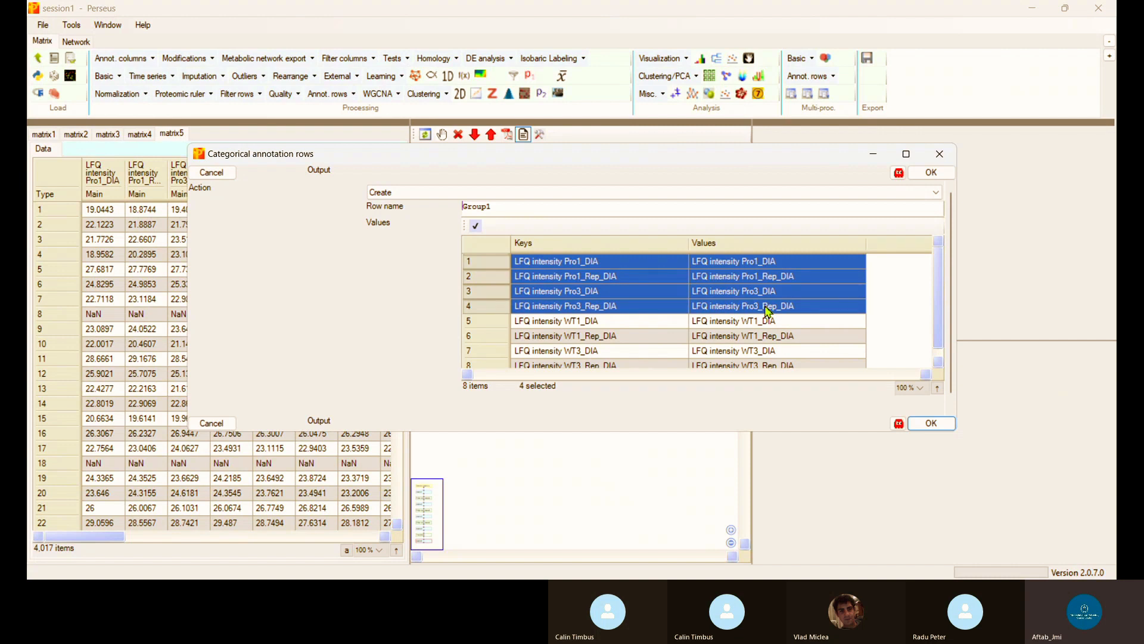
{"action": "left_click", "coordinate": [477, 226]}
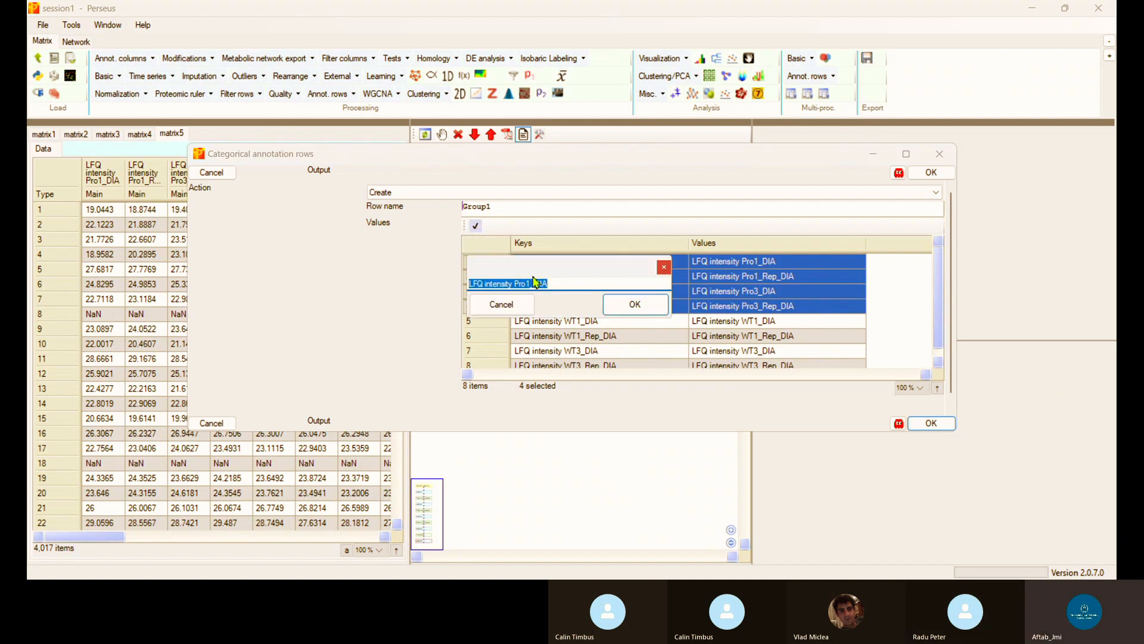
{"action": "type", "text": "PRO"}
{"action": "left_click", "coordinate": [636, 305]}
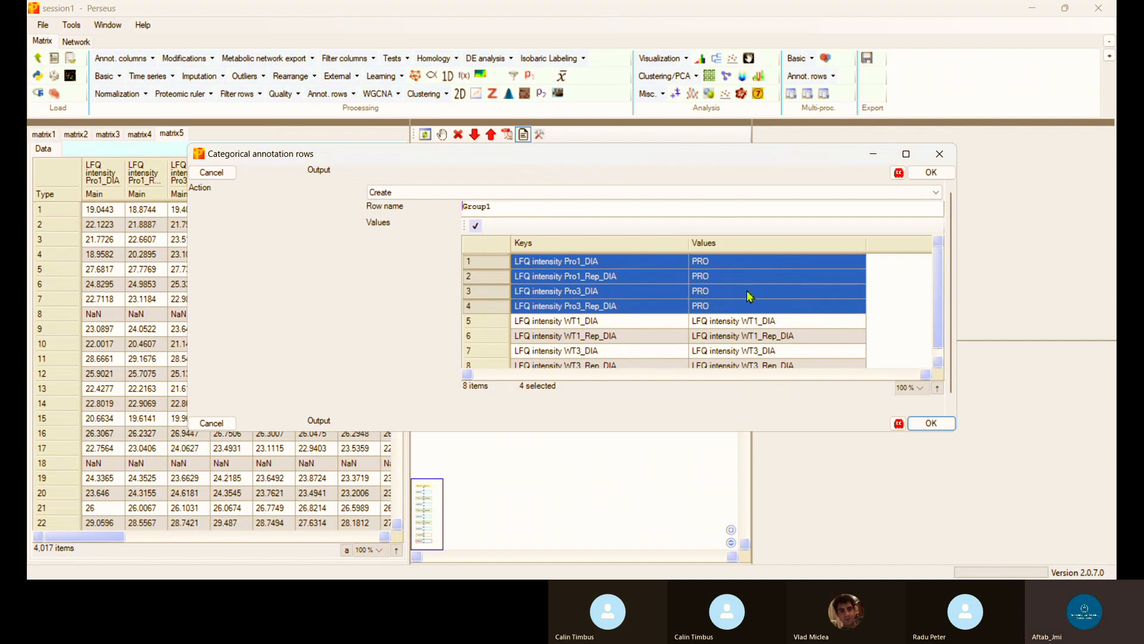
Assign the value WT to the four WT1 and WT3 LFQ intensity columns and create the annotation row
{"action": "left_click", "coordinate": [762, 323]}
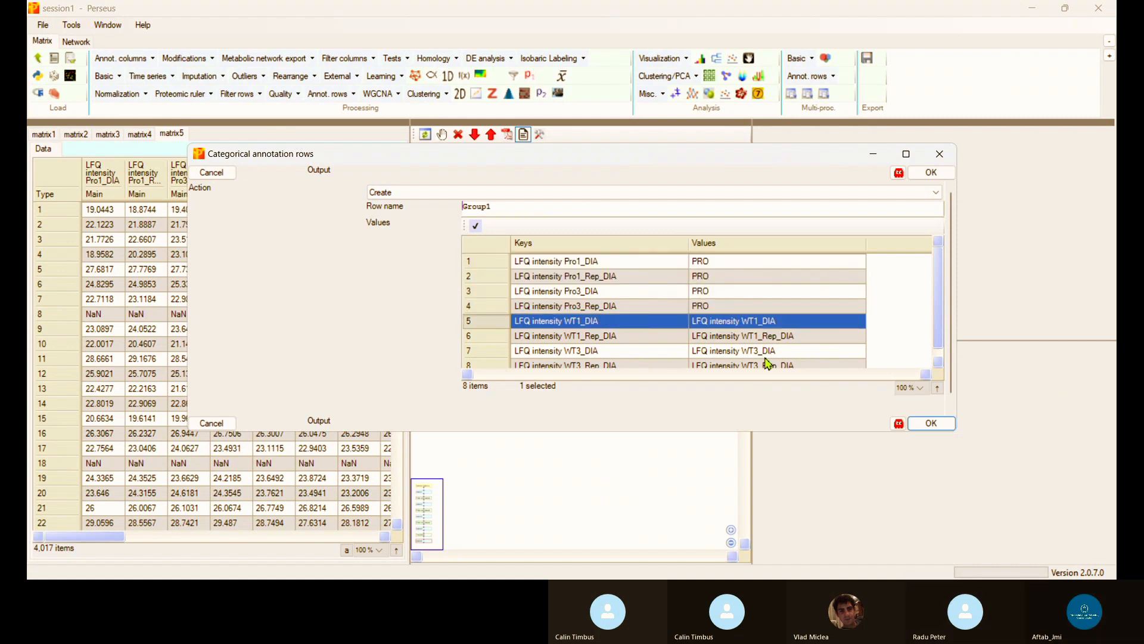
{"action": "scroll", "coordinate": [938, 351], "scroll_direction": "down", "scroll_amount": 1}
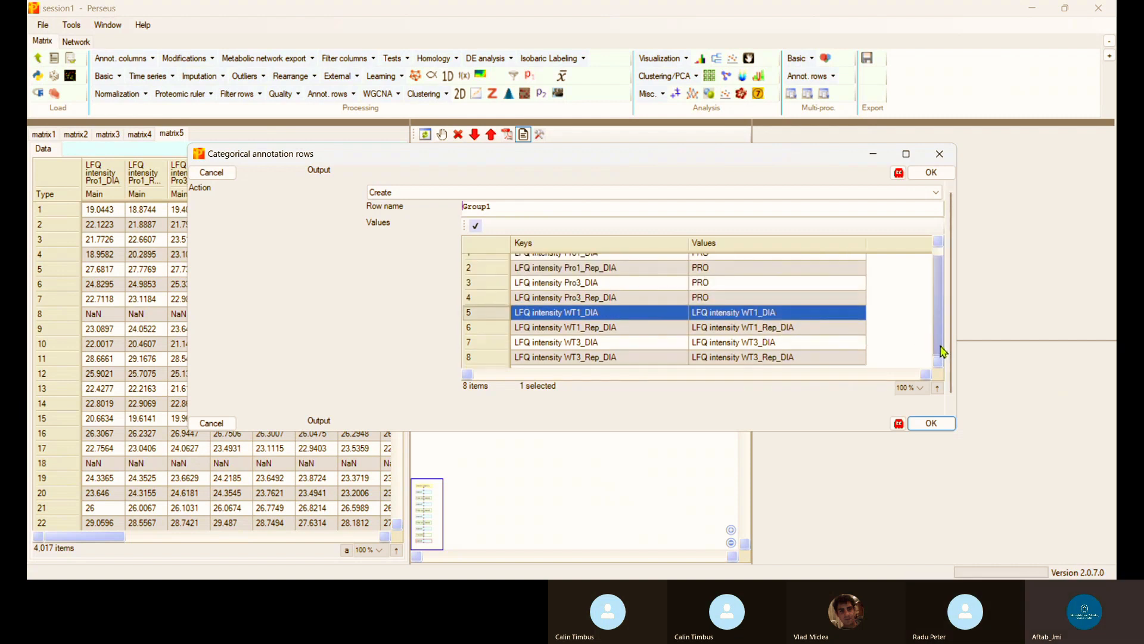
{"action": "left_click", "coordinate": [761, 362], "text": "shift"}
{"action": "left_click", "coordinate": [475, 225]}
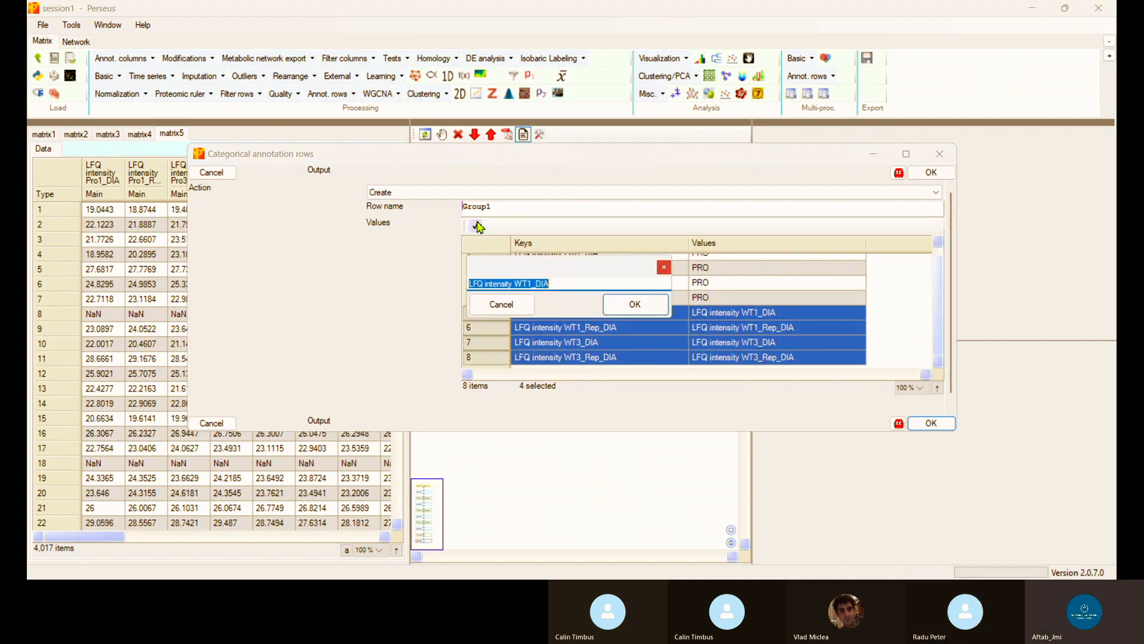
{"action": "type", "text": "WT"}
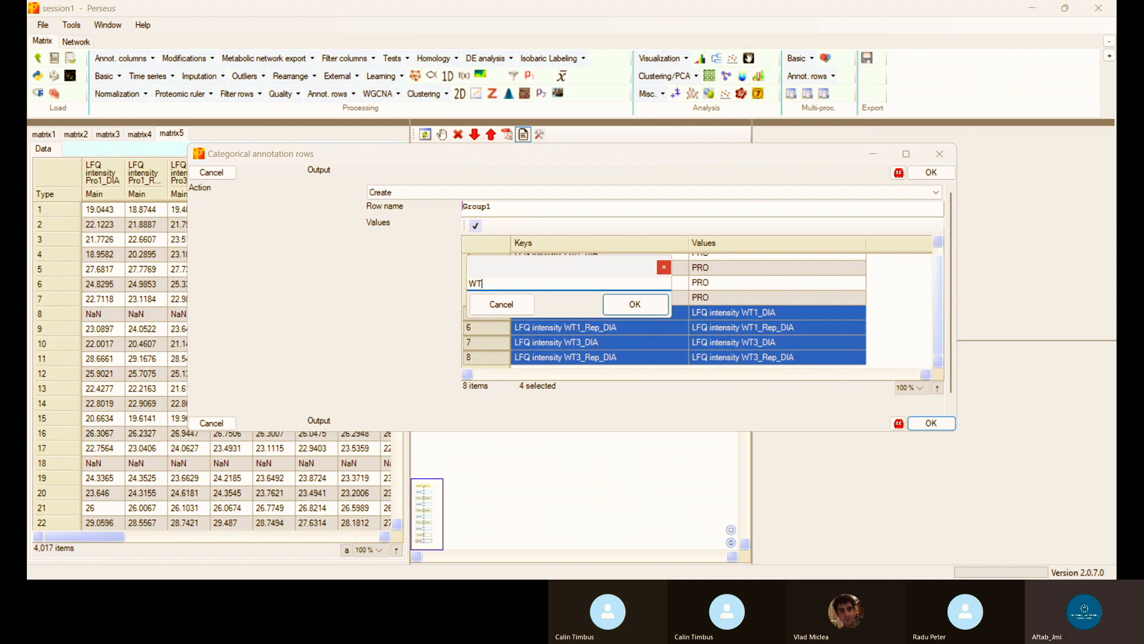
{"action": "left_click", "coordinate": [633, 305]}
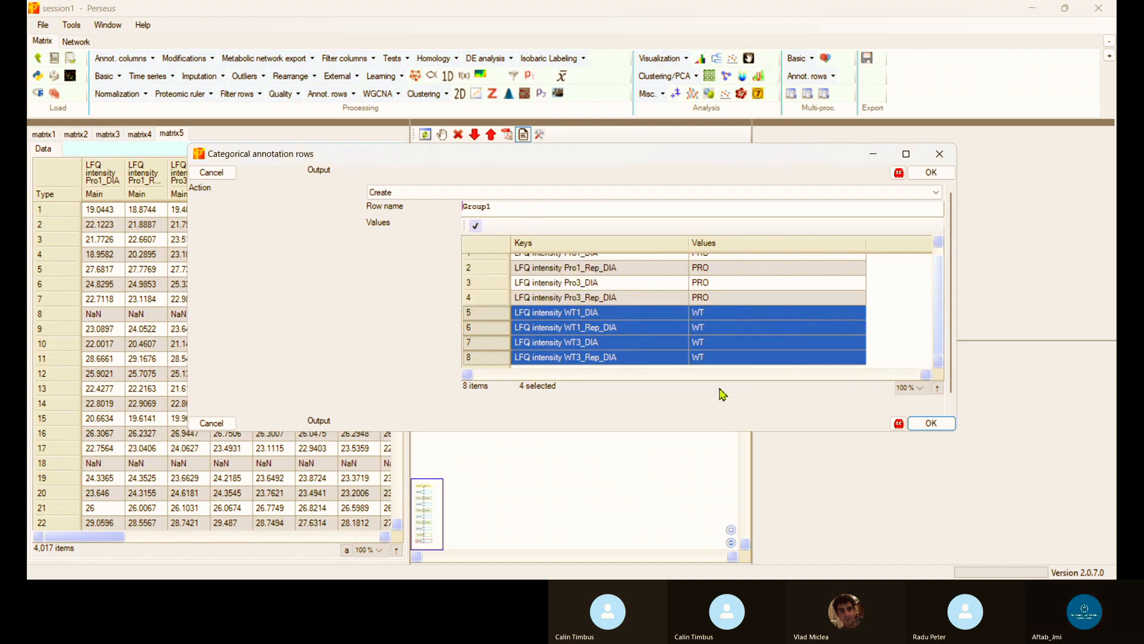
{"action": "left_click", "coordinate": [949, 427]}
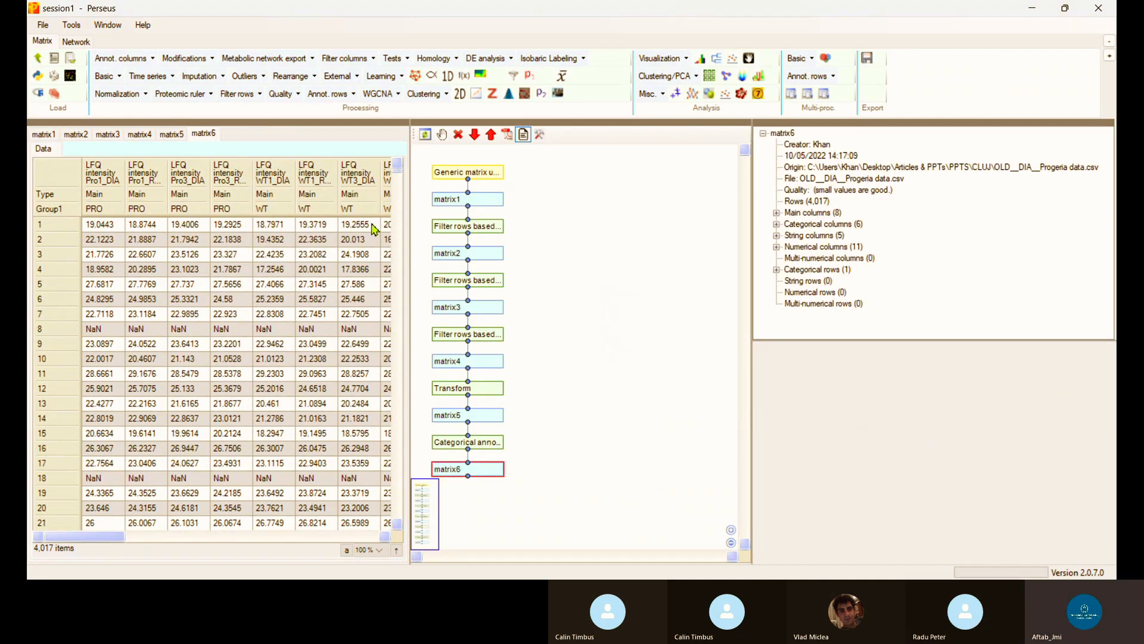
Widen the data view, create histograms of all eight LFQ intensity columns from the annotated matrix, and display them
{"action": "left_click_drag", "start_coordinate": [409, 246], "coordinate": [433, 257]}
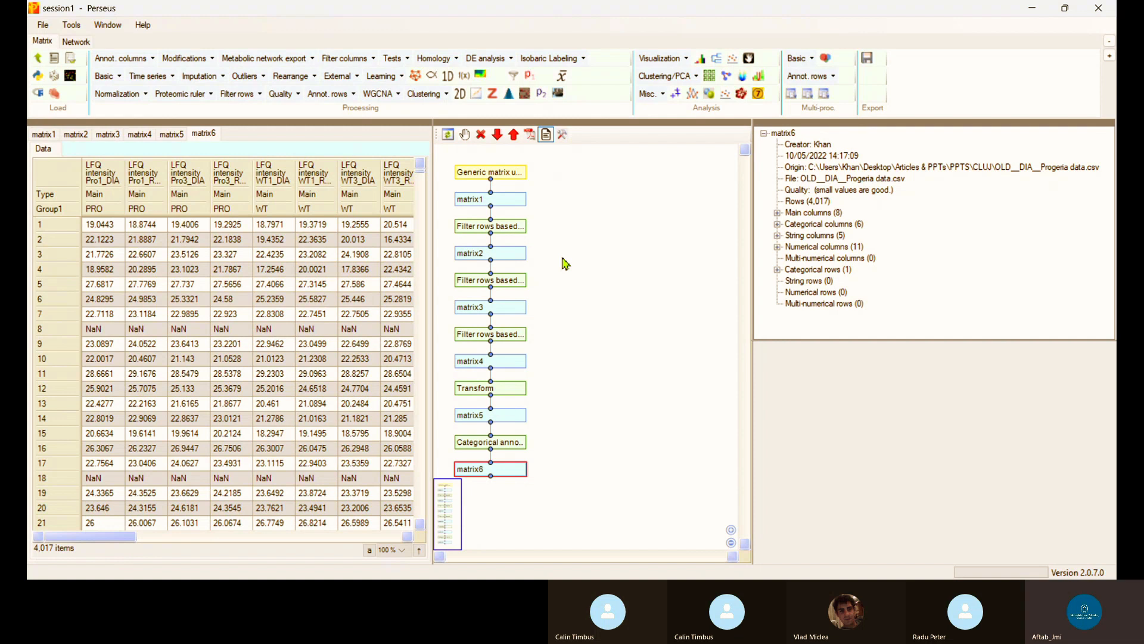
{"action": "left_click", "coordinate": [686, 58]}
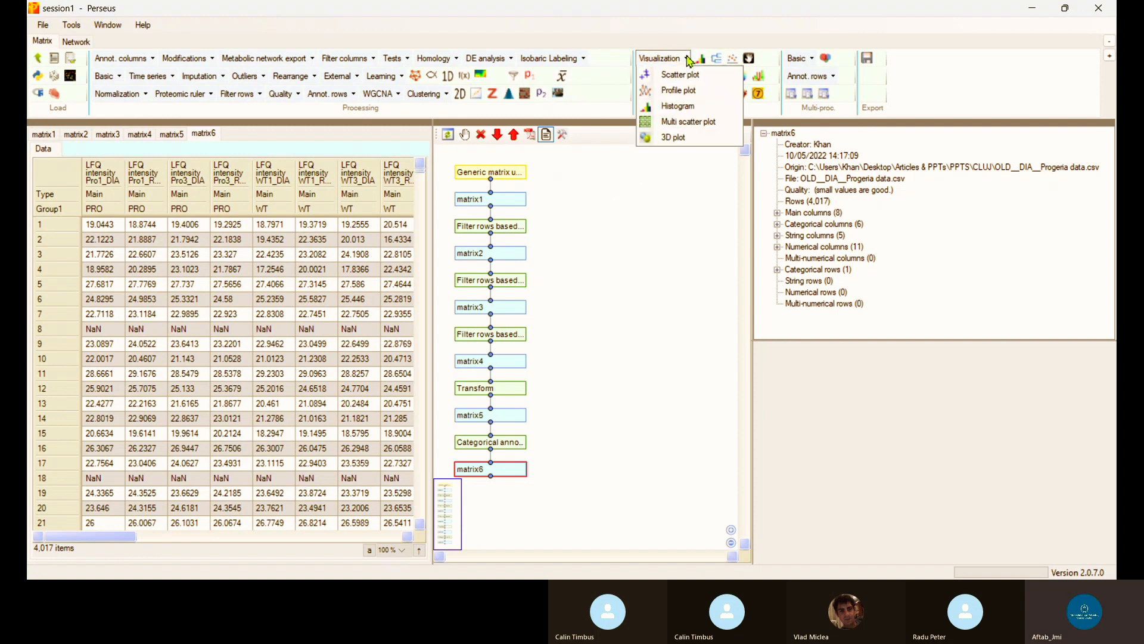
{"action": "left_click", "coordinate": [679, 108]}
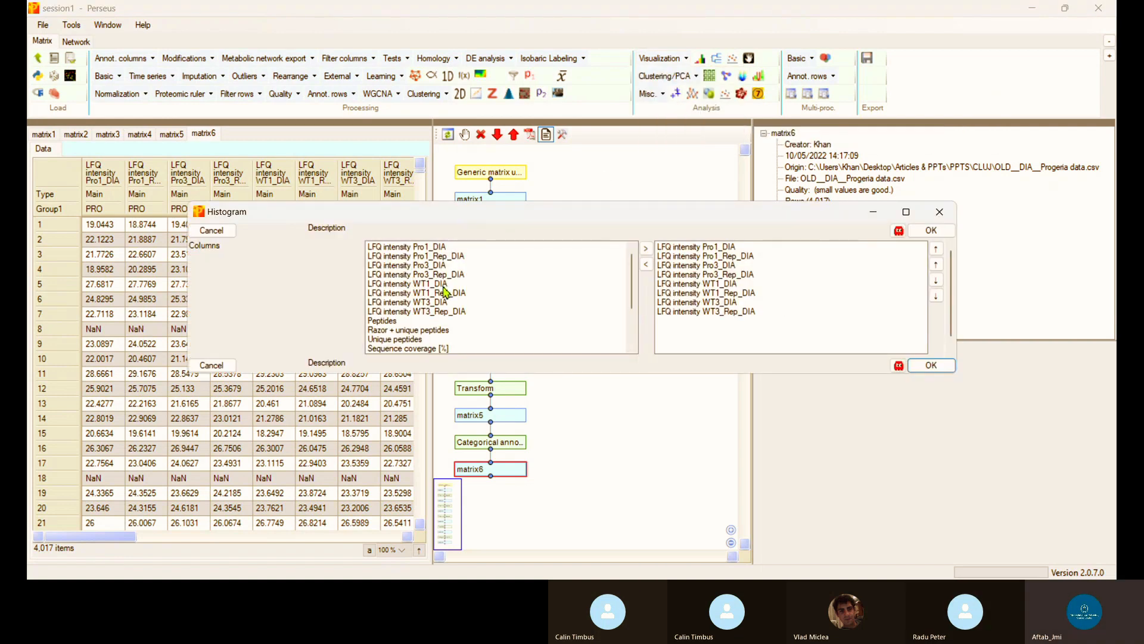
{"action": "left_click", "coordinate": [927, 366]}
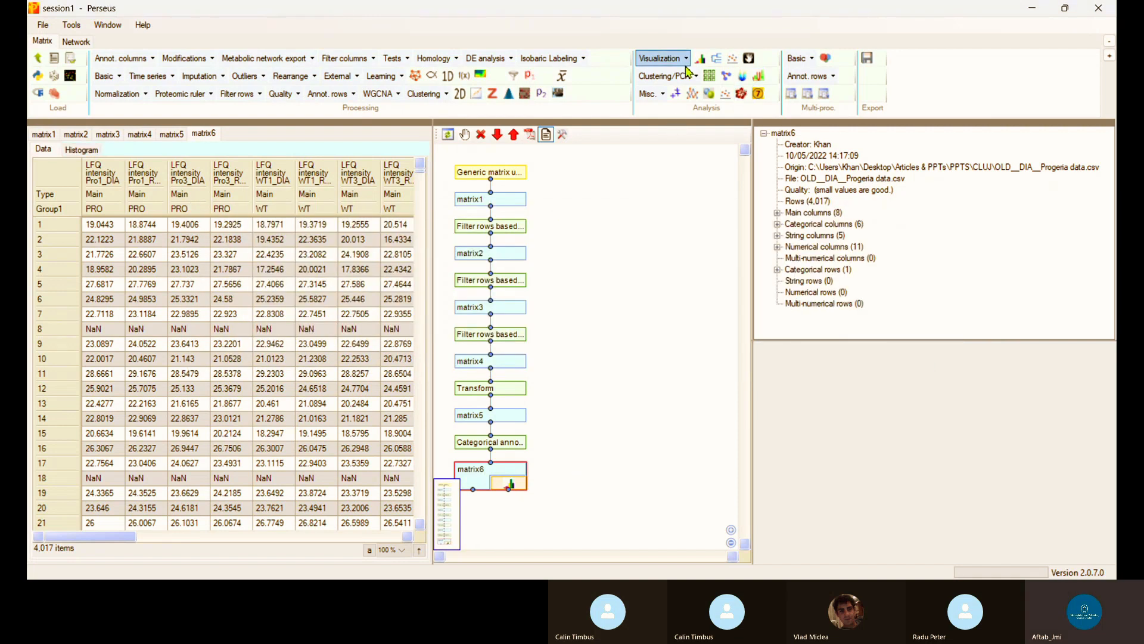
{"action": "left_click", "coordinate": [687, 59]}
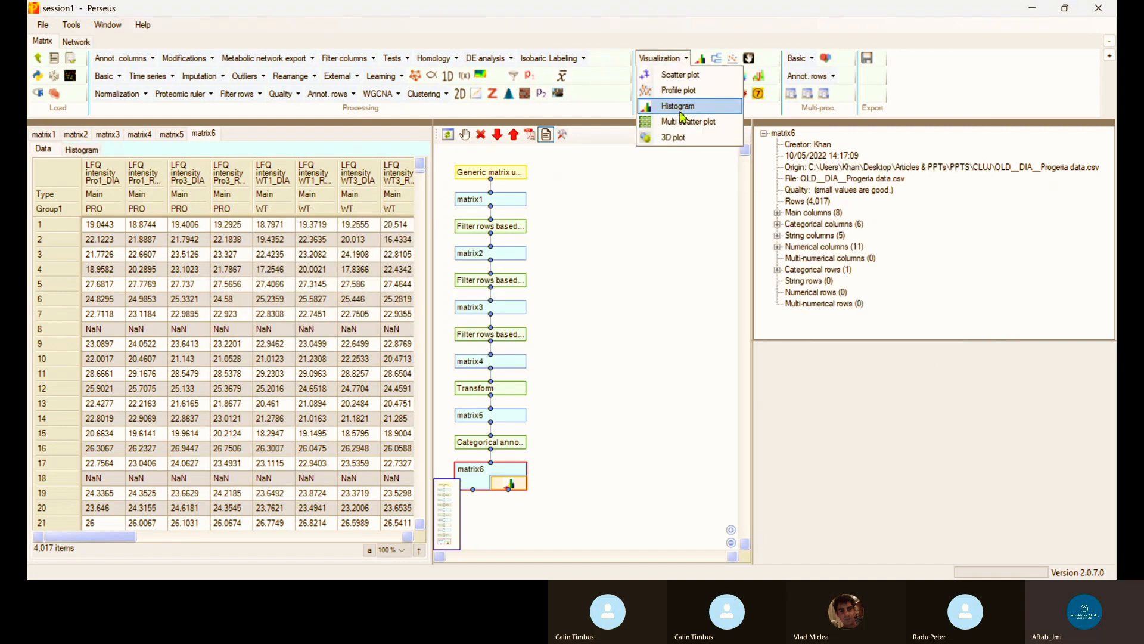
{"action": "left_click", "coordinate": [568, 495]}
{"action": "left_click", "coordinate": [511, 484]}
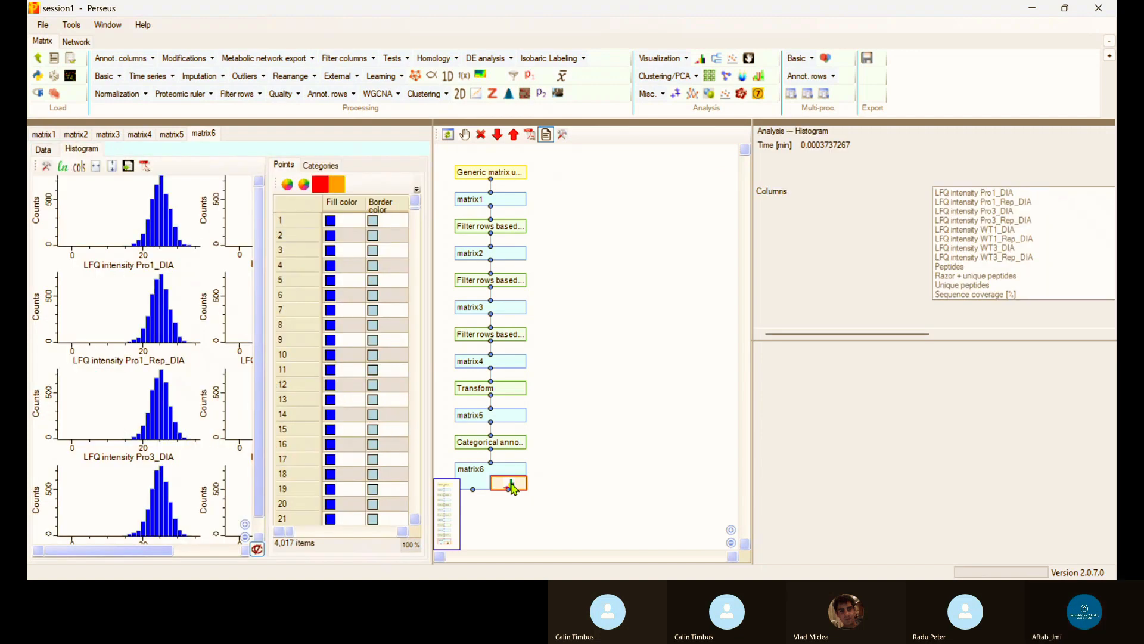
Enlarge the histogram plot area and arrange the histograms in 3 columns
{"action": "left_click_drag", "start_coordinate": [269, 349], "coordinate": [450, 348]}
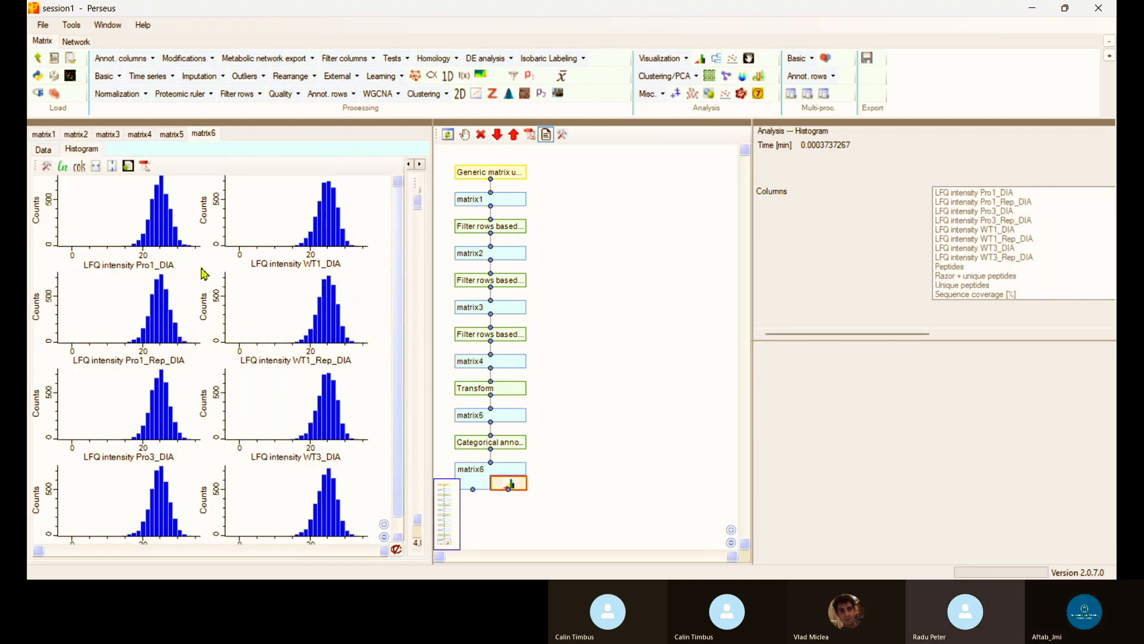
{"action": "left_click", "coordinate": [79, 168]}
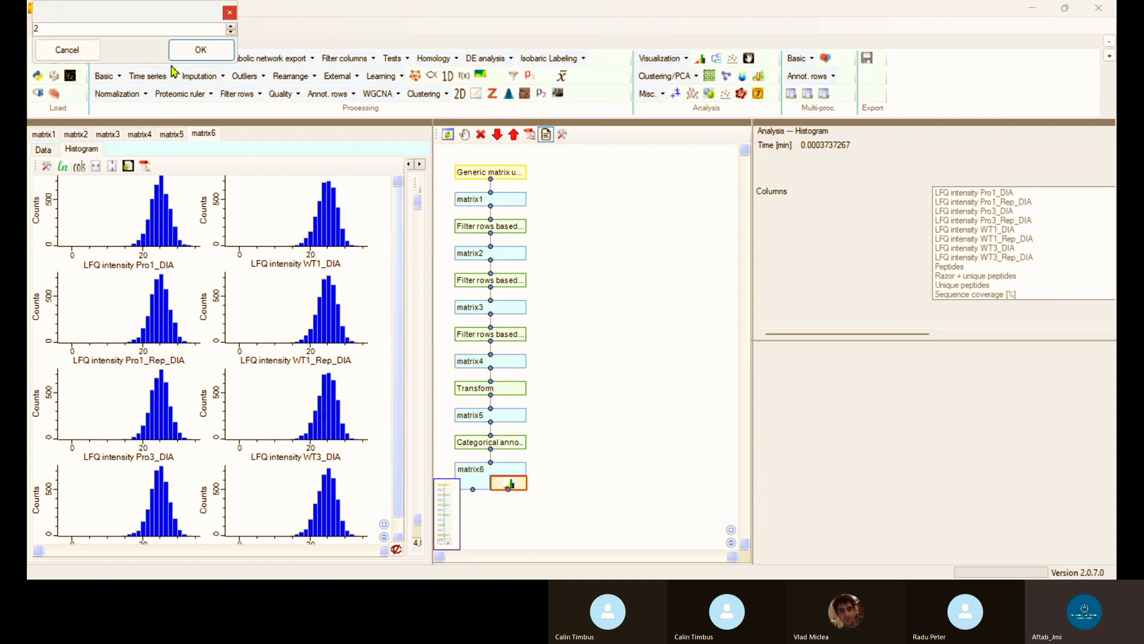
{"action": "left_click_drag", "start_coordinate": [38, 29], "coordinate": [28, 36]}
{"action": "type", "text": "3"}
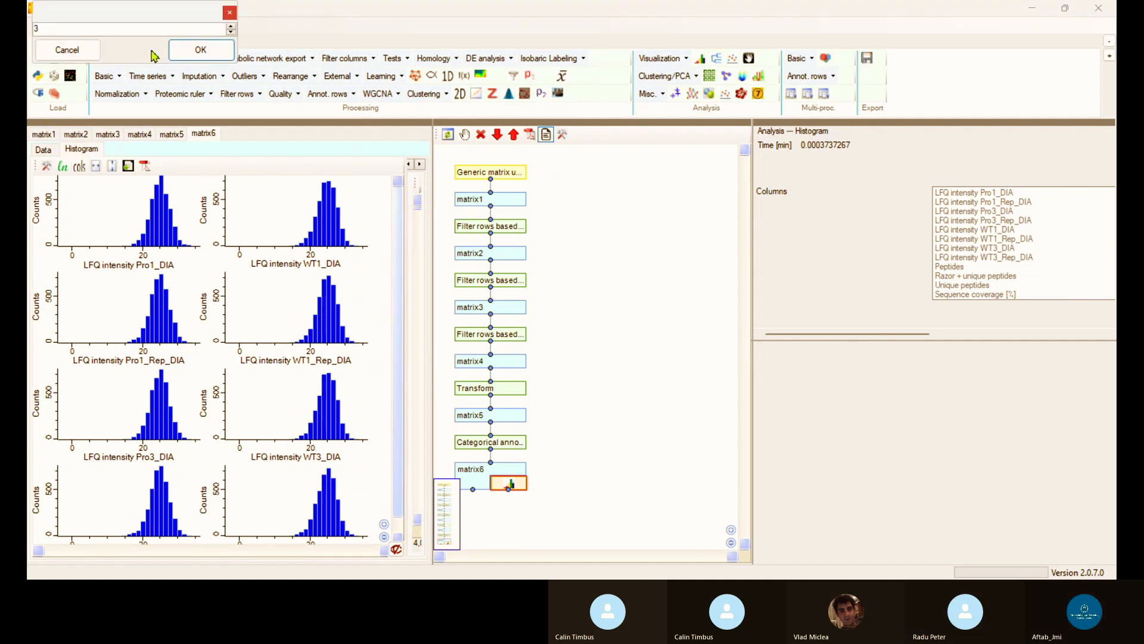
{"action": "left_click", "coordinate": [200, 50]}
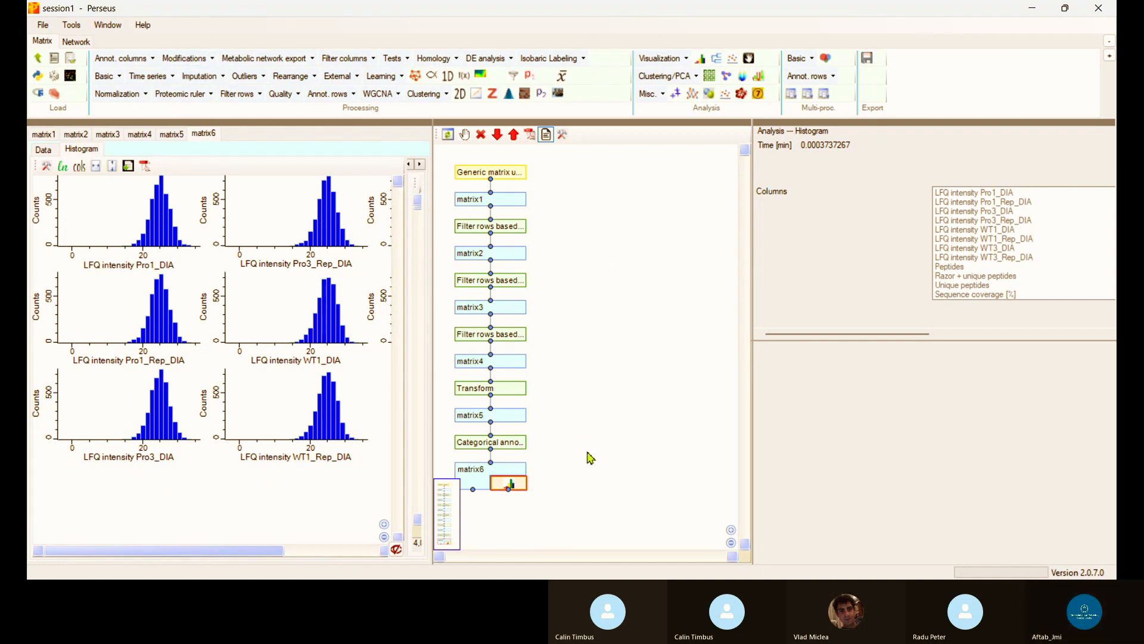
Replace missing values in the annotated matrix from a normal distribution, with width 0.3, down shift 1.8, separately for each LFQ column
{"action": "left_click", "coordinate": [469, 477]}
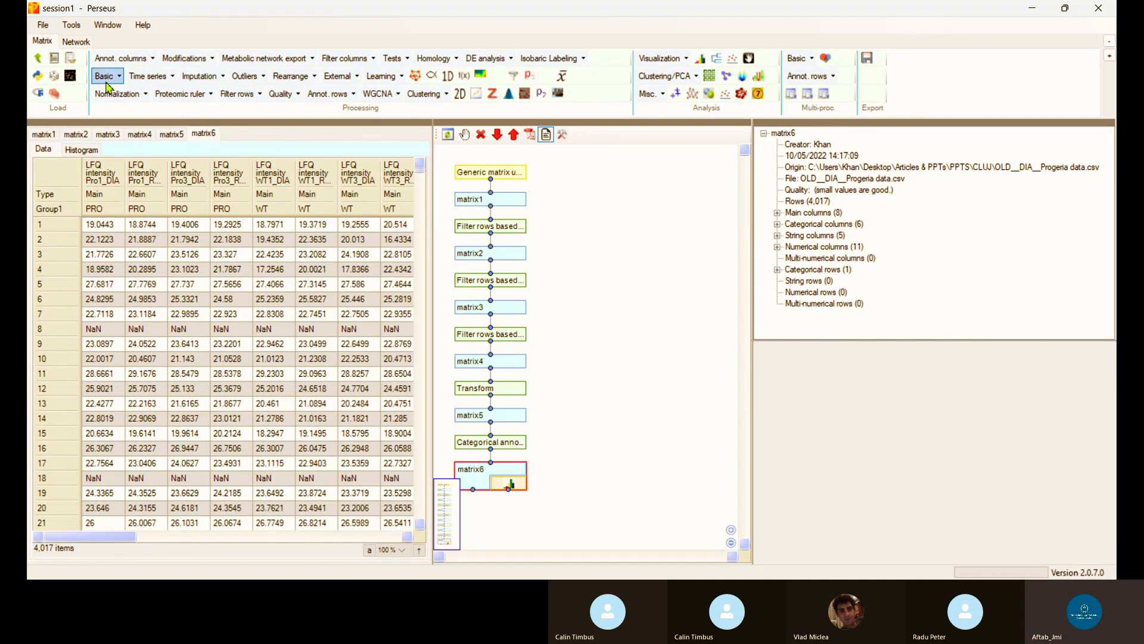
{"action": "left_click", "coordinate": [221, 81]}
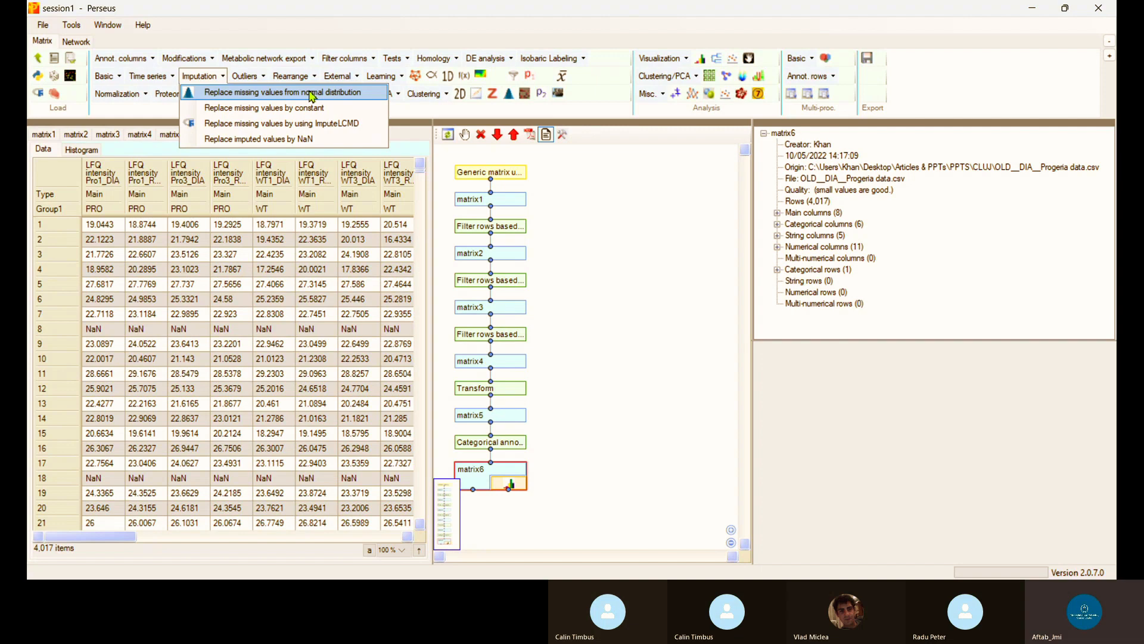
{"action": "left_click", "coordinate": [313, 95]}
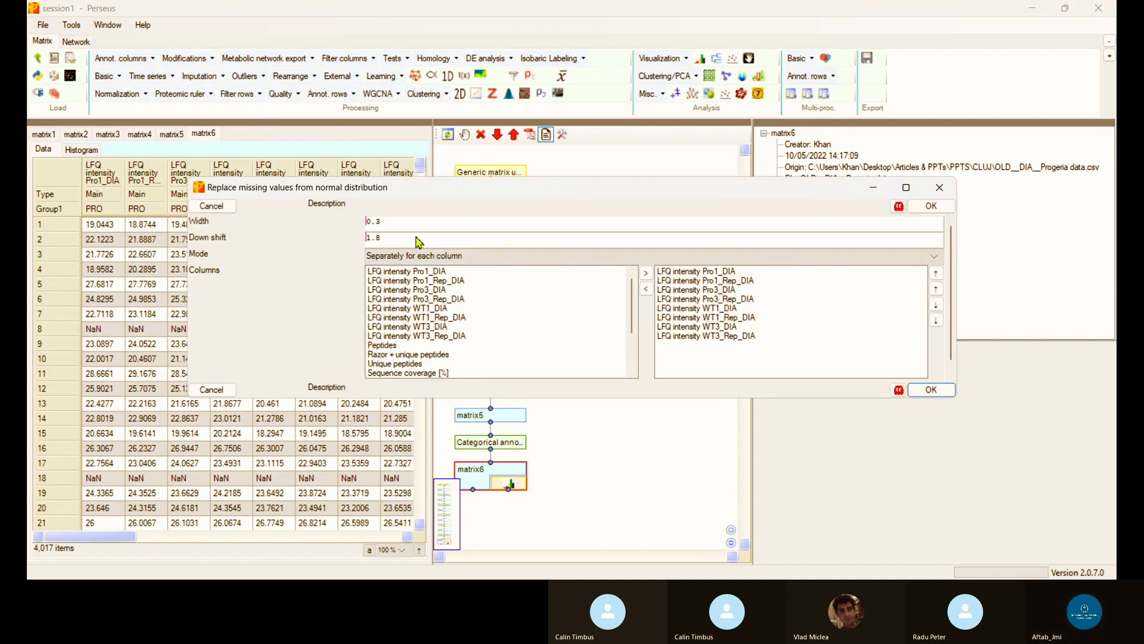
{"action": "mouse_move", "coordinate": [247, 231]}
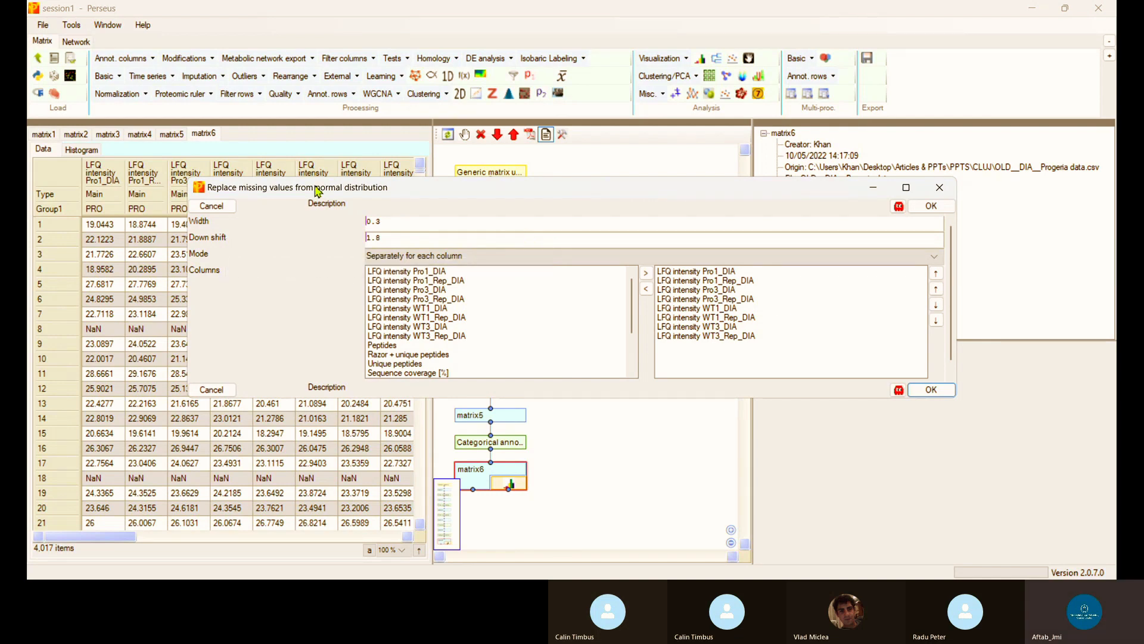
{"action": "left_click", "coordinate": [921, 394]}
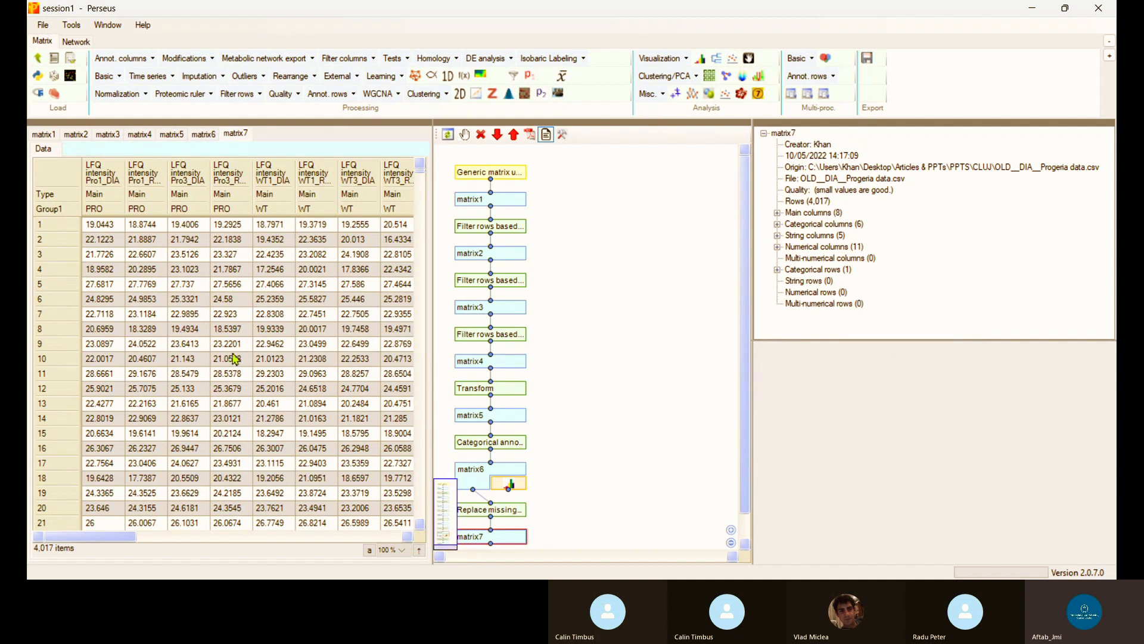
Create histograms of the LFQ intensity columns from the imputed matrix7 and display them
{"action": "left_click_drag", "start_coordinate": [746, 396], "coordinate": [746, 425]}
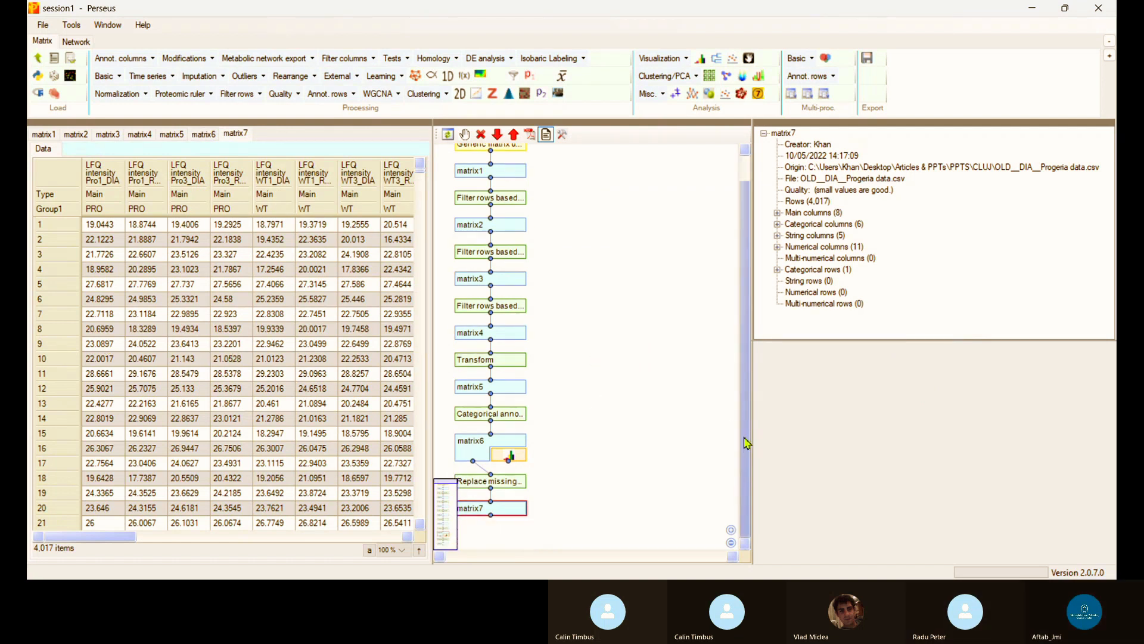
{"action": "left_click", "coordinate": [687, 59]}
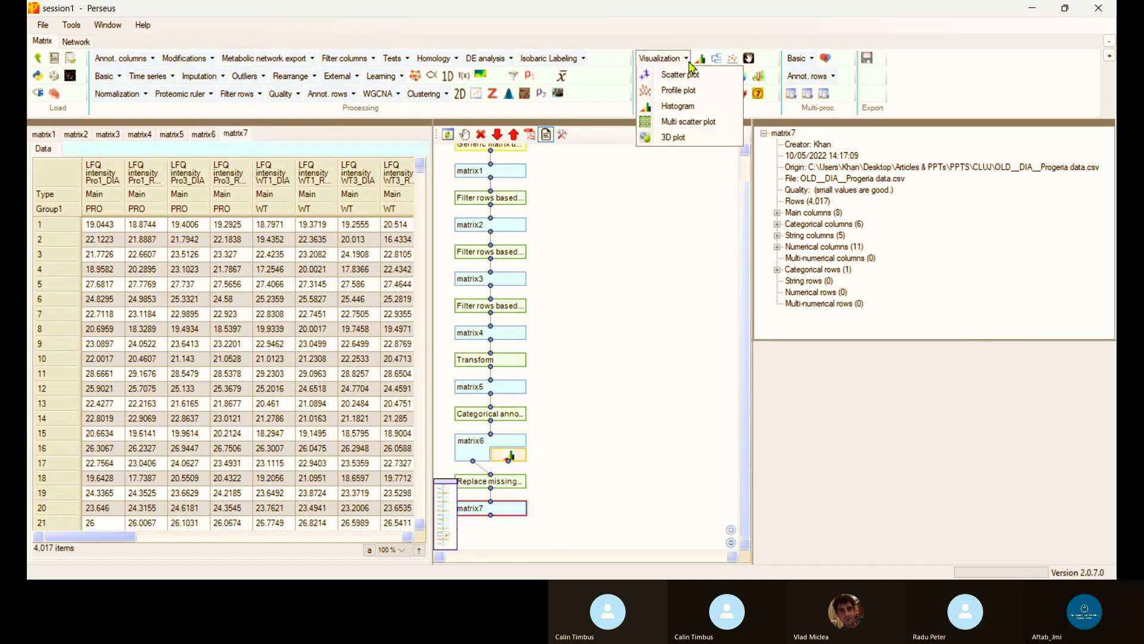
{"action": "left_click", "coordinate": [683, 108]}
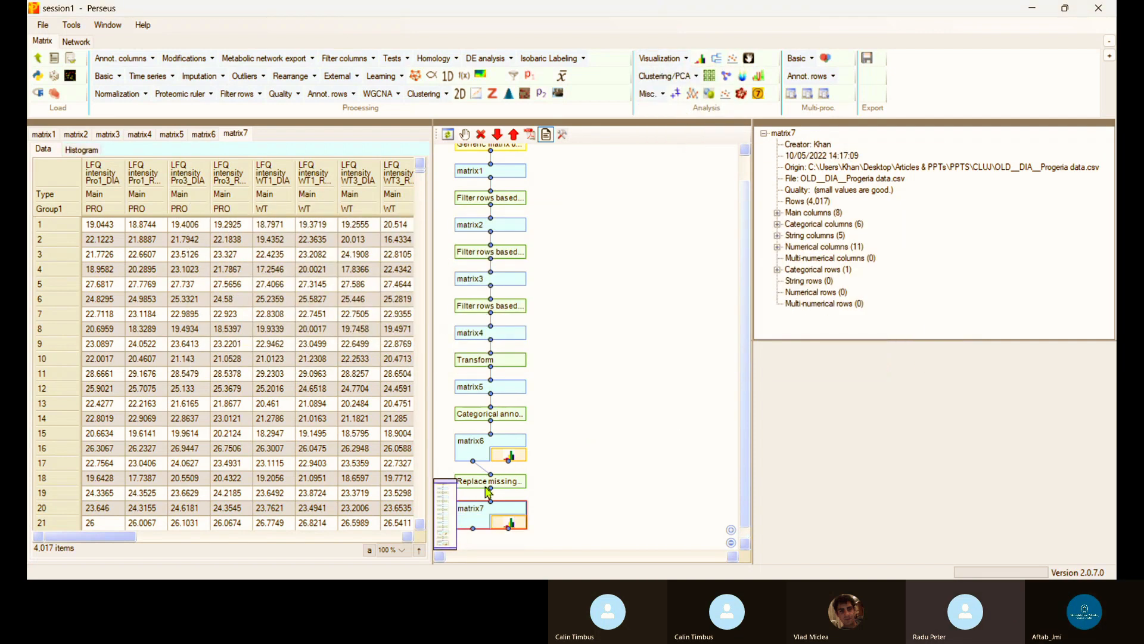
{"action": "left_click", "coordinate": [512, 524]}
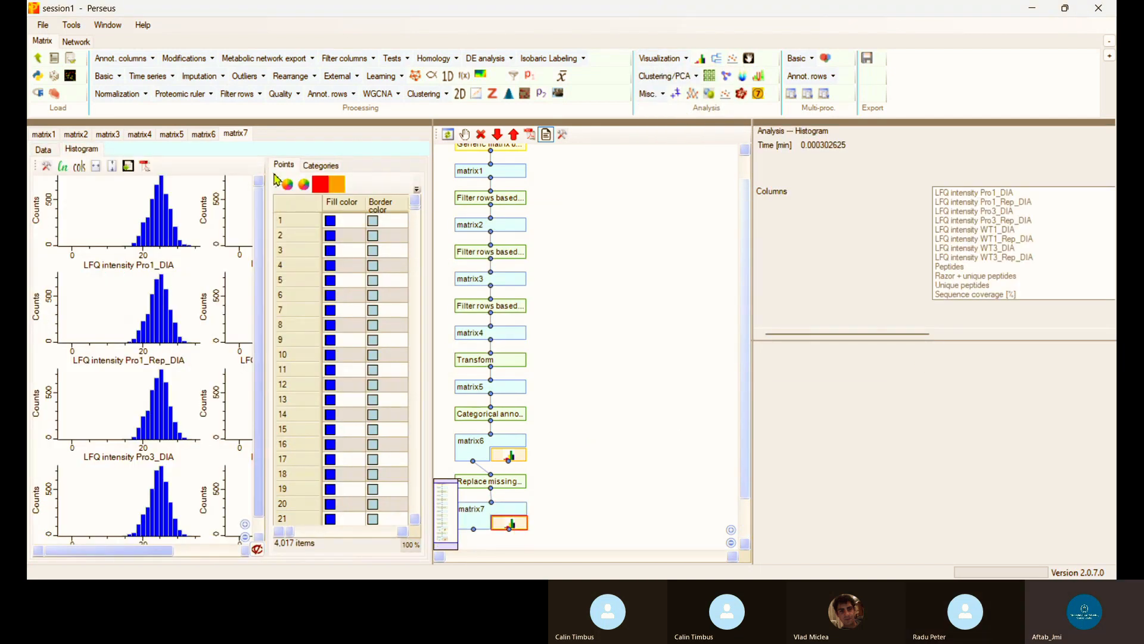
{"action": "left_click", "coordinate": [338, 168]}
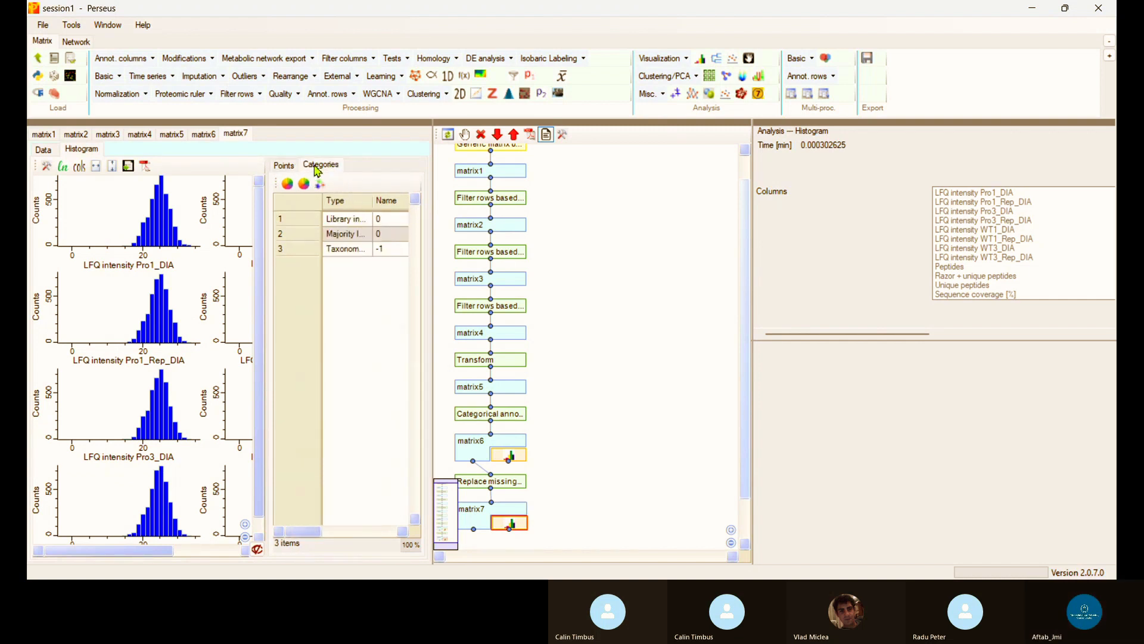
{"action": "left_click", "coordinate": [285, 166]}
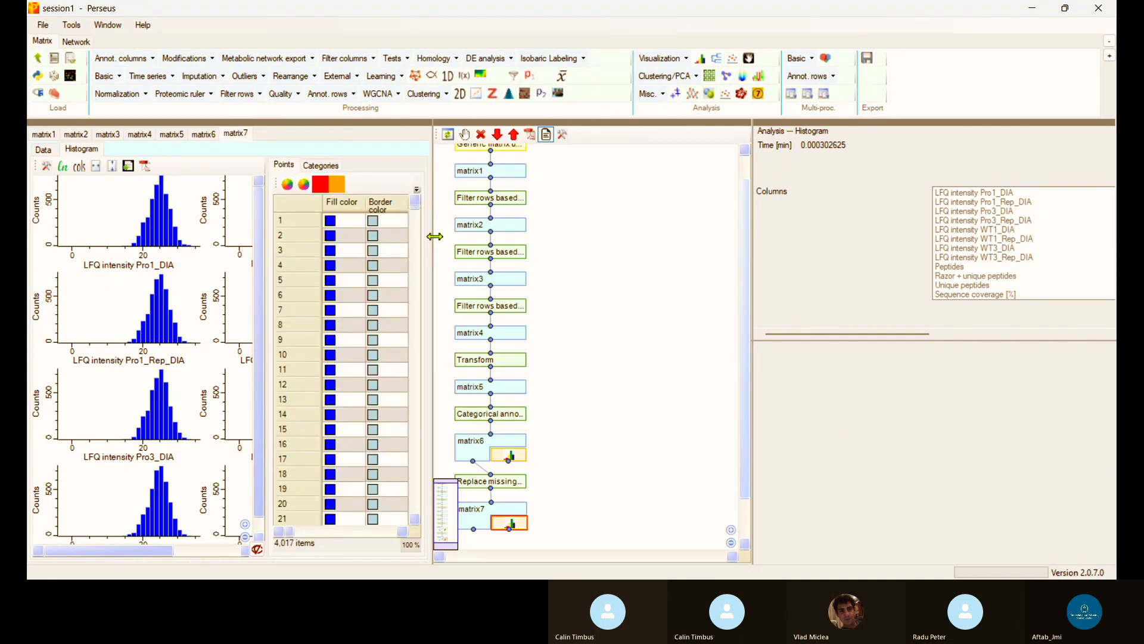
{"action": "left_click", "coordinate": [339, 186]}
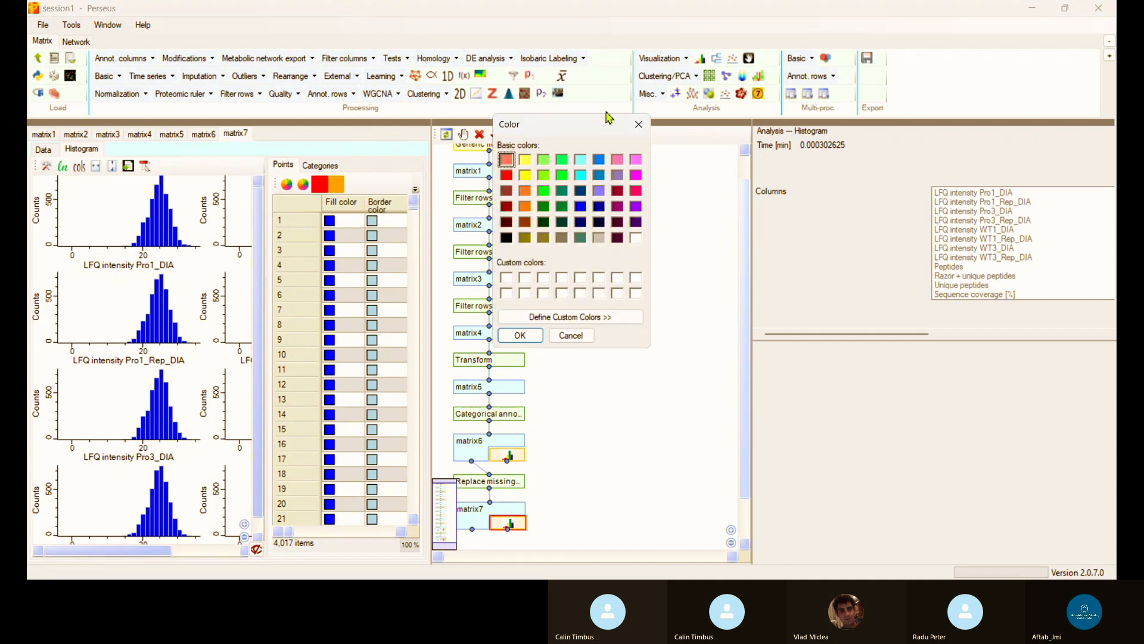
{"action": "left_click", "coordinate": [638, 124]}
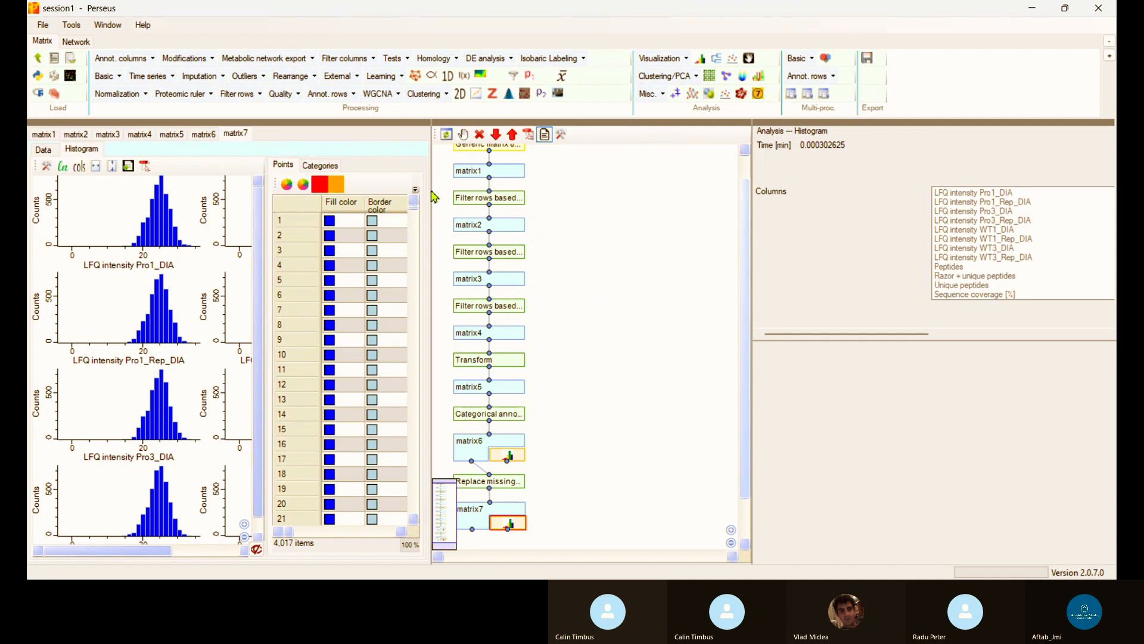
Highlight the imputed values in the matrix7 histograms using the selection from imputation, and enlarge the plot area to show both histogram columns
{"action": "left_click_drag", "start_coordinate": [432, 191], "coordinate": [525, 191]}
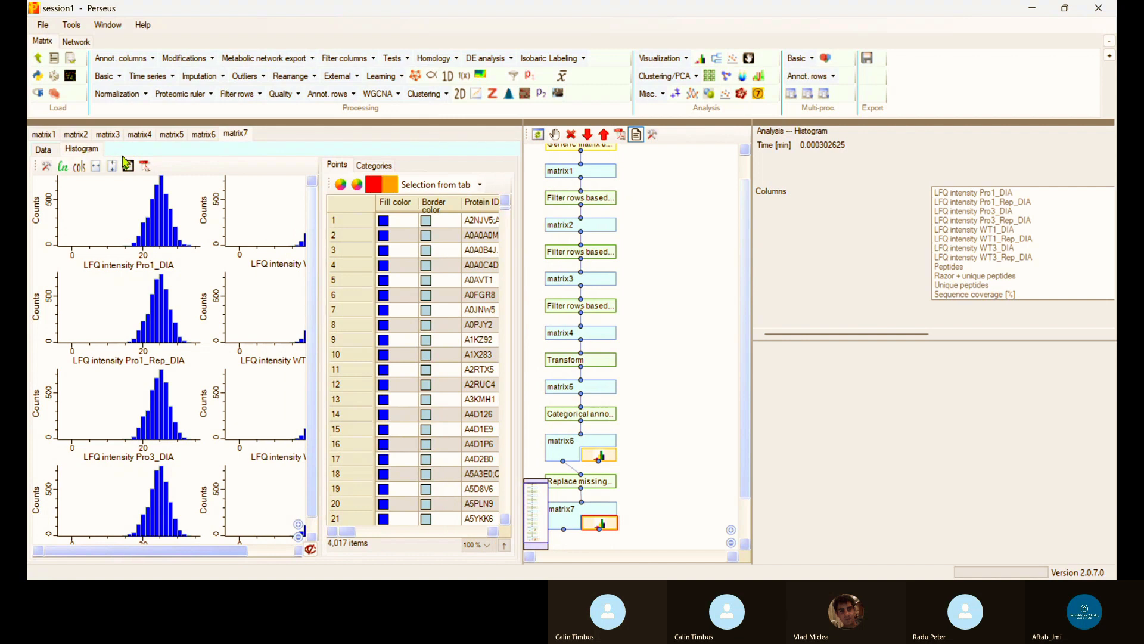
{"action": "left_click", "coordinate": [482, 185]}
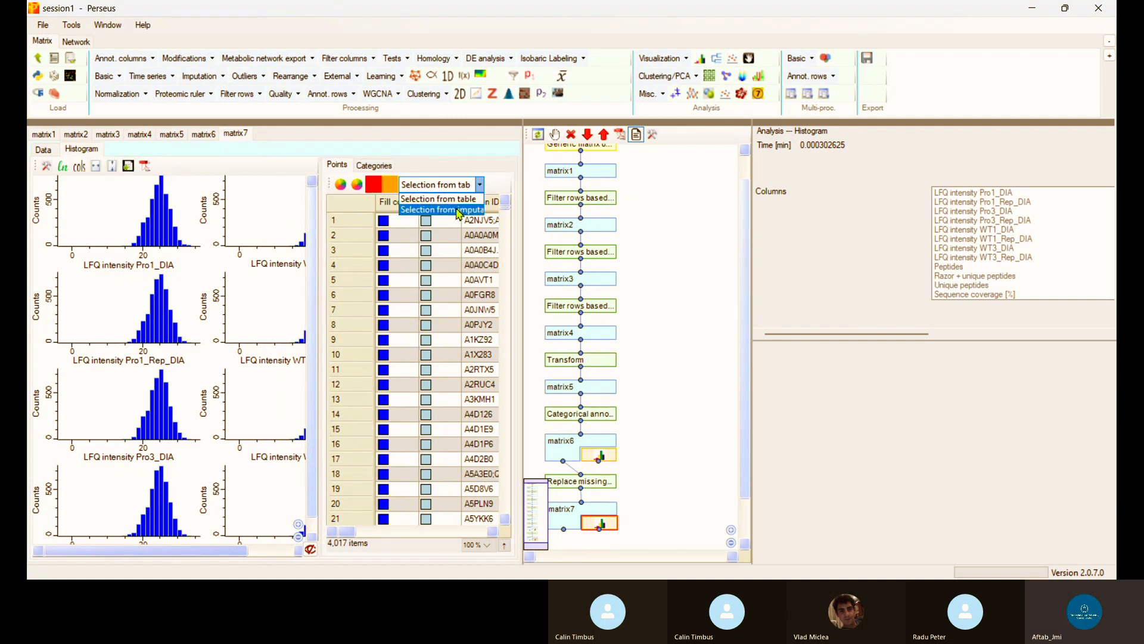
{"action": "left_click", "coordinate": [458, 211]}
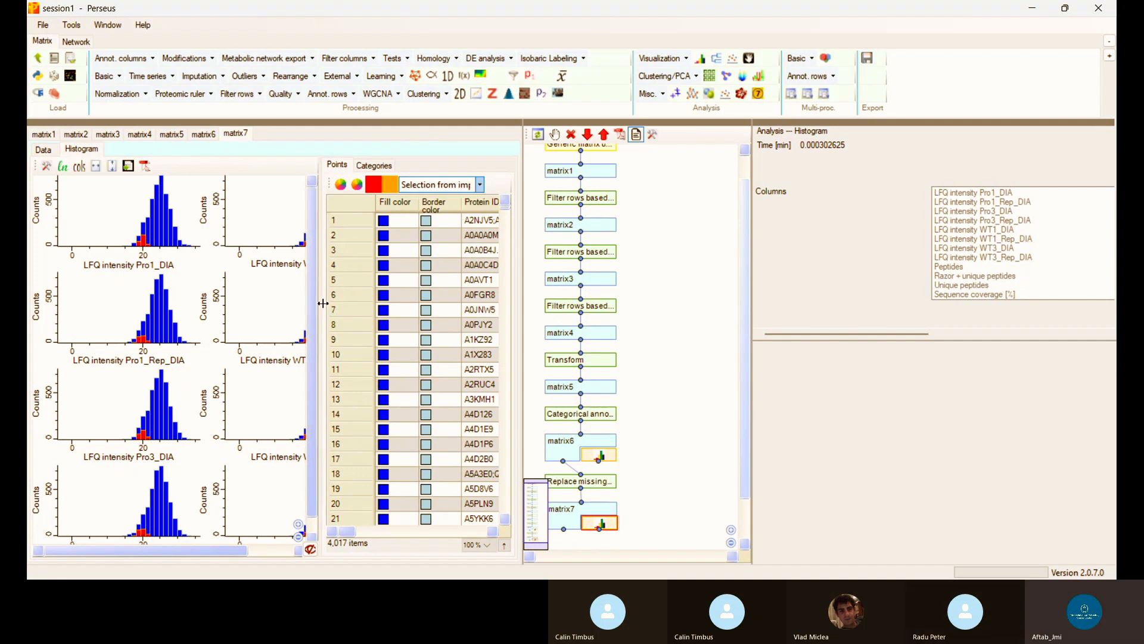
{"action": "left_click_drag", "start_coordinate": [324, 305], "coordinate": [477, 298]}
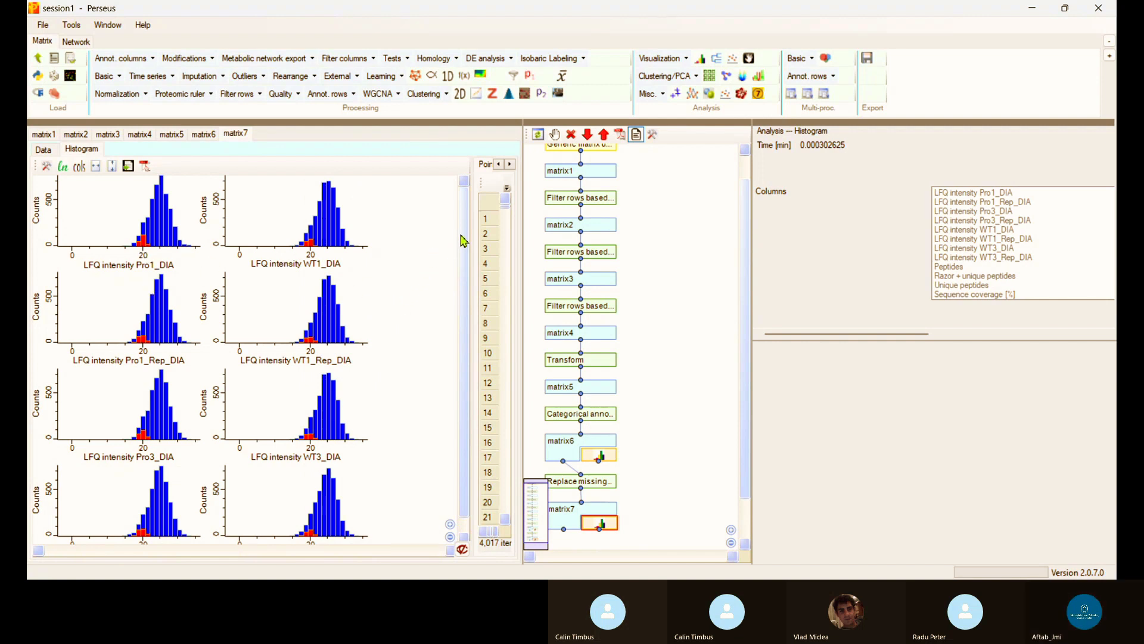
{"action": "scroll", "coordinate": [471, 274], "scroll_direction": "down", "scroll_amount": 1}
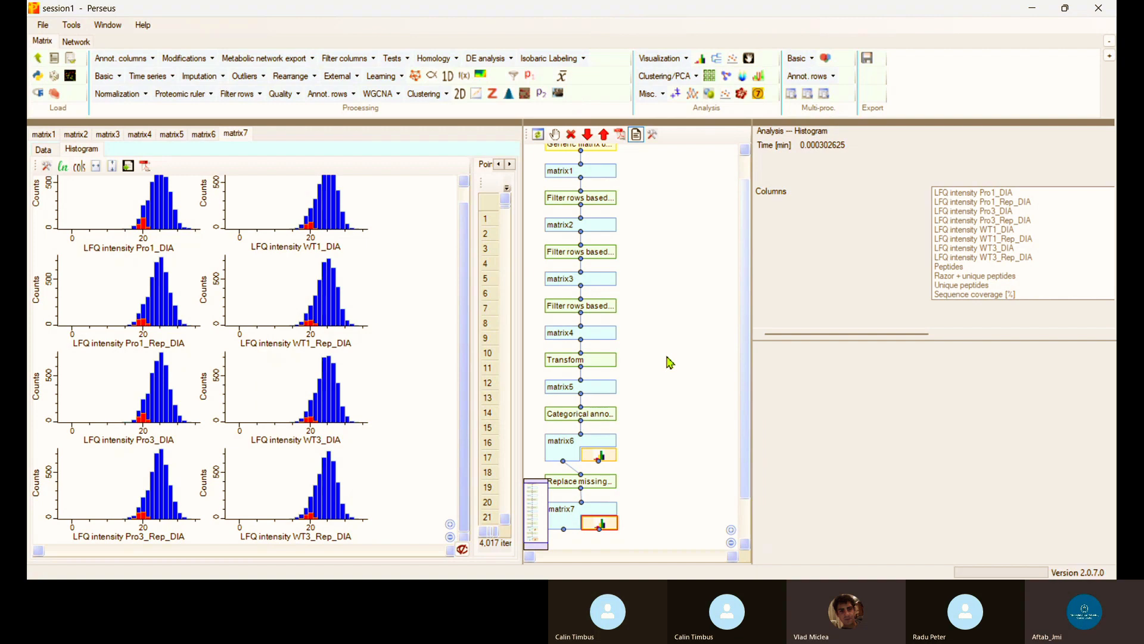
Compare the data tables of matrix6 and matrix7 before and after imputation, and return to the matrix7 histograms
{"action": "left_click", "coordinate": [560, 447]}
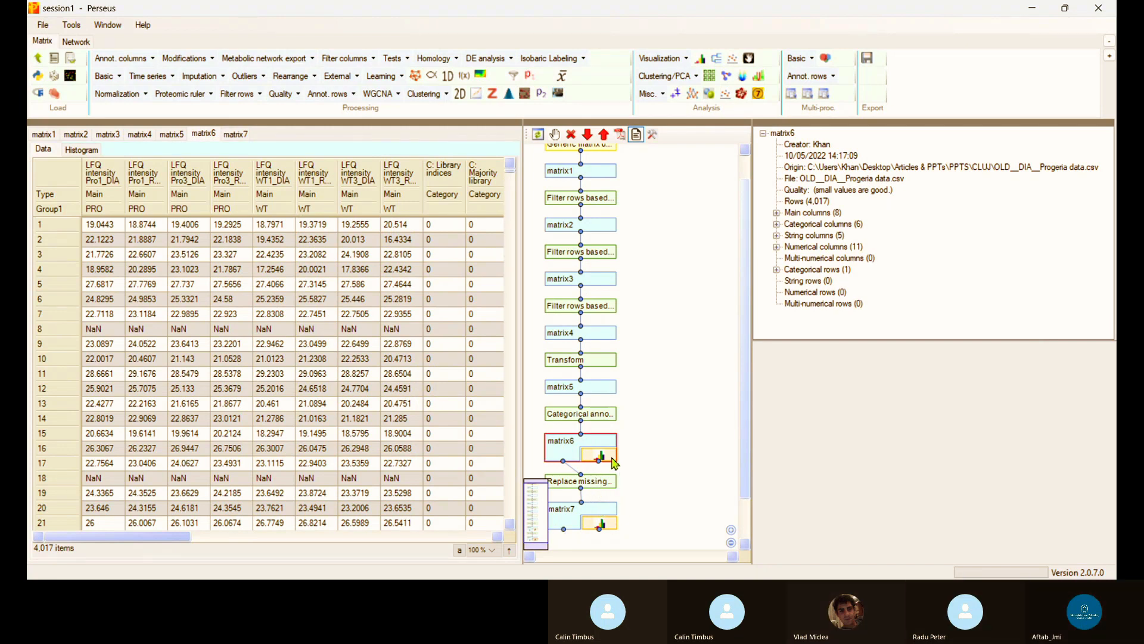
{"action": "left_click", "coordinate": [569, 520]}
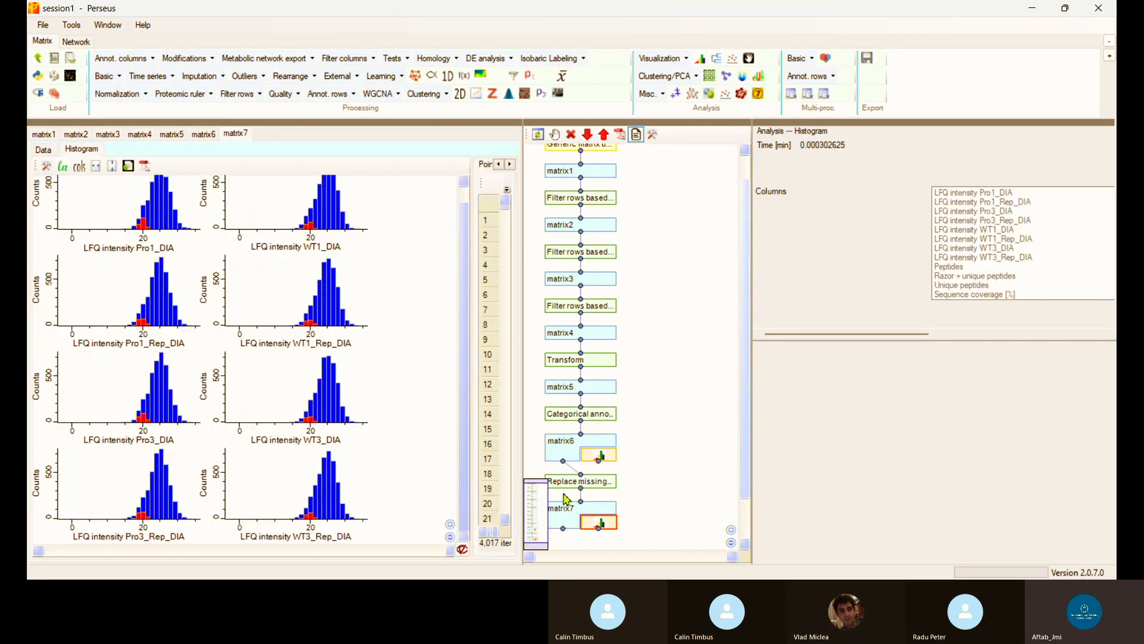
{"action": "left_click", "coordinate": [558, 515]}
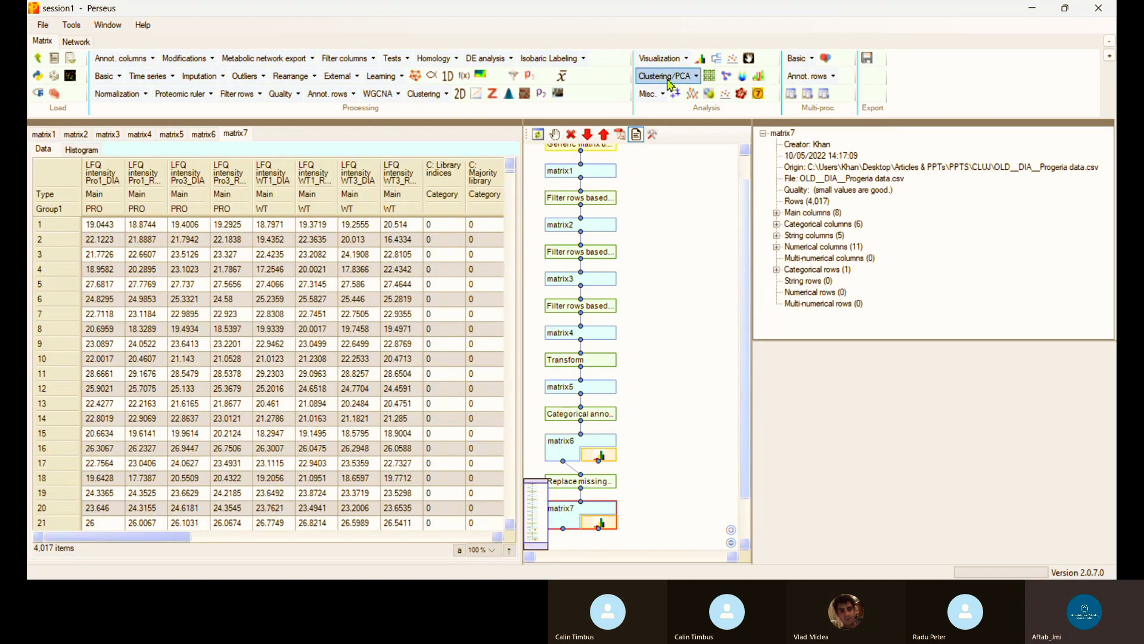
{"action": "left_click", "coordinate": [684, 59]}
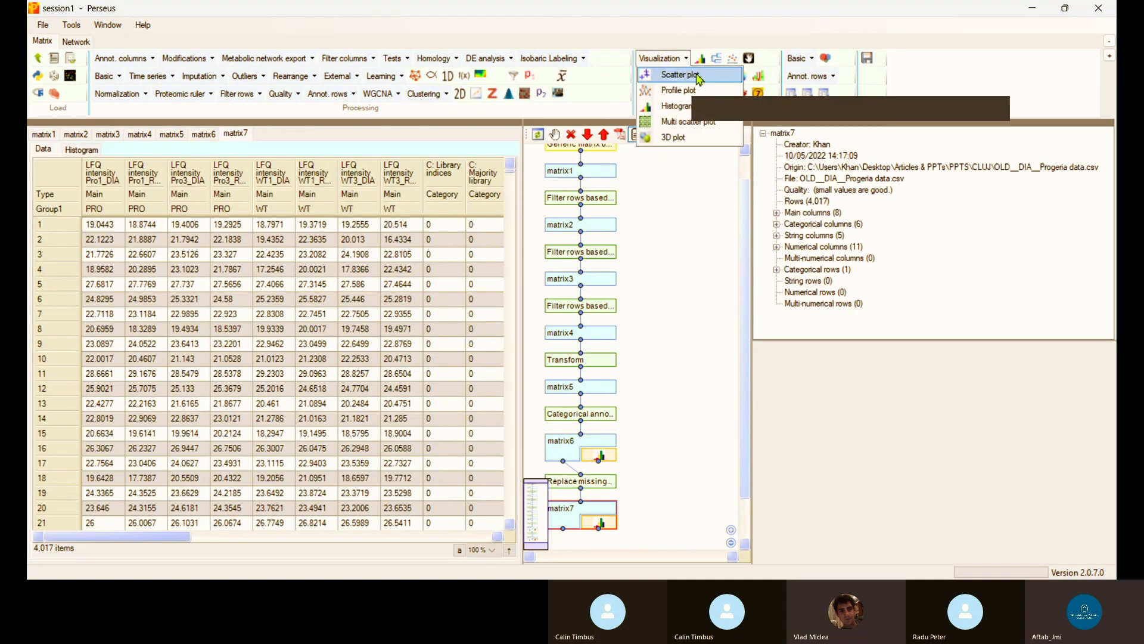
{"action": "left_click", "coordinate": [604, 490]}
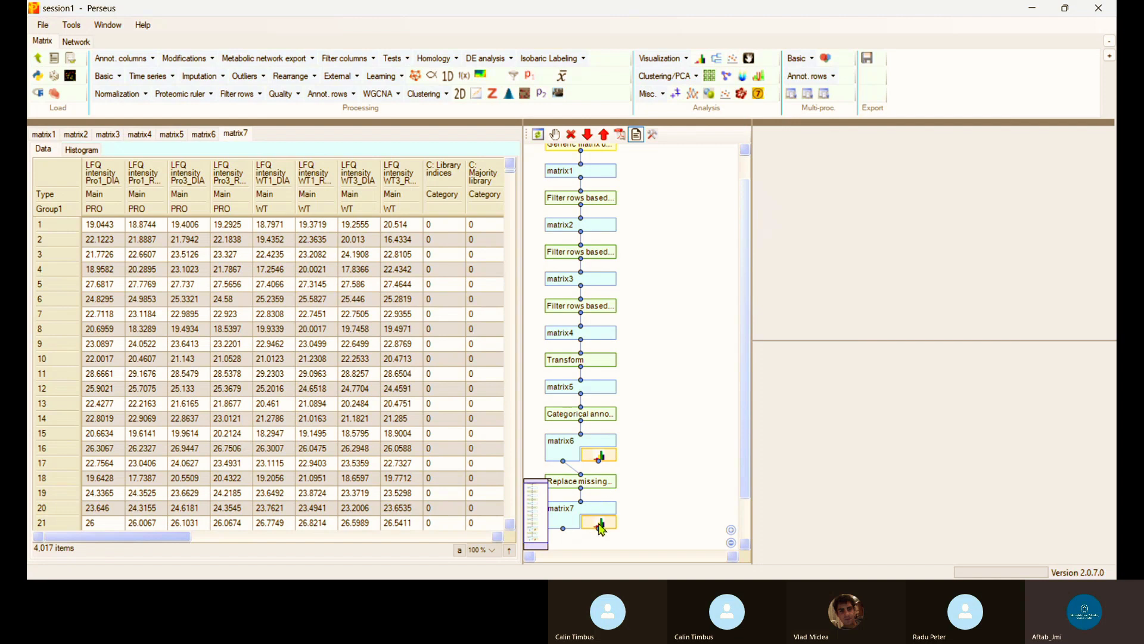
{"action": "left_click", "coordinate": [600, 525]}
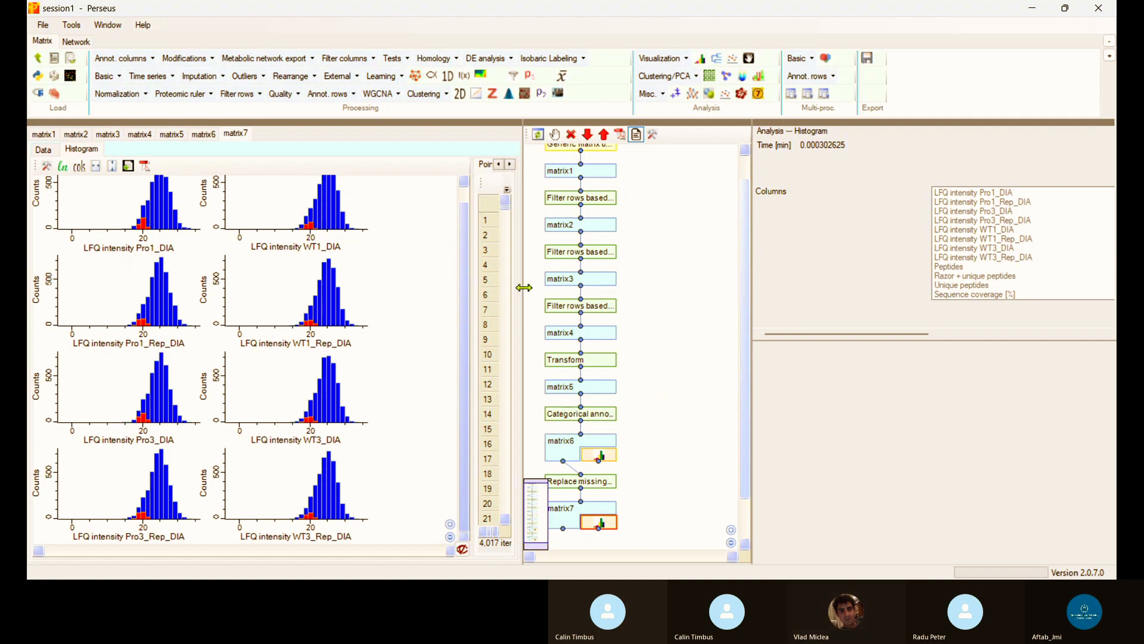
Reselect the imputation-based point selection for the matrix7 histograms, and resize the plot, points table and workflow areas
{"action": "left_click_drag", "start_coordinate": [524, 287], "coordinate": [429, 266]}
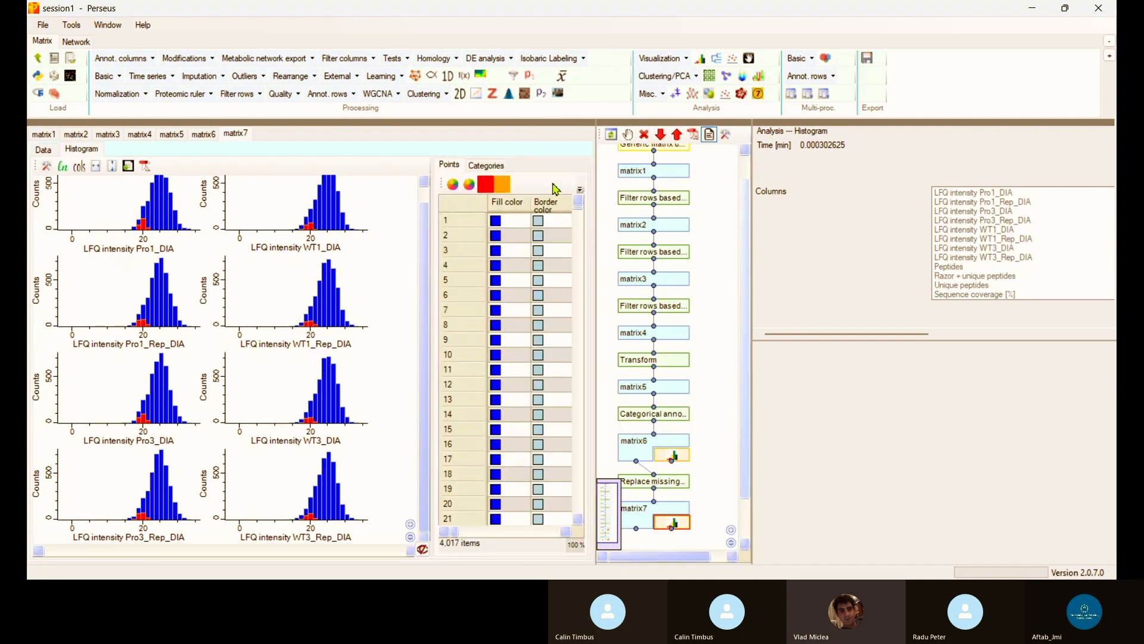
{"action": "left_click_drag", "start_coordinate": [597, 212], "coordinate": [645, 213]}
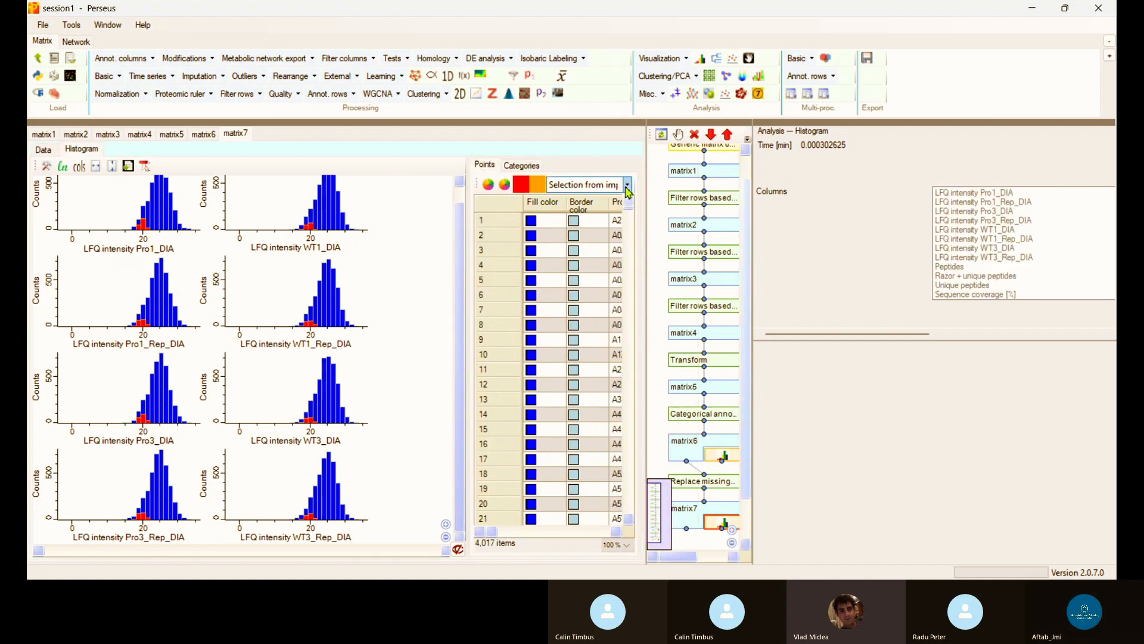
{"action": "left_click", "coordinate": [627, 186]}
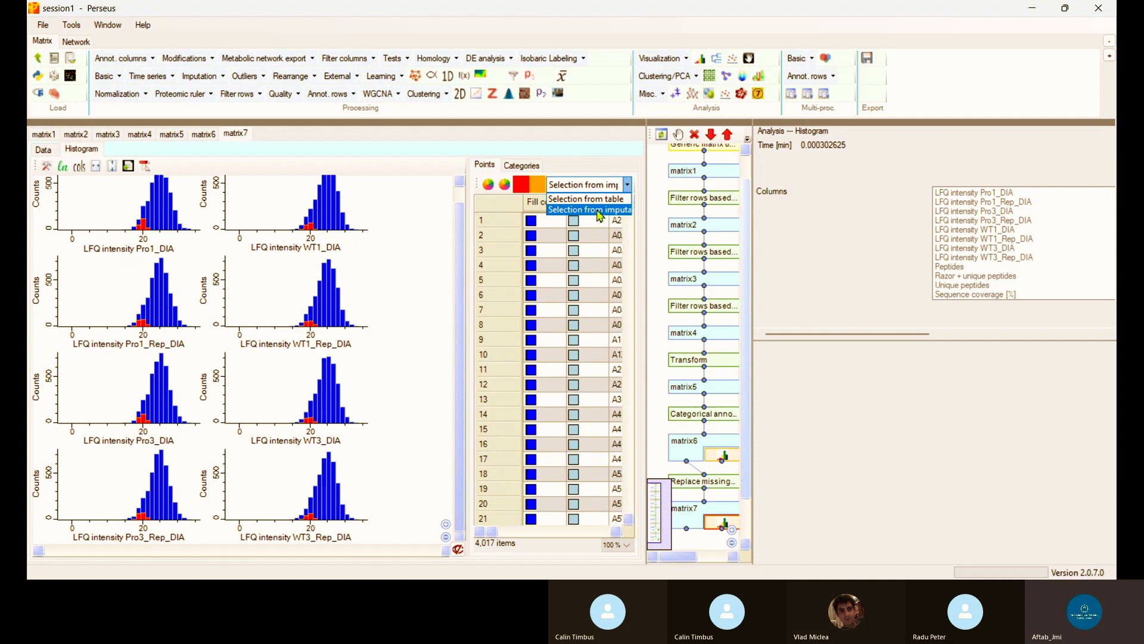
{"action": "left_click", "coordinate": [600, 211]}
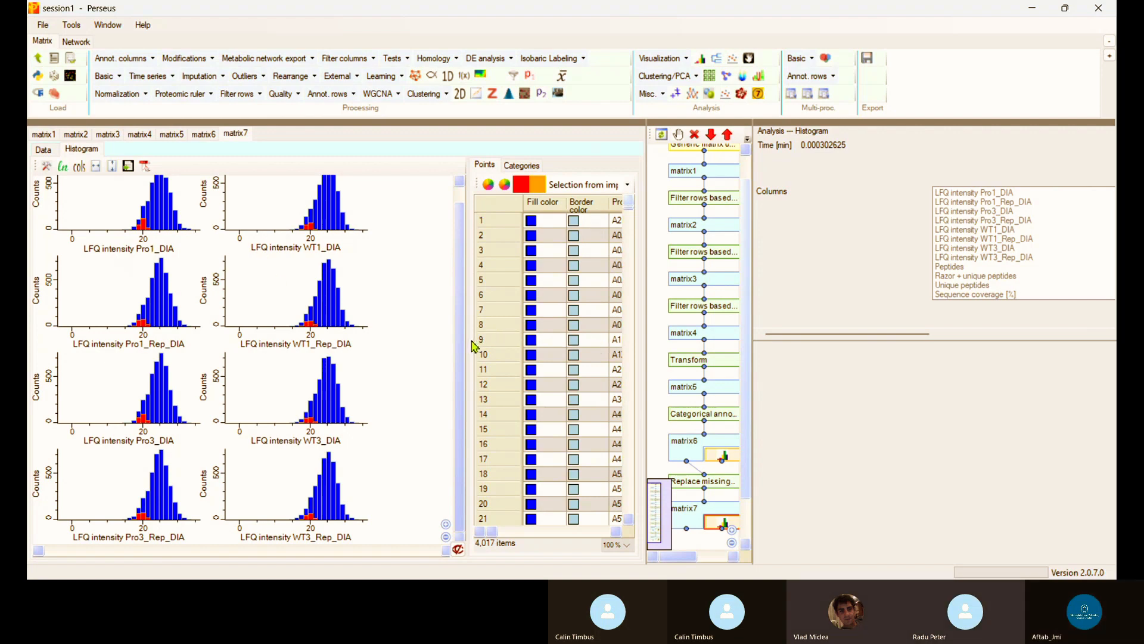
{"action": "left_click_drag", "start_coordinate": [466, 348], "coordinate": [347, 352]}
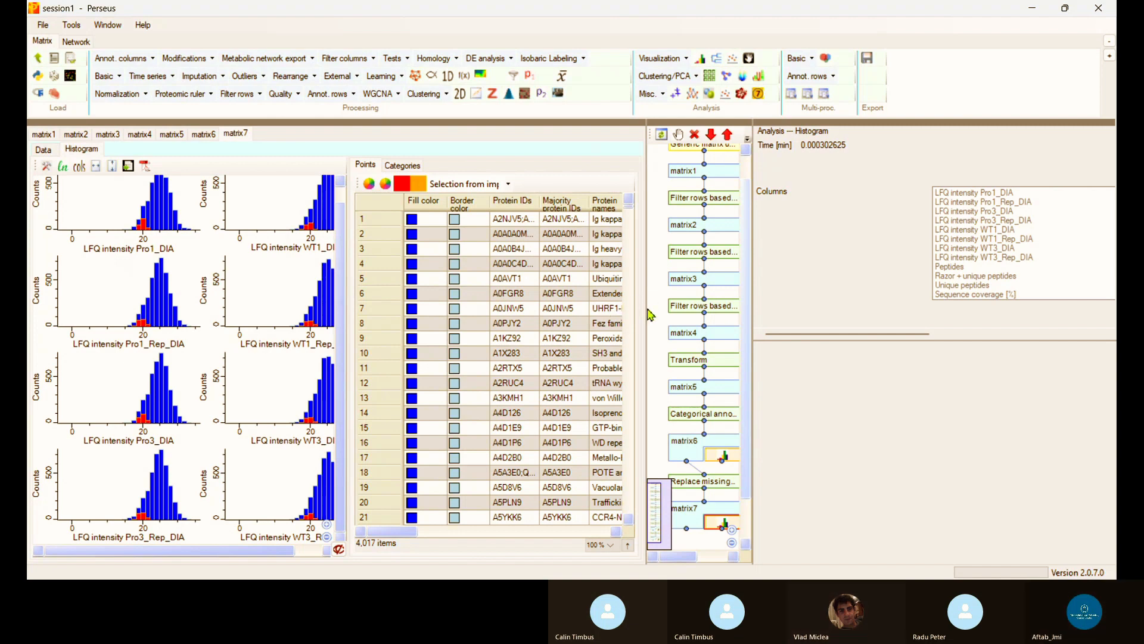
{"action": "left_click_drag", "start_coordinate": [647, 308], "coordinate": [462, 309]}
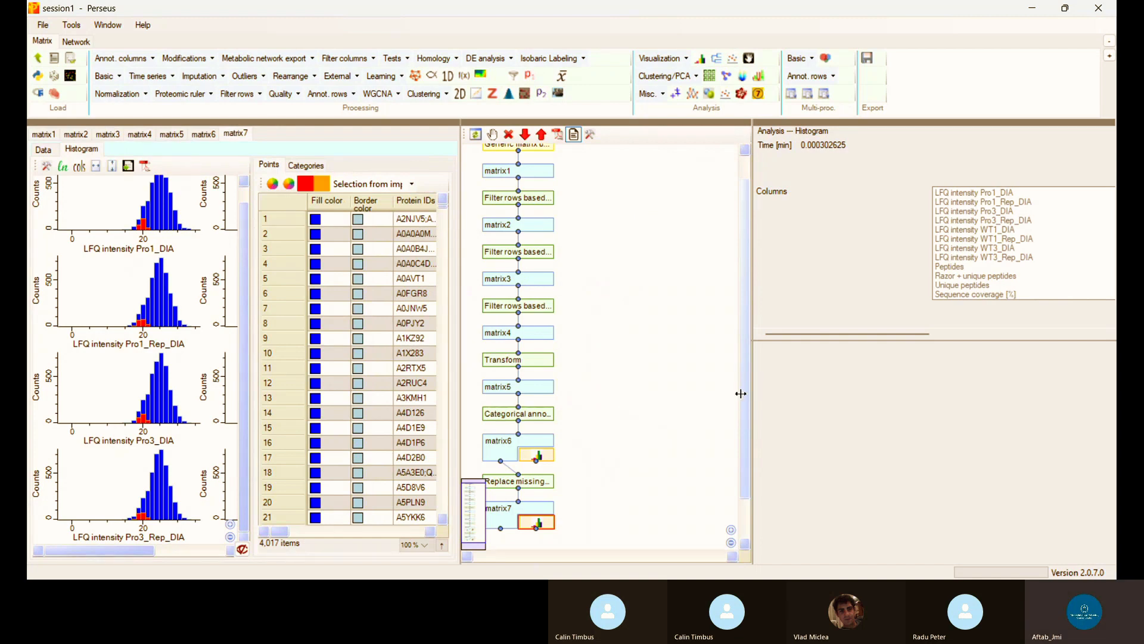
Create a scatter plot from the imputed matrix7 with matrix access set to Columns
{"action": "scroll", "coordinate": [749, 389], "scroll_direction": "down", "scroll_amount": 2}
{"action": "left_click", "coordinate": [501, 462]}
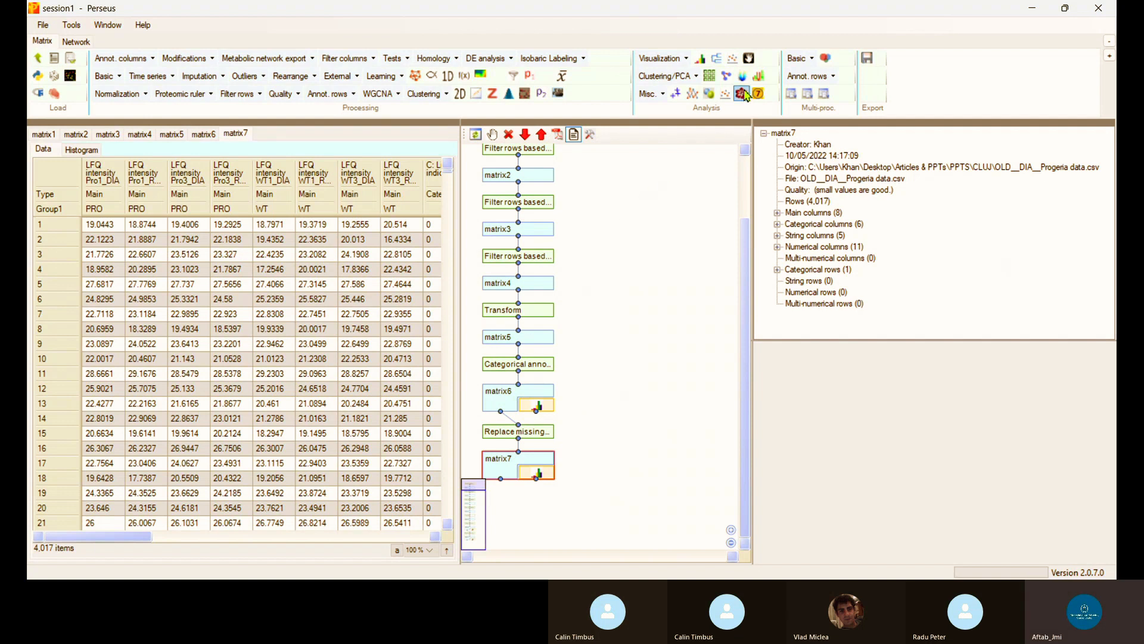
{"action": "left_click", "coordinate": [696, 76]}
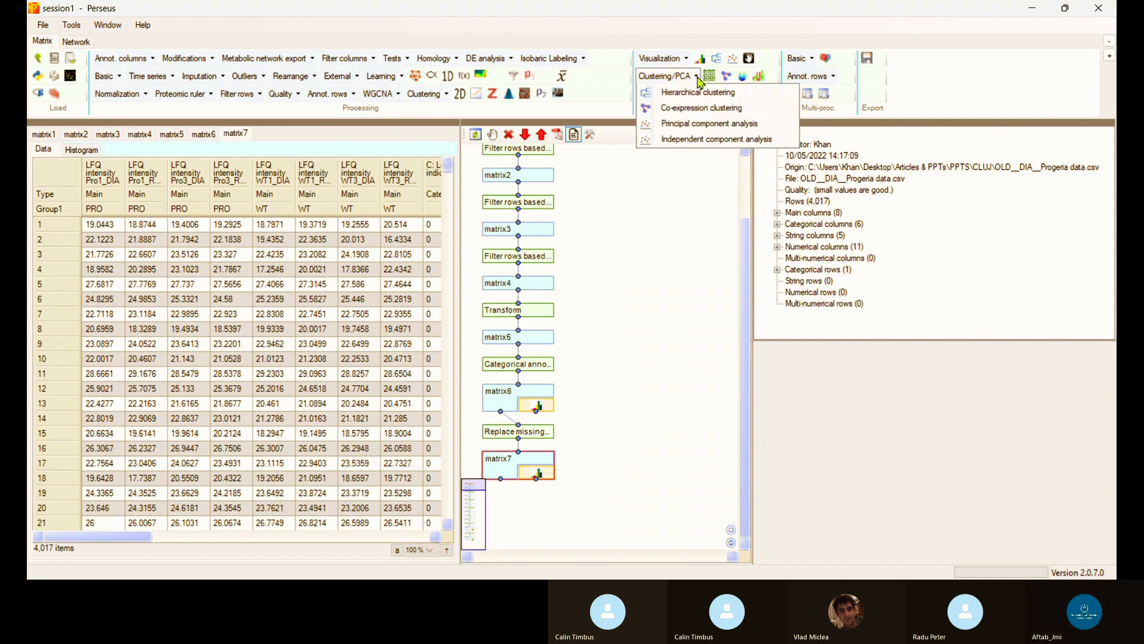
{"action": "left_click", "coordinate": [685, 58]}
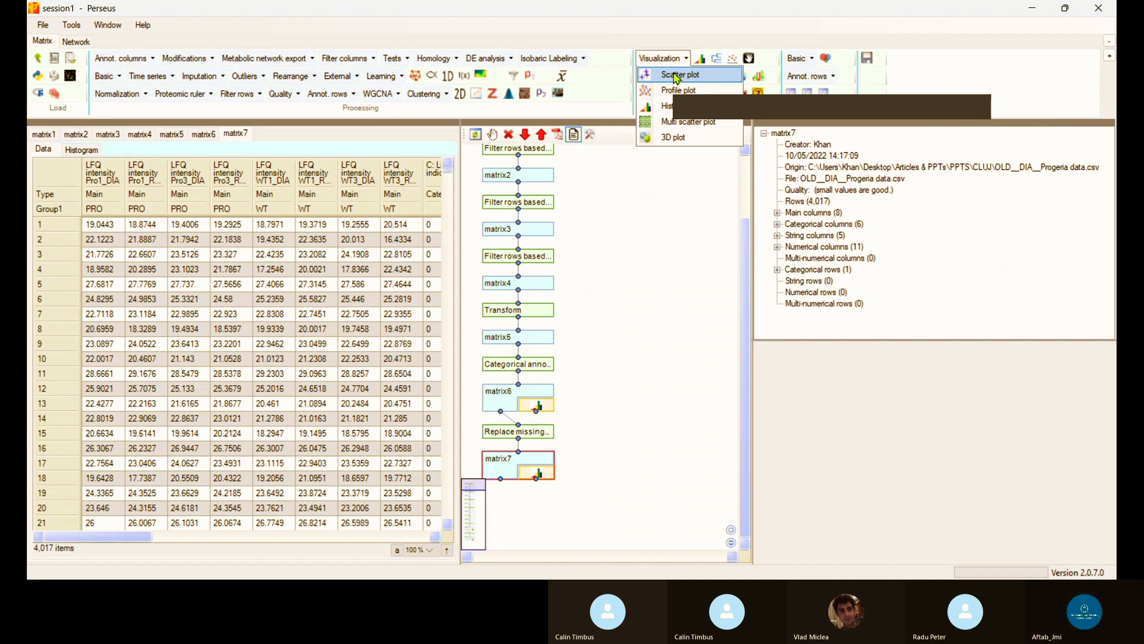
{"action": "left_click", "coordinate": [677, 75]}
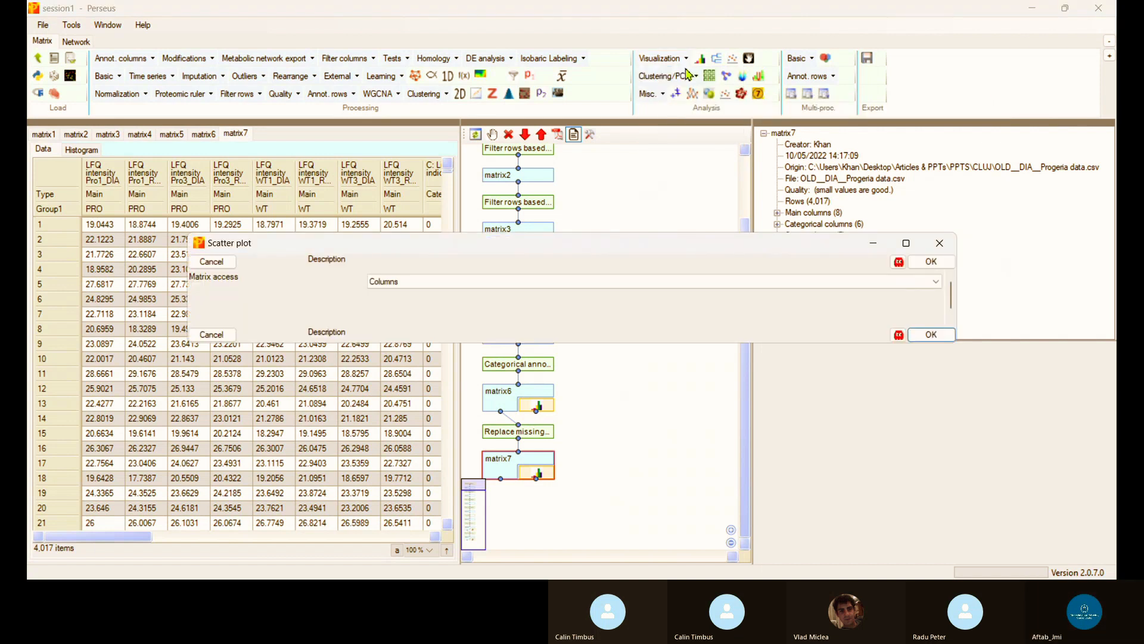
{"action": "left_click", "coordinate": [931, 334]}
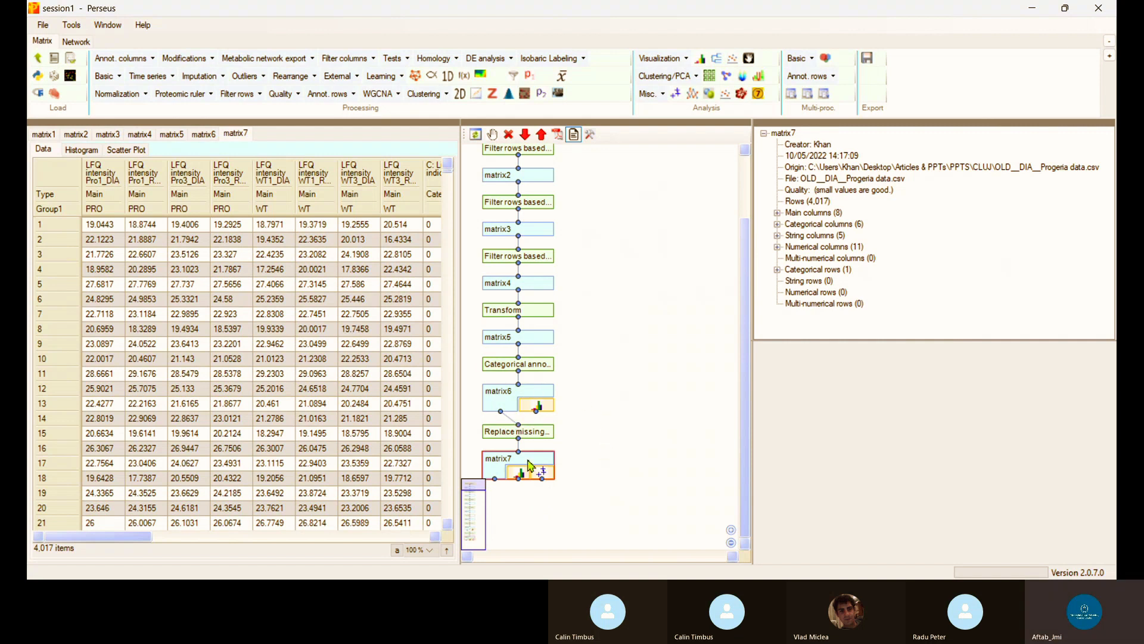
Display the matrix7 scatter plot and set its X axis to LFQ intensity Pro1_Rep_DIA
{"action": "left_click", "coordinate": [686, 57]}
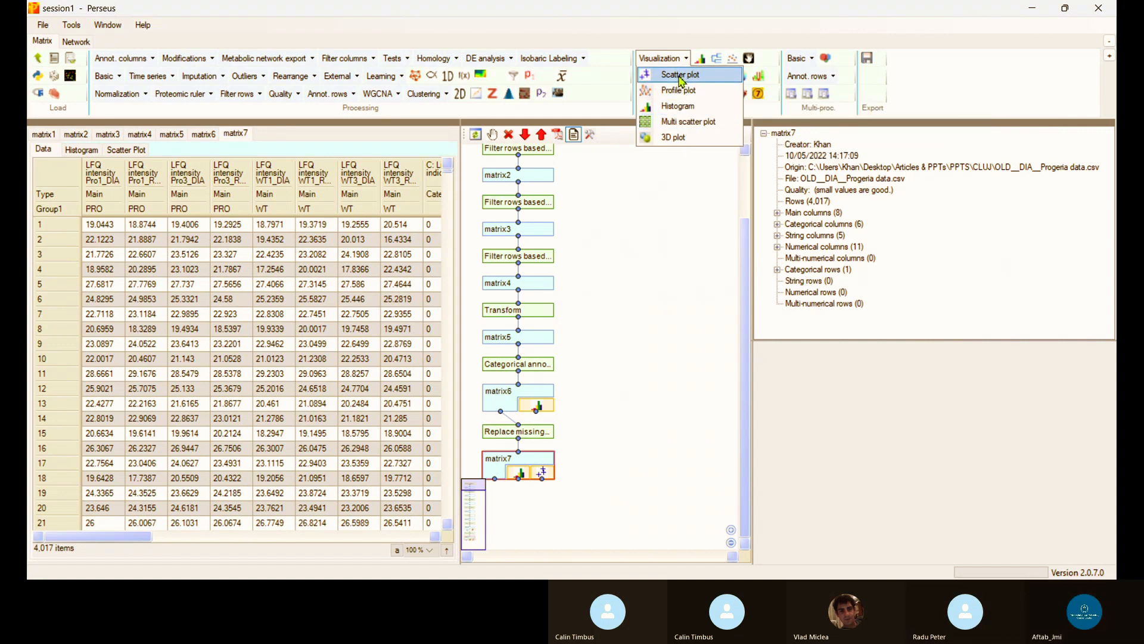
{"action": "left_click", "coordinate": [619, 324]}
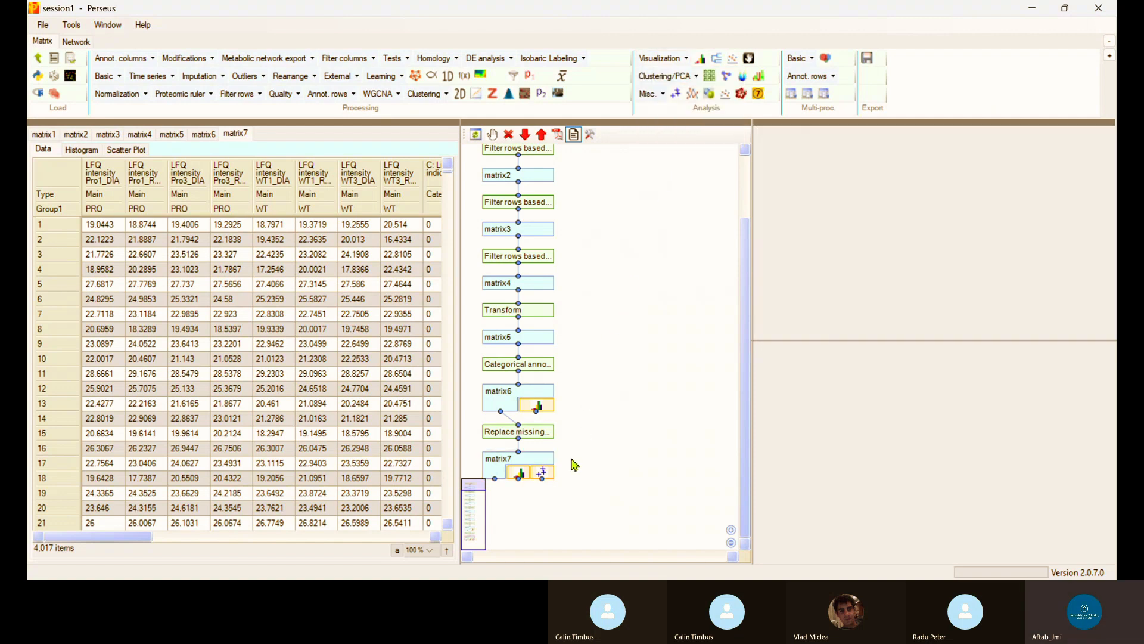
{"action": "left_click", "coordinate": [548, 474]}
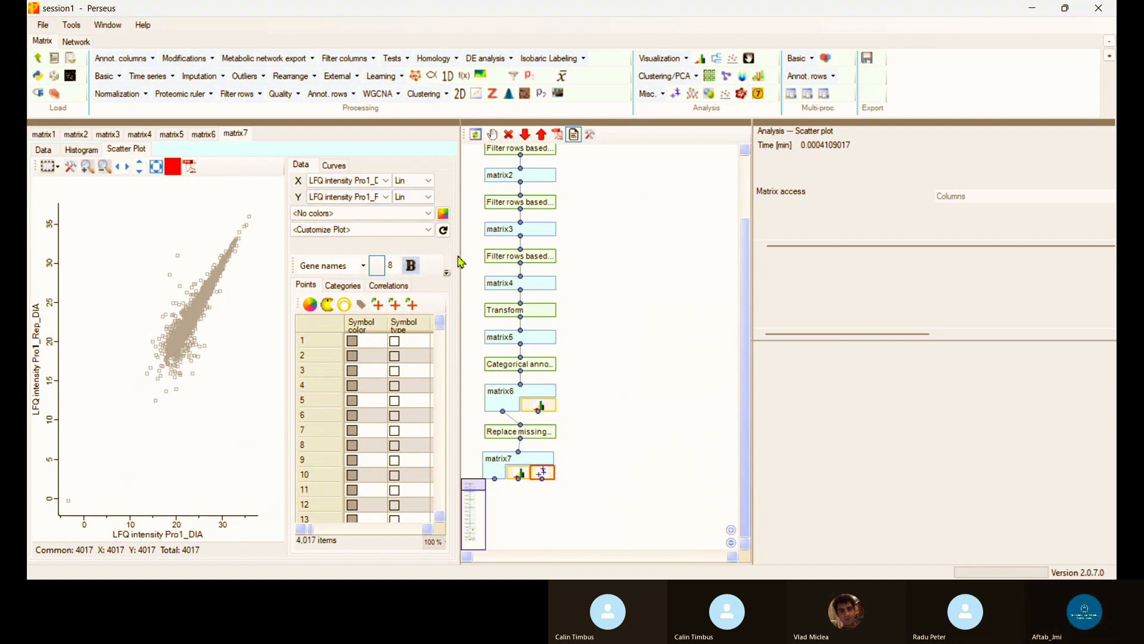
{"action": "left_click", "coordinate": [385, 182]}
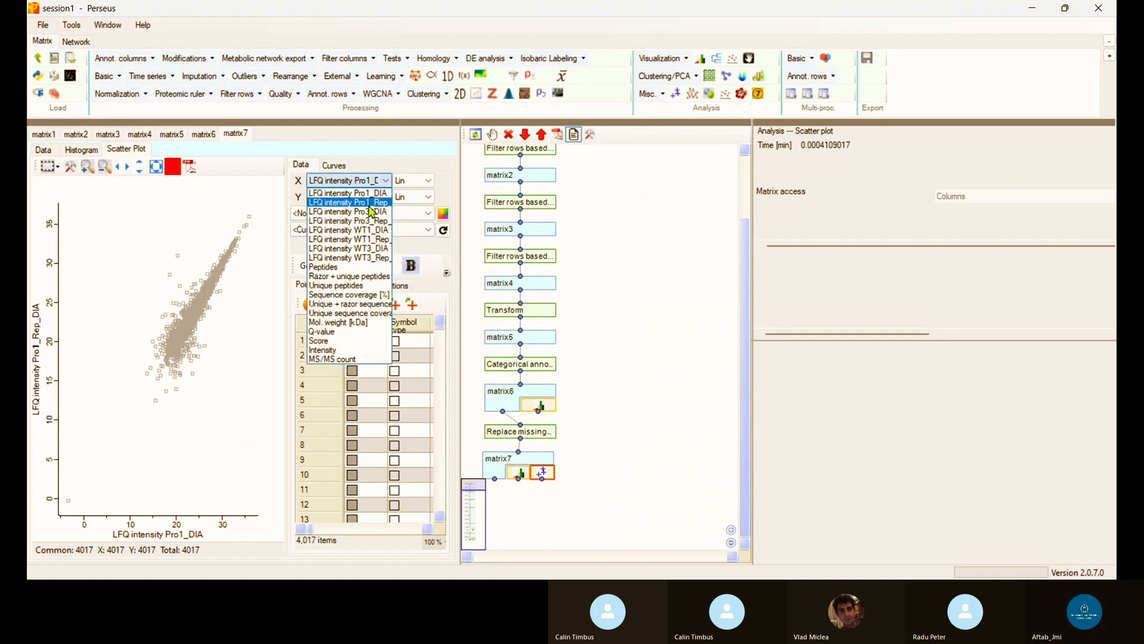
{"action": "left_click", "coordinate": [370, 204]}
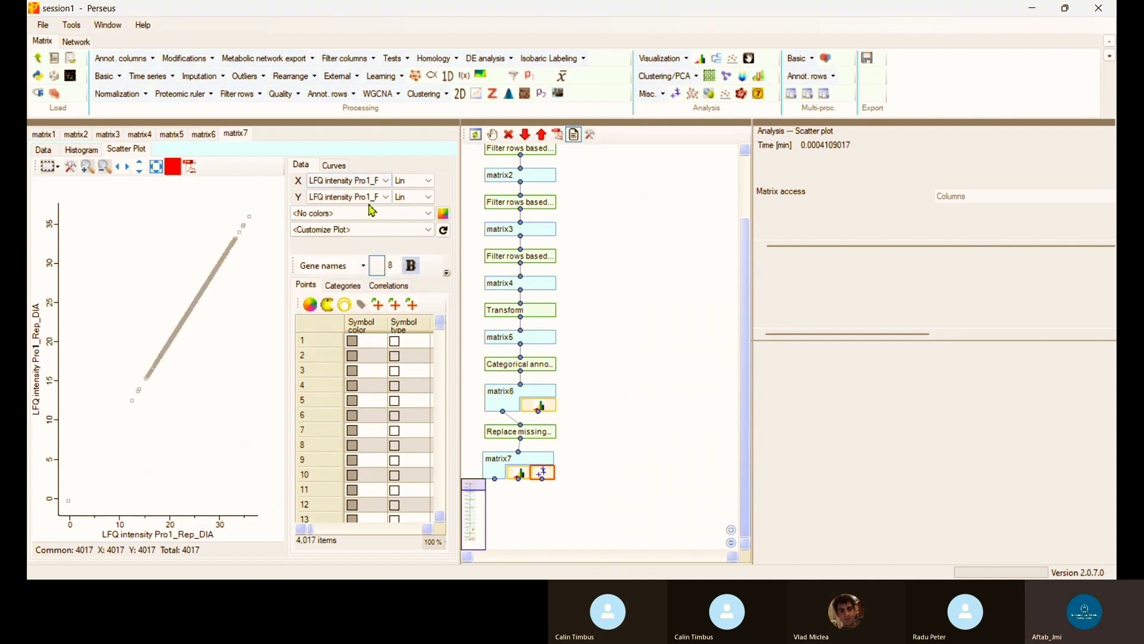
Set the scatter plot's Y axis to LFQ intensity Pro3_Rep_DIA and calculate the Pearson correlation between the two samples
{"action": "left_click", "coordinate": [380, 198]}
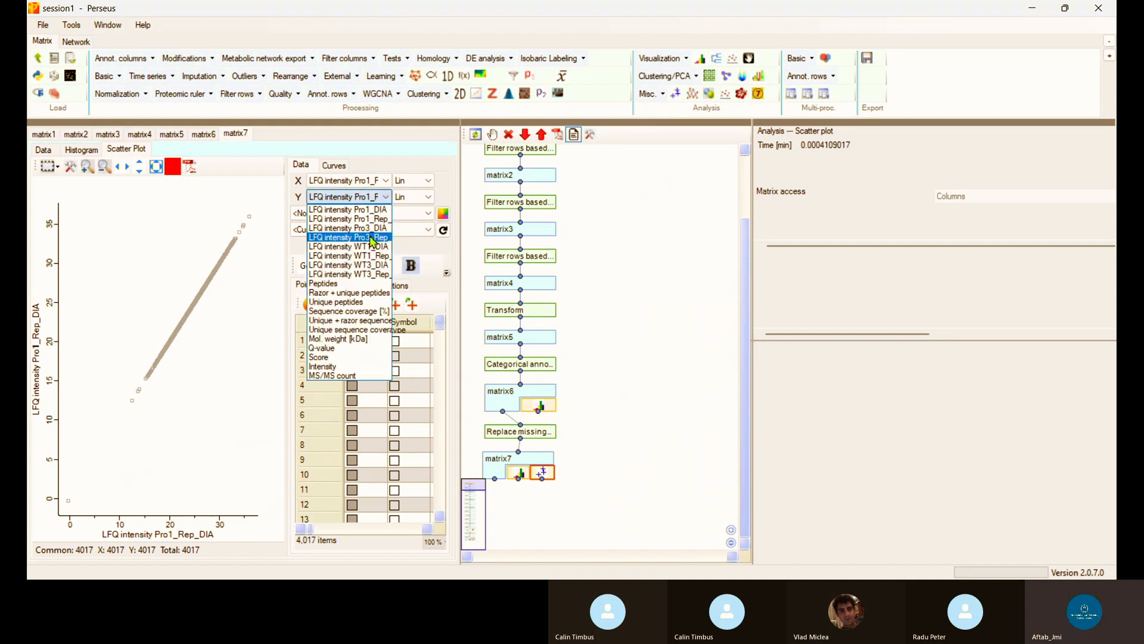
{"action": "left_click", "coordinate": [351, 237]}
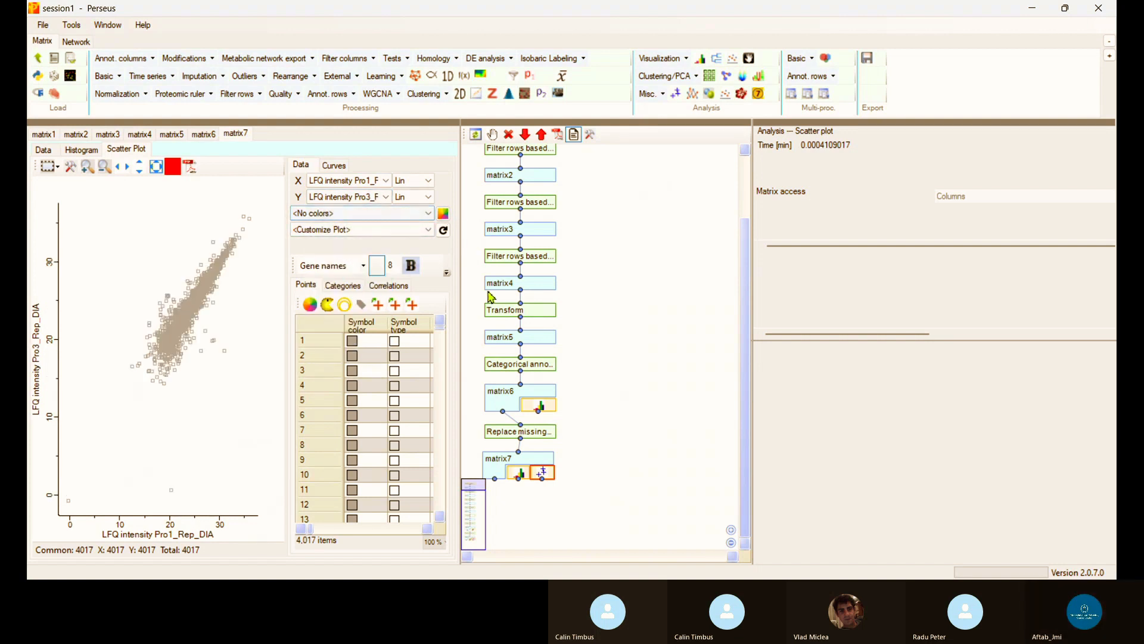
{"action": "left_click", "coordinate": [393, 286]}
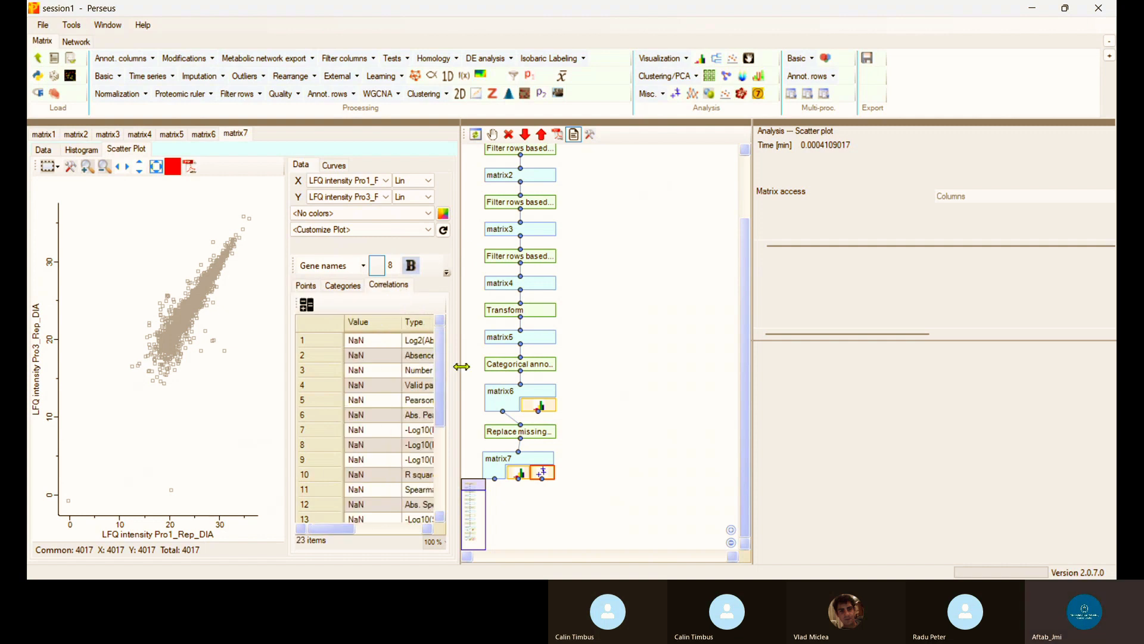
{"action": "left_click_drag", "start_coordinate": [462, 366], "coordinate": [498, 367]}
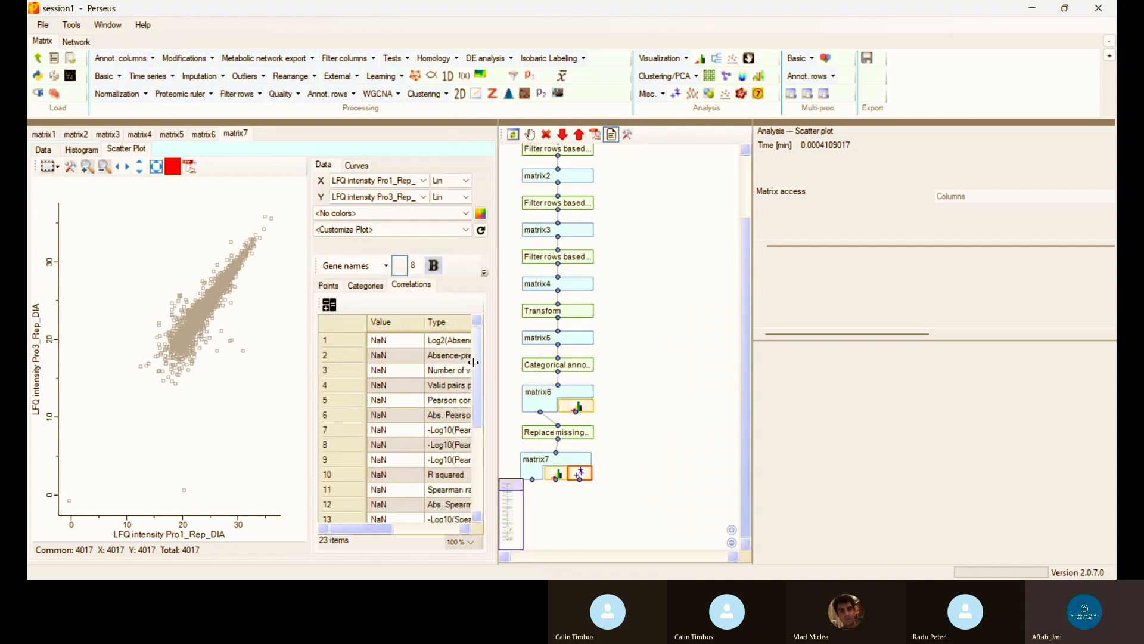
{"action": "left_click", "coordinate": [443, 406]}
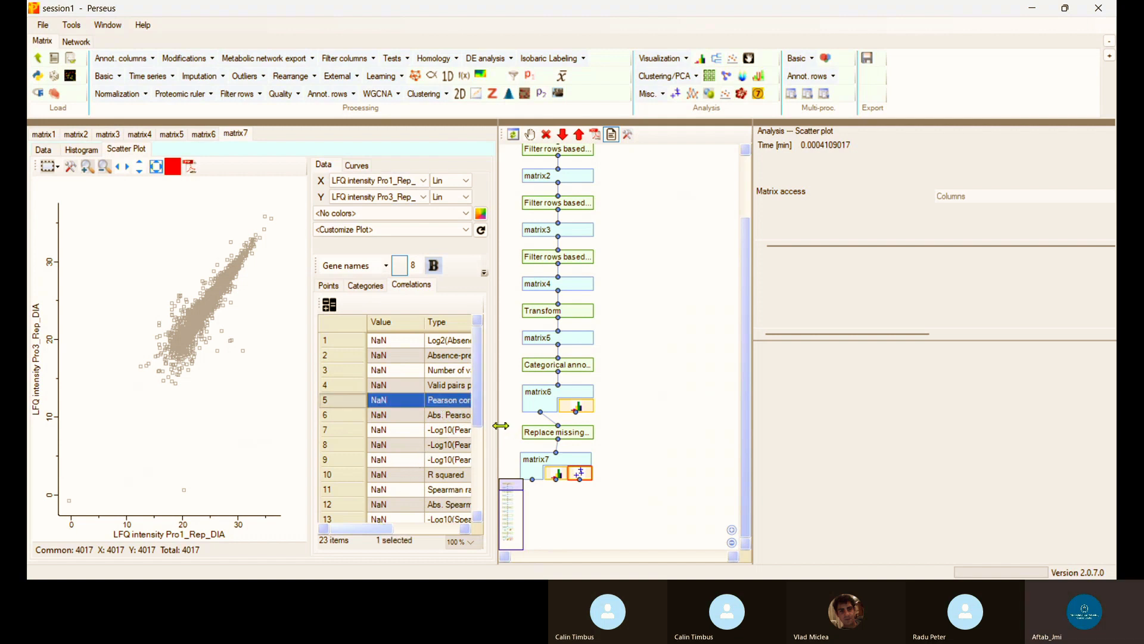
{"action": "left_click_drag", "start_coordinate": [498, 429], "coordinate": [517, 429]}
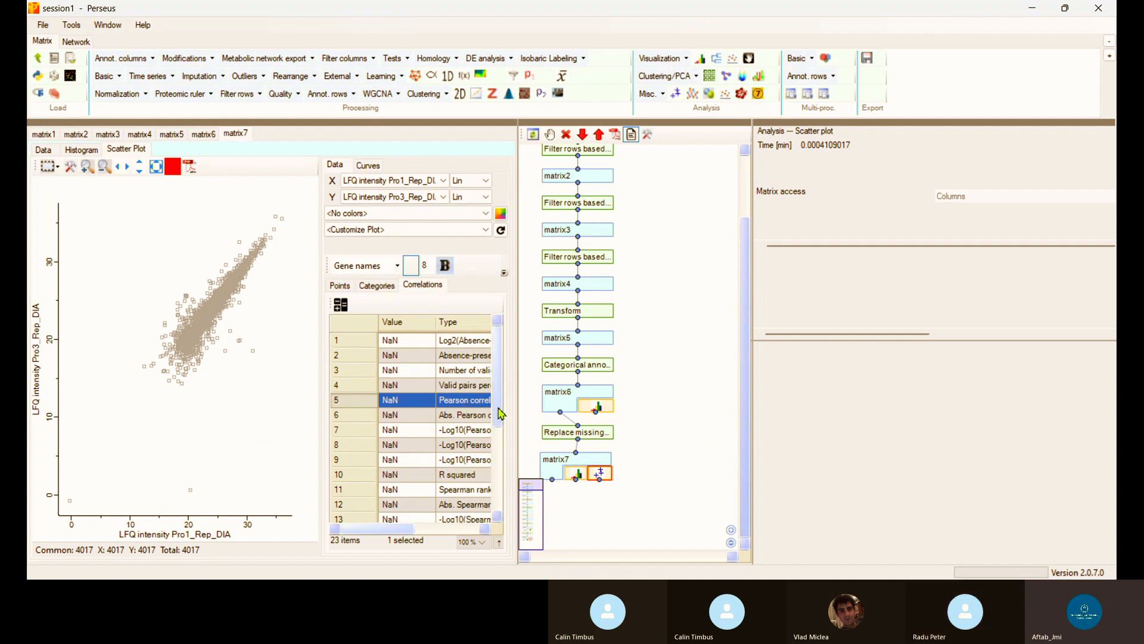
{"action": "mouse_move", "coordinate": [500, 413]}
{"action": "left_mouse_down"}
{"action": "mouse_move", "coordinate": [495, 486]}
{"action": "mouse_move", "coordinate": [495, 422]}
{"action": "left_mouse_up"}
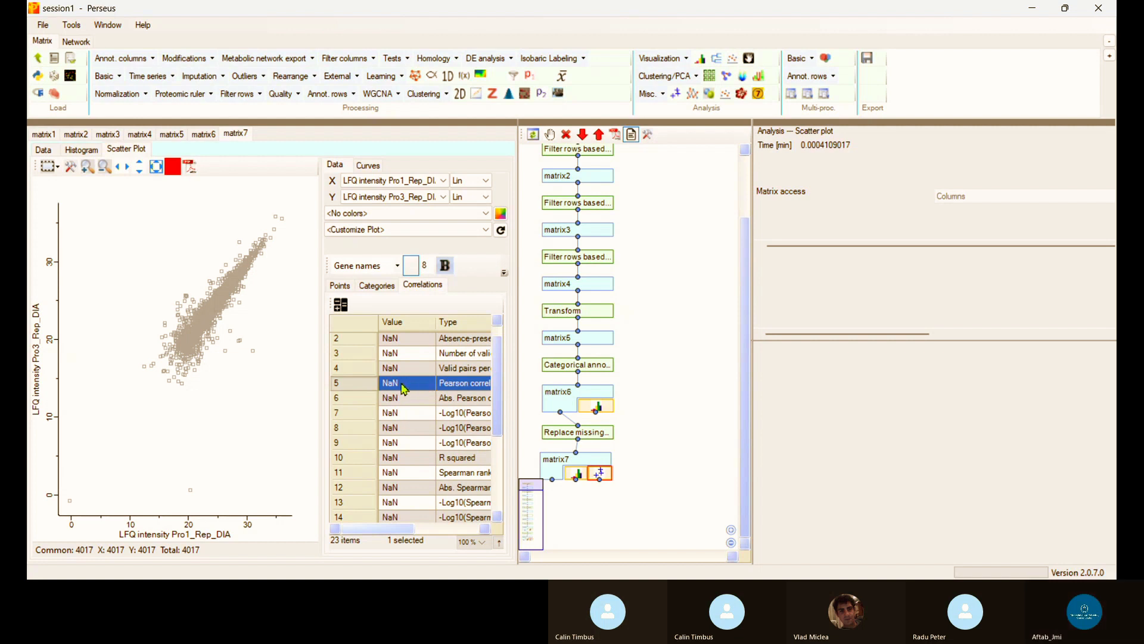
{"action": "left_click", "coordinate": [342, 309]}
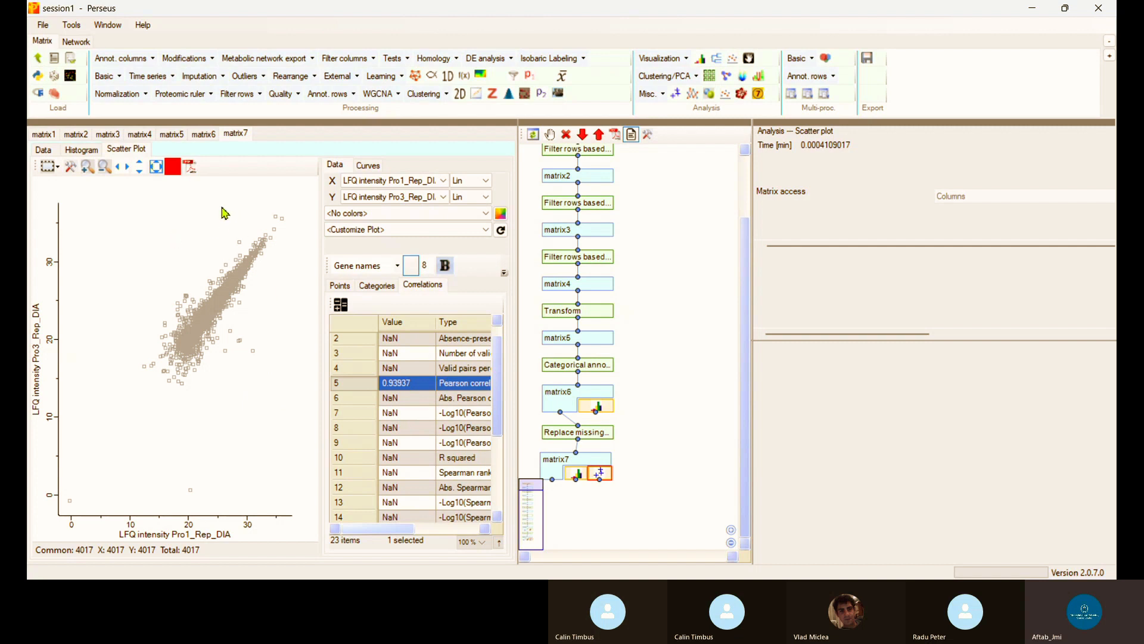
Select the scatter plot's high-intensity points, above about 25 on both axes, and set their symbol color to orange
{"action": "left_click_drag", "start_coordinate": [213, 207], "coordinate": [295, 297]}
{"action": "left_click", "coordinate": [340, 285]}
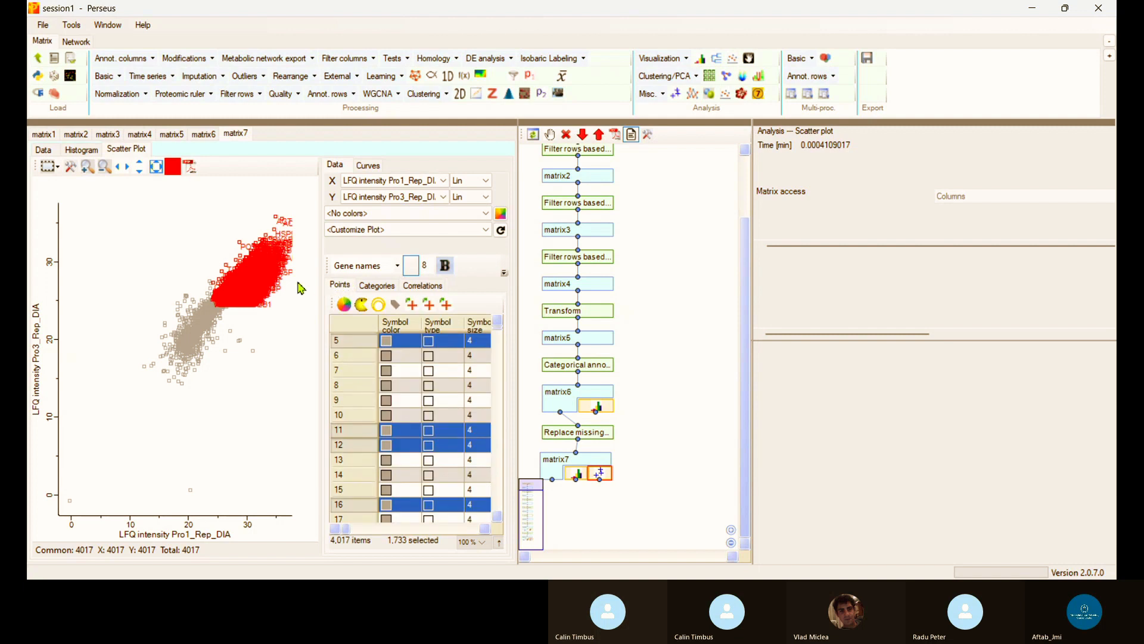
{"action": "left_click", "coordinate": [344, 304]}
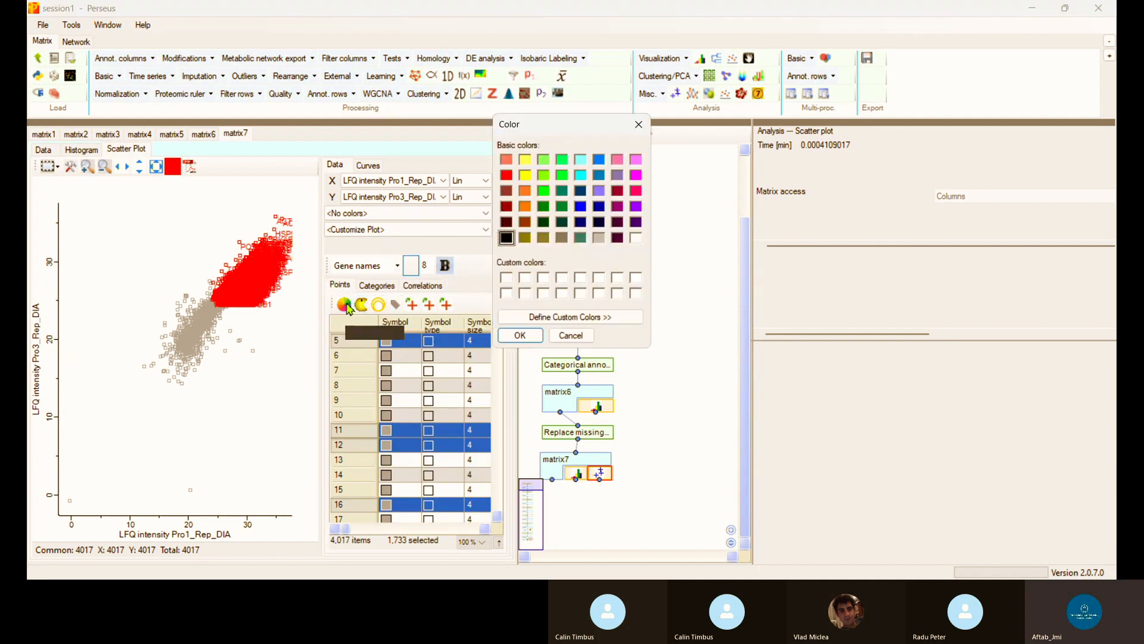
{"action": "left_click", "coordinate": [525, 190]}
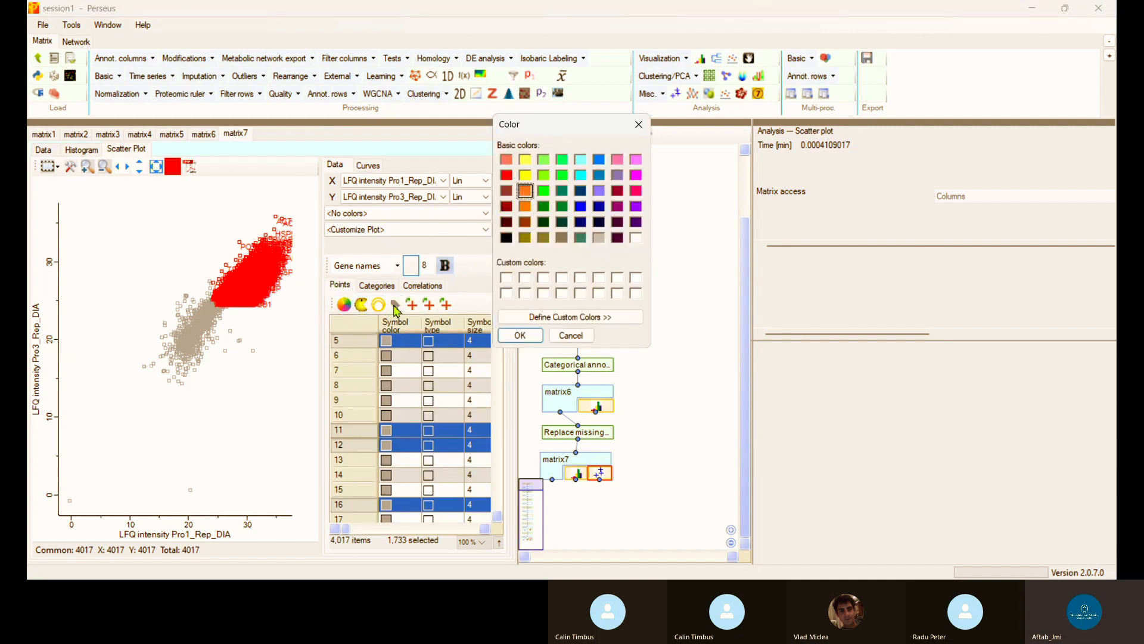
{"action": "left_click", "coordinate": [519, 335]}
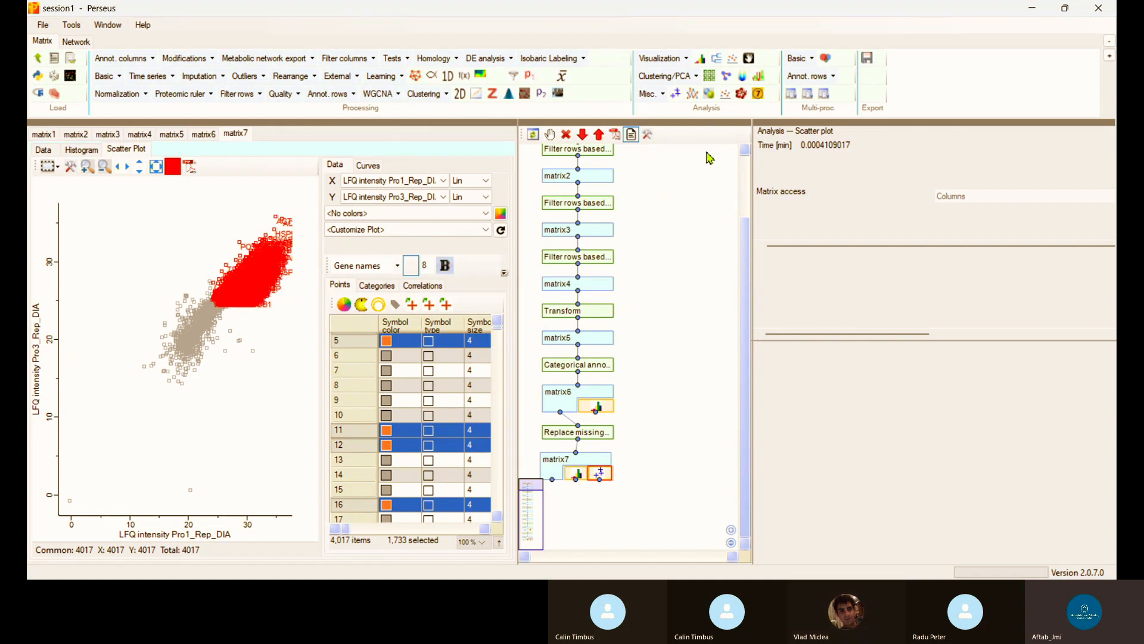
Create a multi scatter plot of matrix7 with the eight LFQ intensity columns as rows and columns, and display it with an enlarged plot area
{"action": "left_click", "coordinate": [687, 60]}
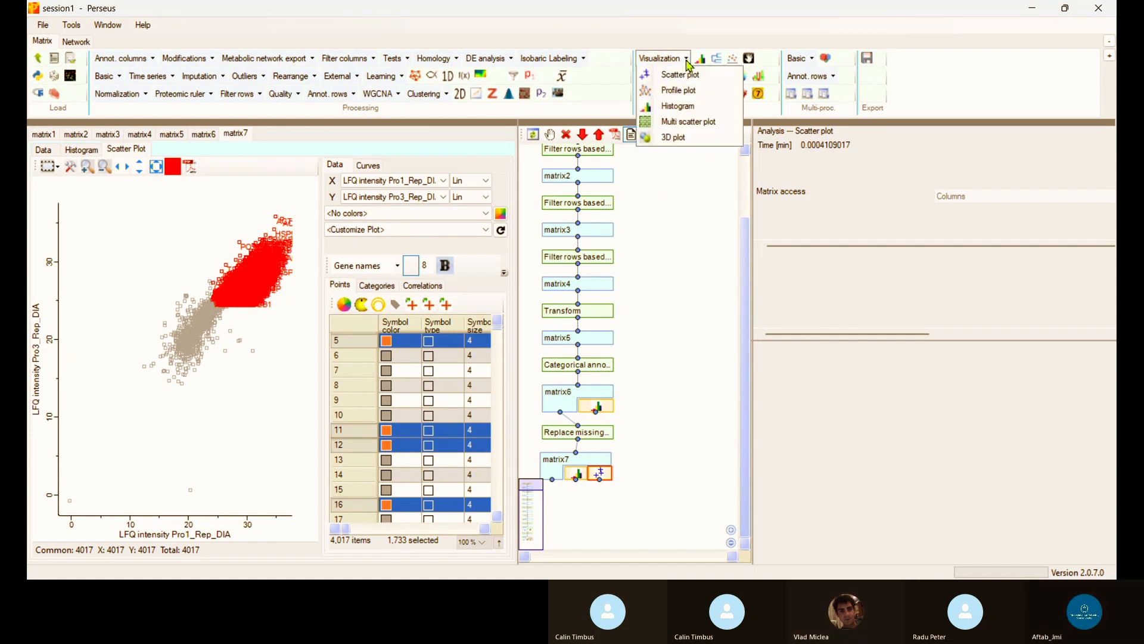
{"action": "left_click", "coordinate": [691, 125]}
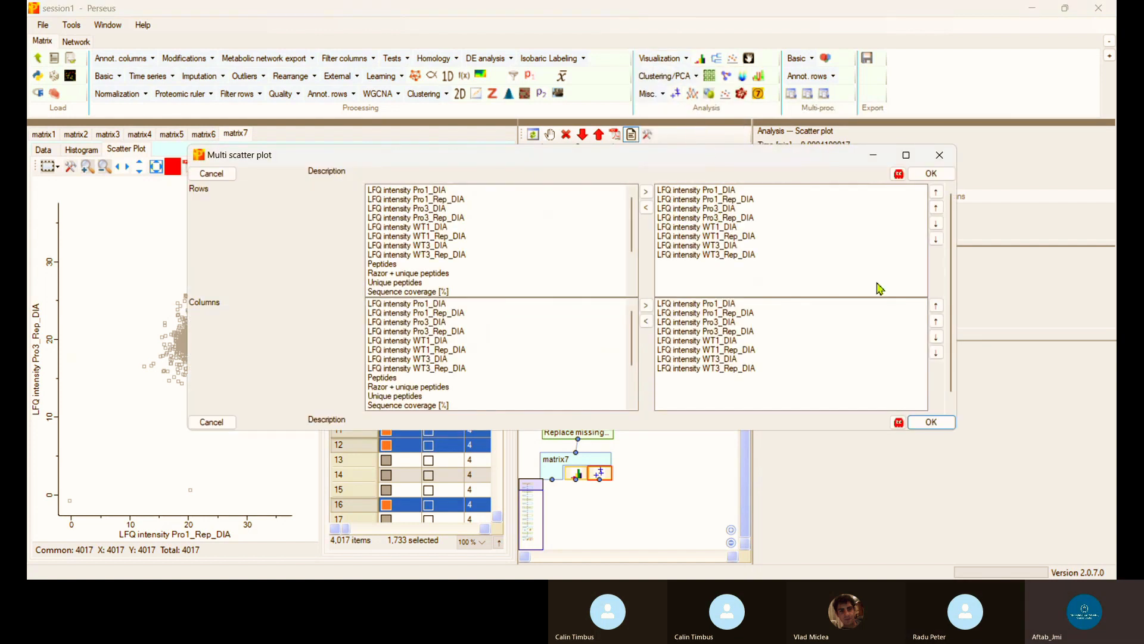
{"action": "left_click", "coordinate": [932, 423]}
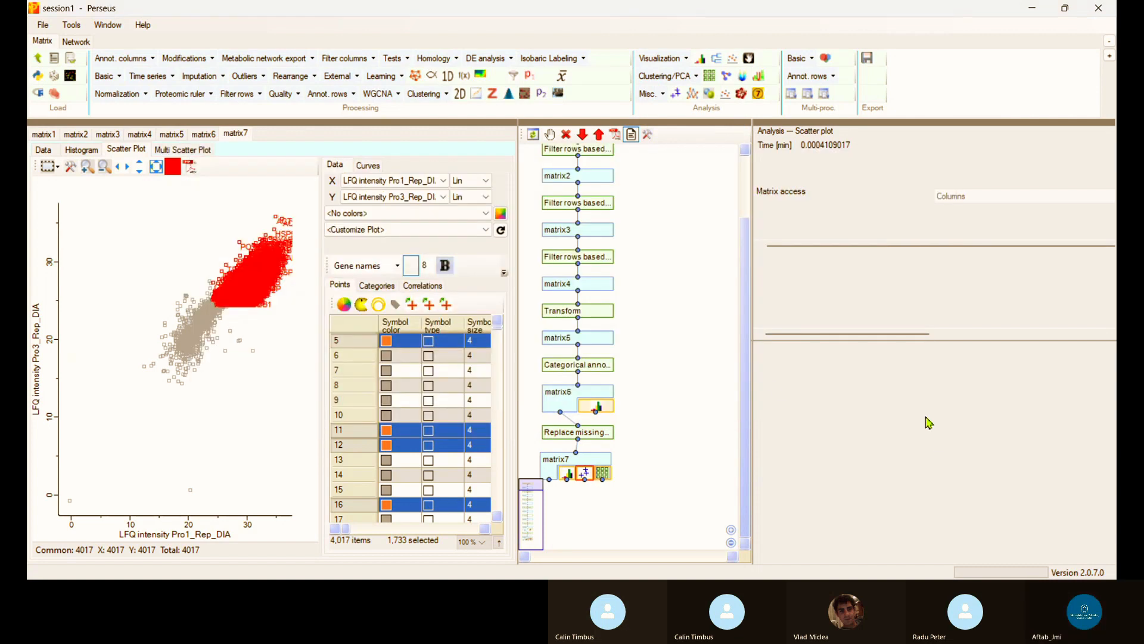
{"action": "left_click", "coordinate": [604, 474]}
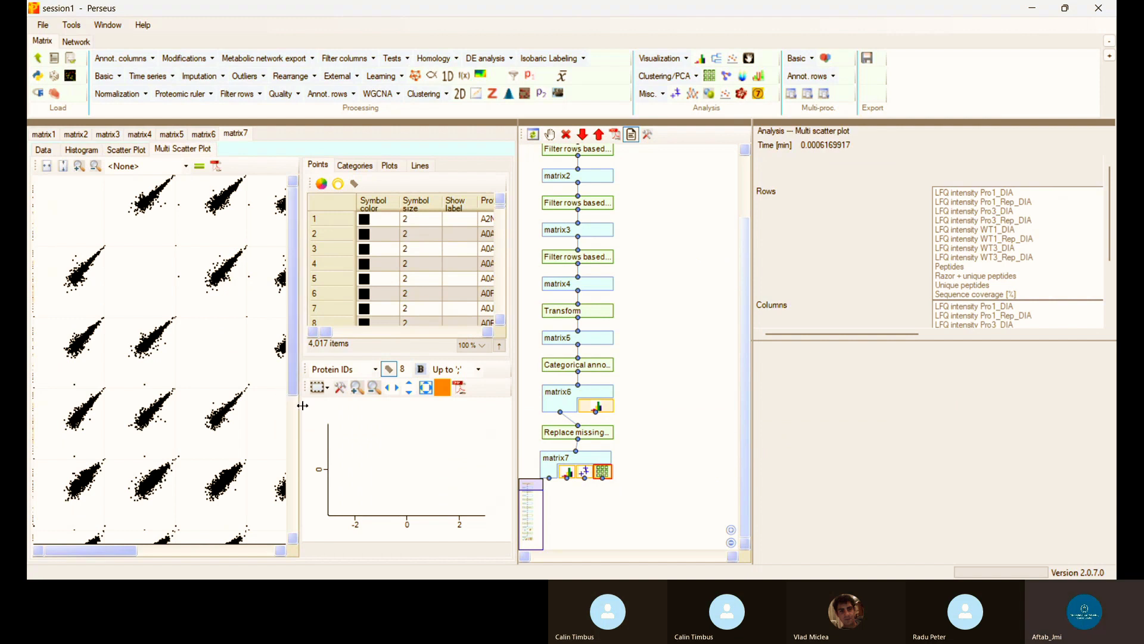
{"action": "left_click_drag", "start_coordinate": [386, 416], "coordinate": [479, 421]}
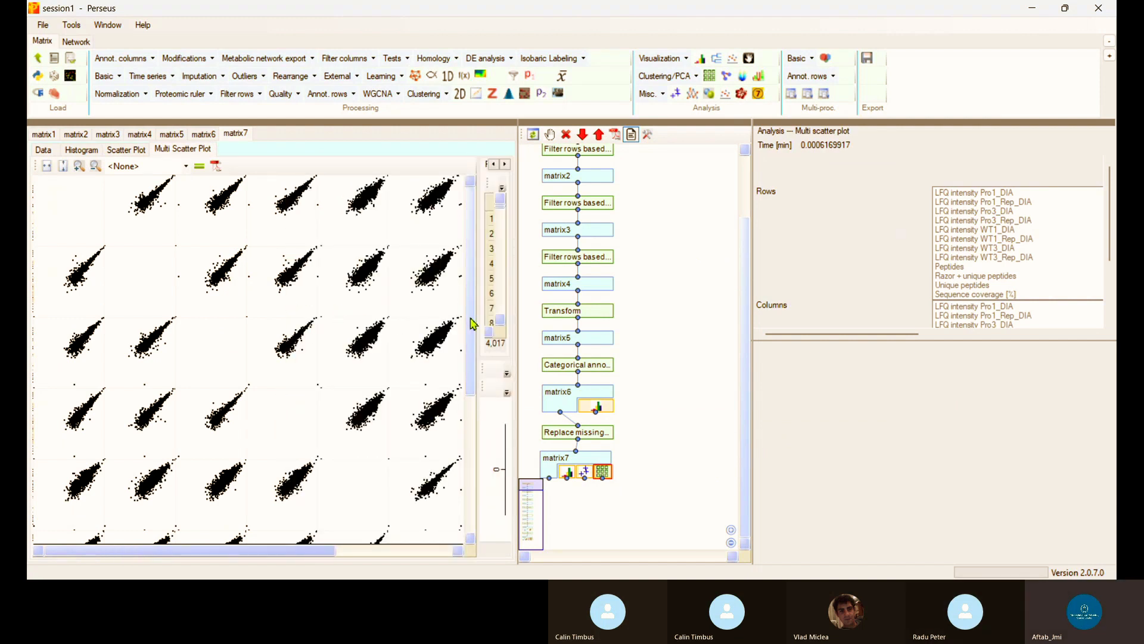
Show the Pearson correlation in the multi scatter plot and examine the values for the remaining PRO and WT sample pairs
{"action": "left_click", "coordinate": [185, 166]}
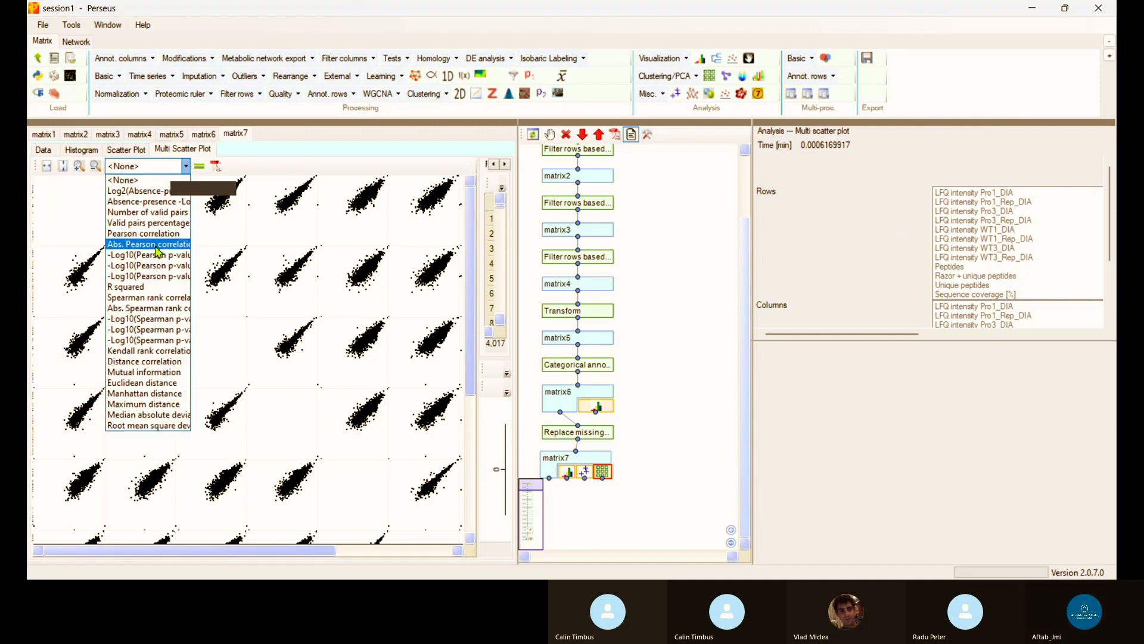
{"action": "left_click", "coordinate": [161, 233]}
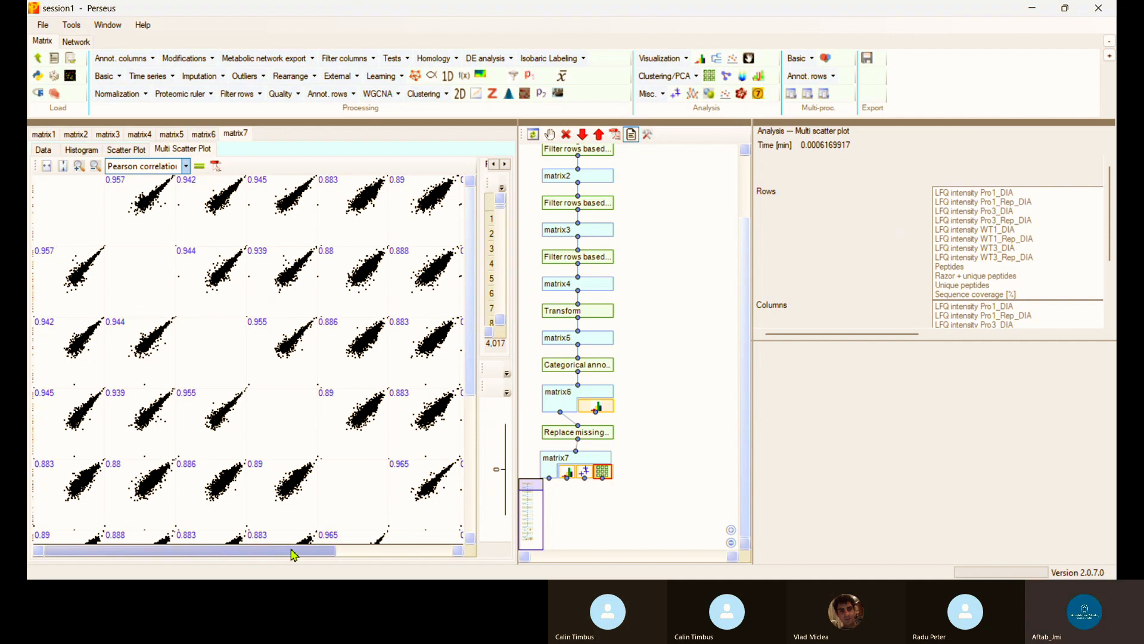
{"action": "left_click_drag", "start_coordinate": [294, 549], "coordinate": [371, 550]}
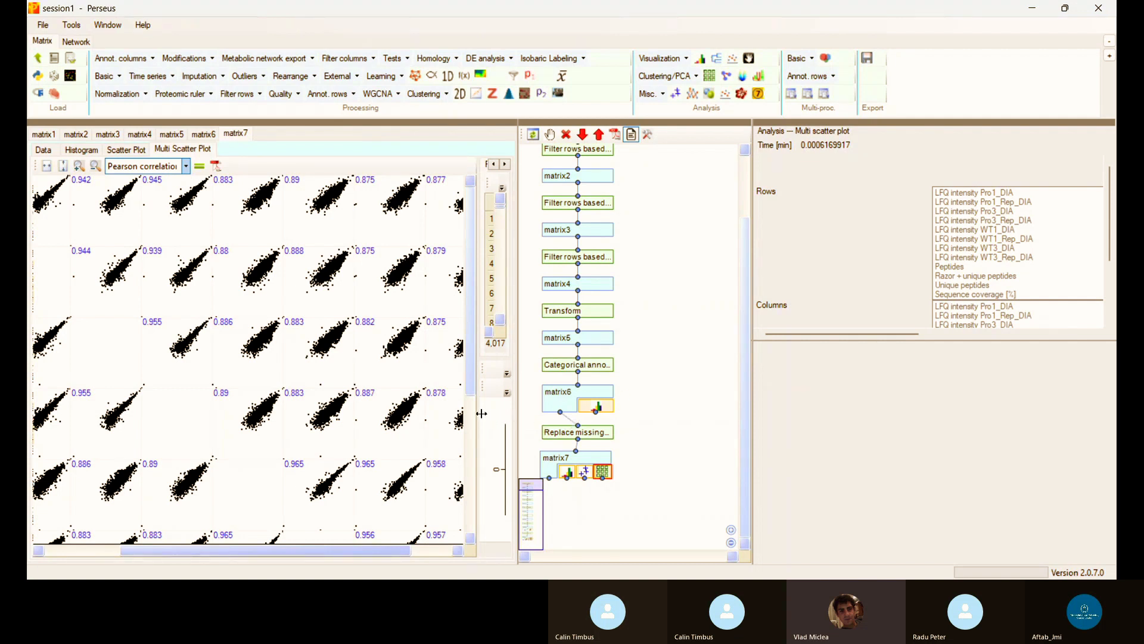
{"action": "scroll", "coordinate": [361, 419], "scroll_direction": "down", "scroll_amount": 3}
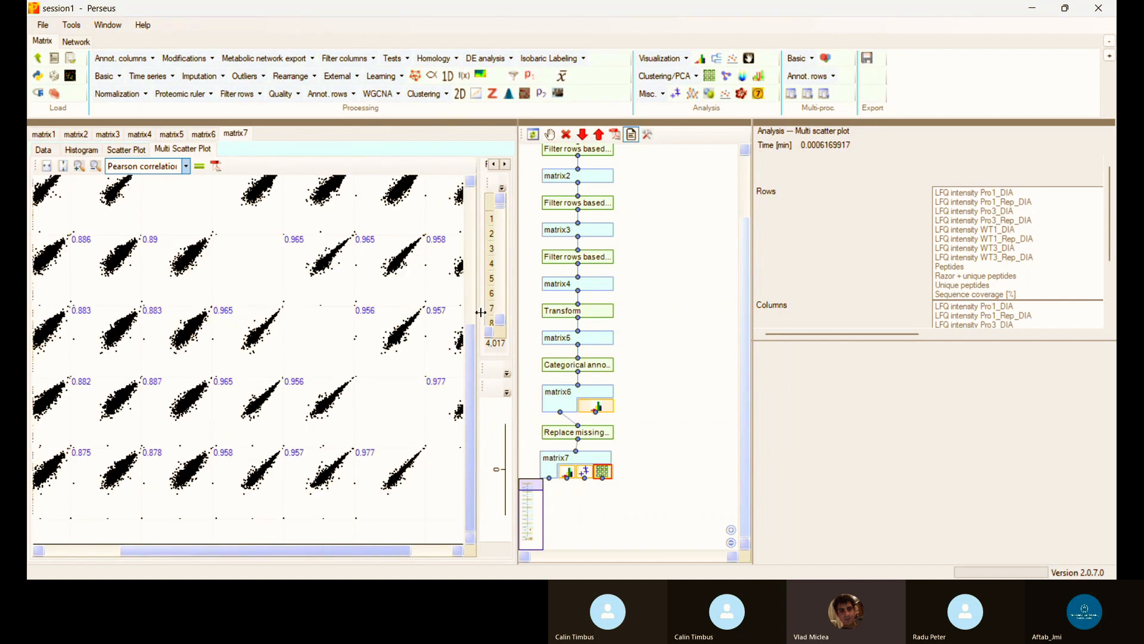
{"action": "left_click_drag", "start_coordinate": [478, 314], "coordinate": [395, 316]}
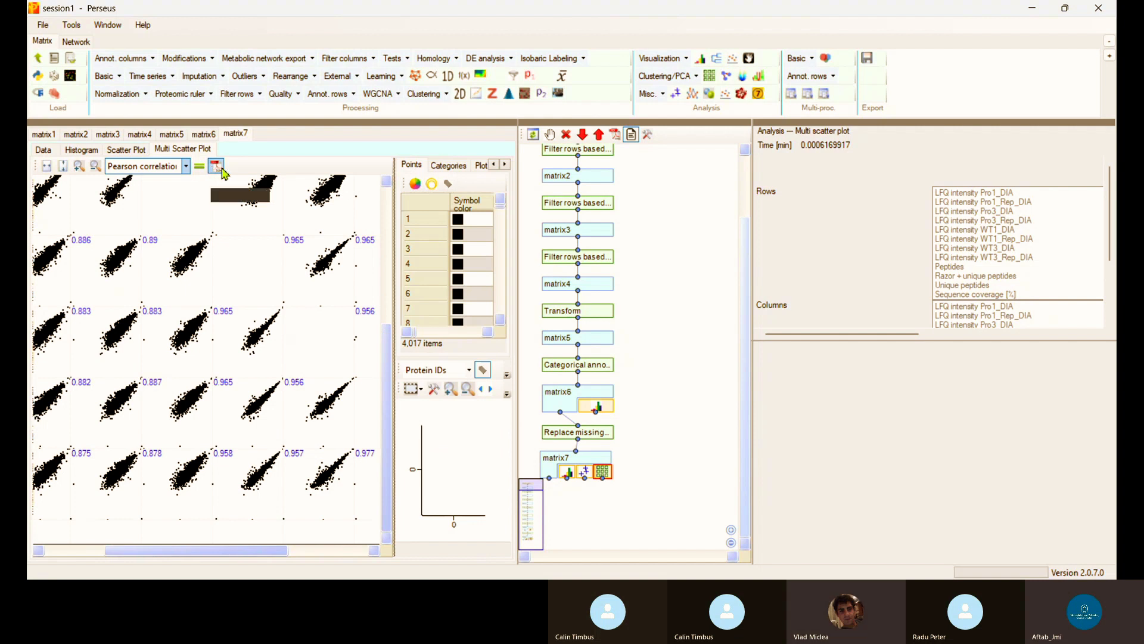
Review the options for saving the session as an image and exporting the matrix7 data table as a plain matrix
{"action": "left_click", "coordinate": [50, 24]}
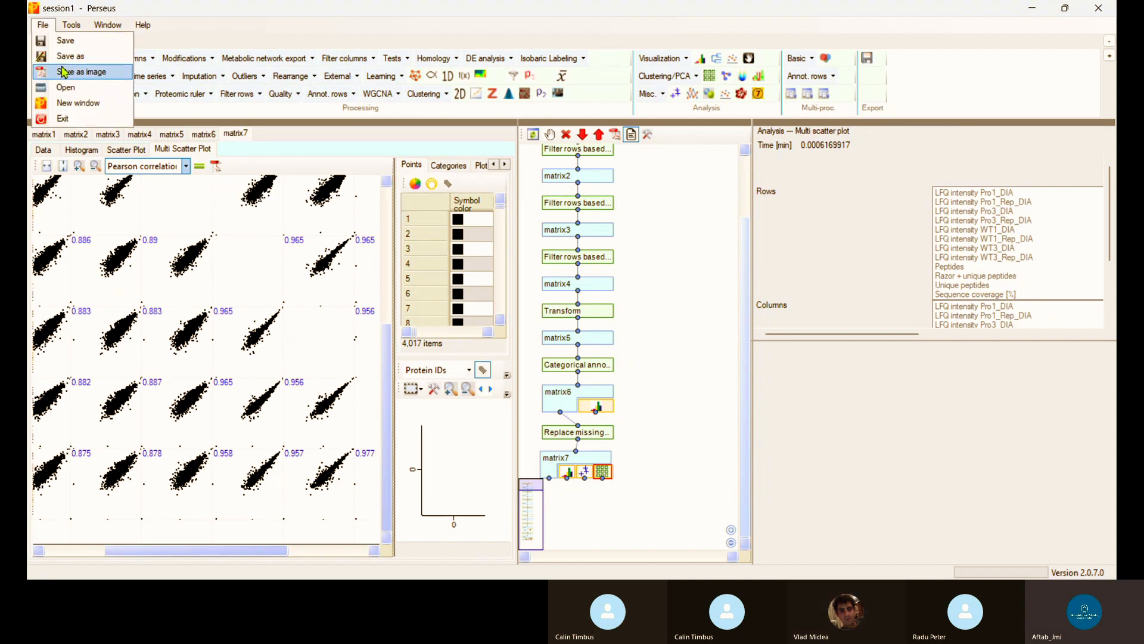
{"action": "left_click", "coordinate": [876, 336]}
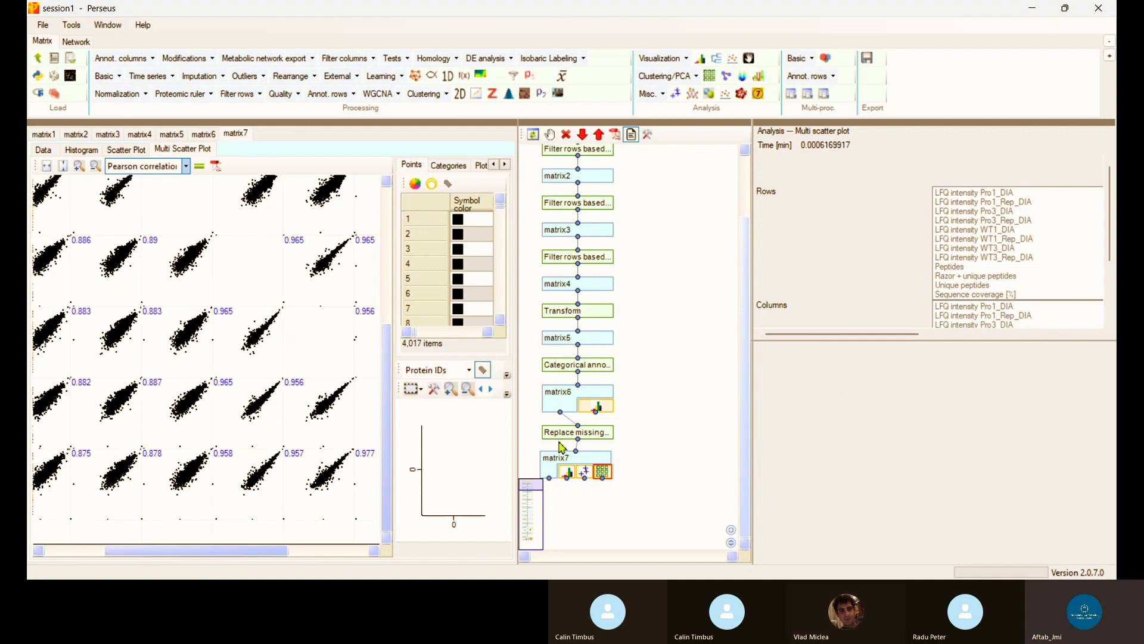
{"action": "left_click", "coordinate": [555, 461]}
{"action": "right_click", "coordinate": [271, 304]}
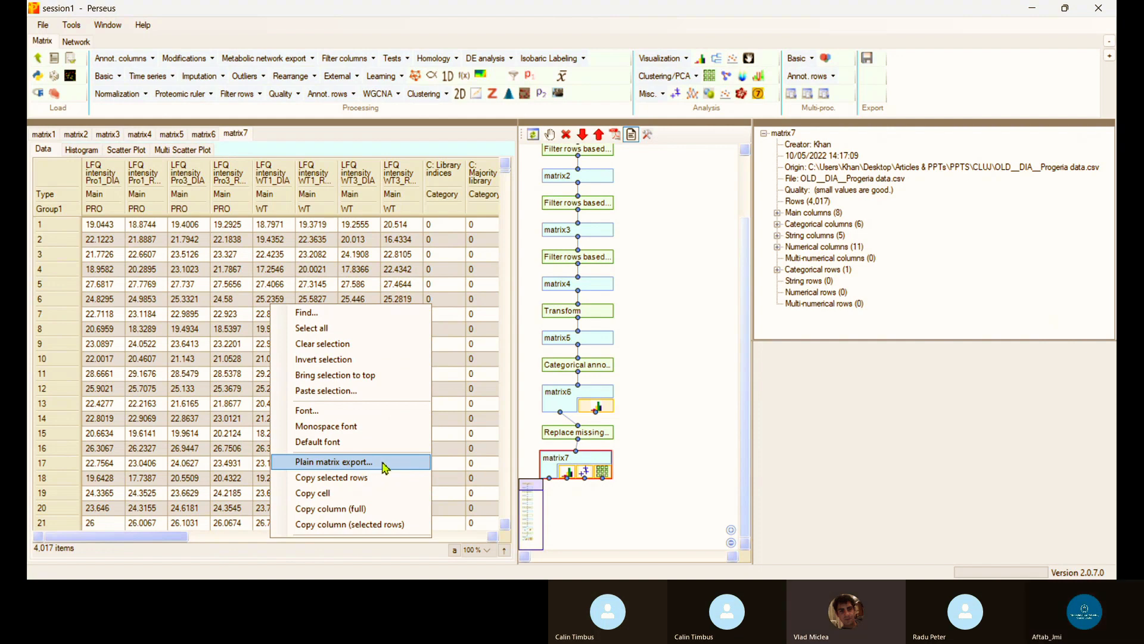
{"action": "left_click", "coordinate": [675, 362]}
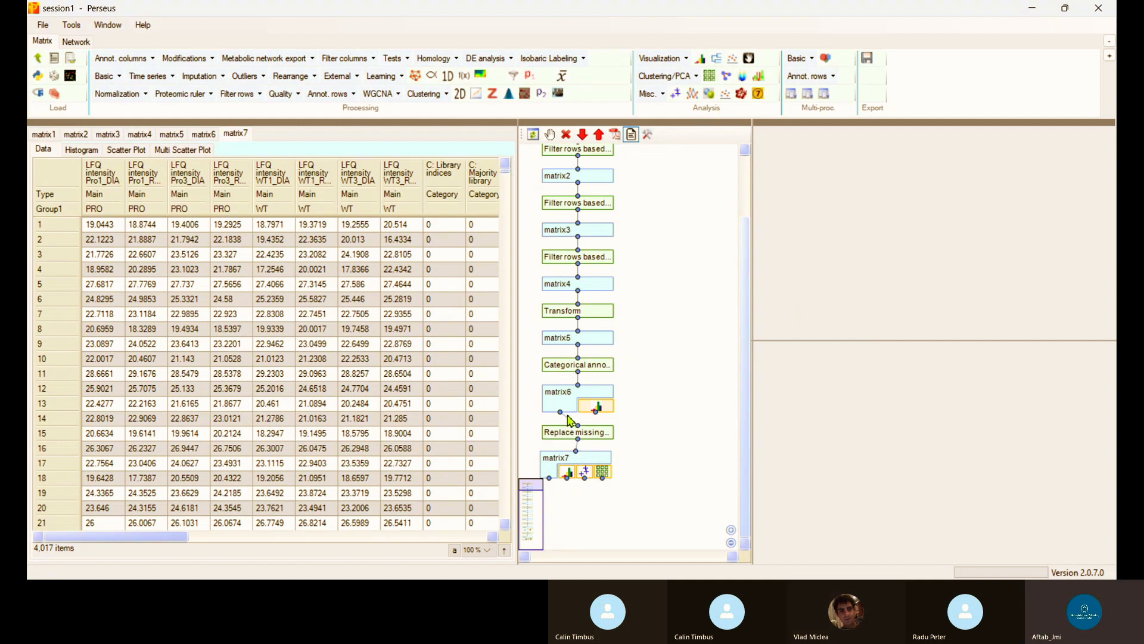
Apply a log10(x) transformation to the eight LFQ intensity columns of matrix3 as a separate workflow branch
{"action": "left_click", "coordinate": [557, 396]}
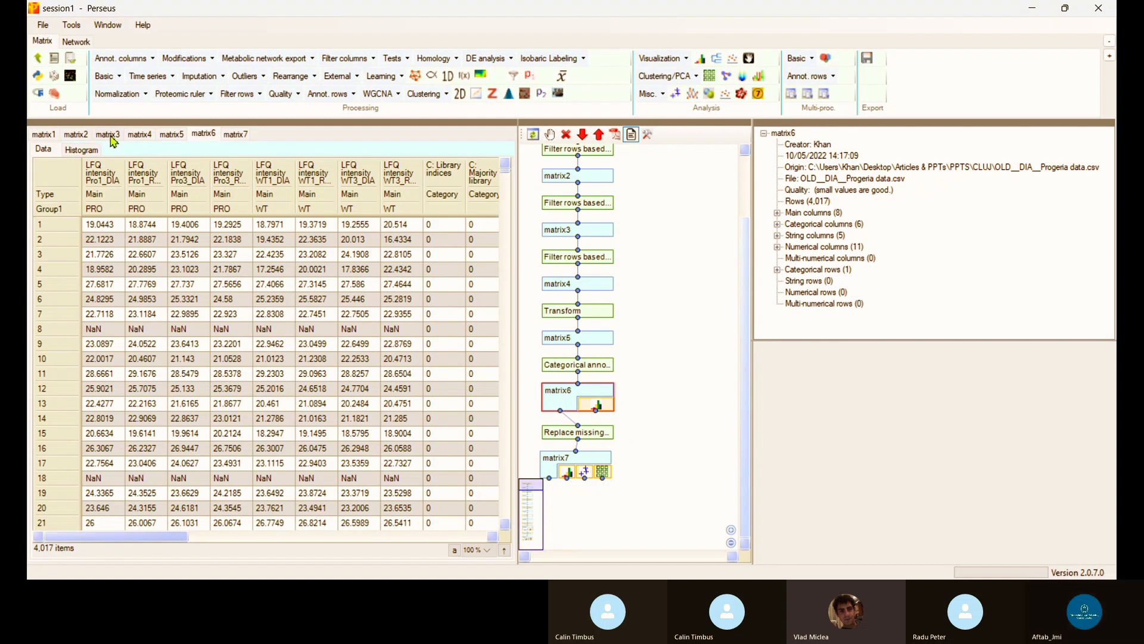
{"action": "left_click", "coordinate": [592, 233]}
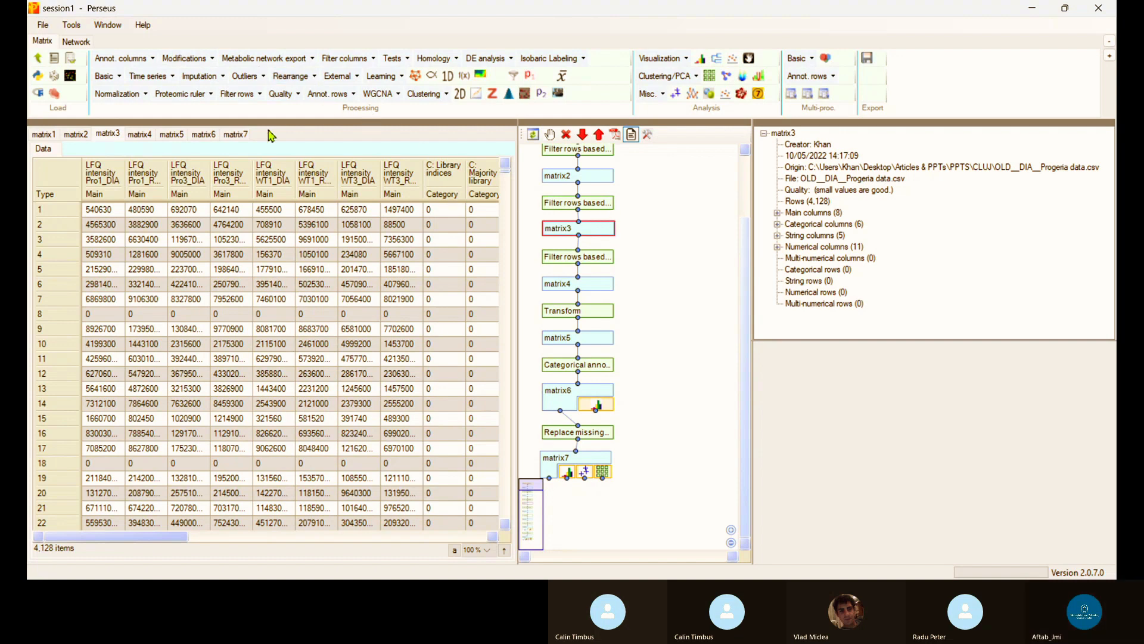
{"action": "left_click", "coordinate": [107, 77]}
{"action": "left_click", "coordinate": [122, 93]}
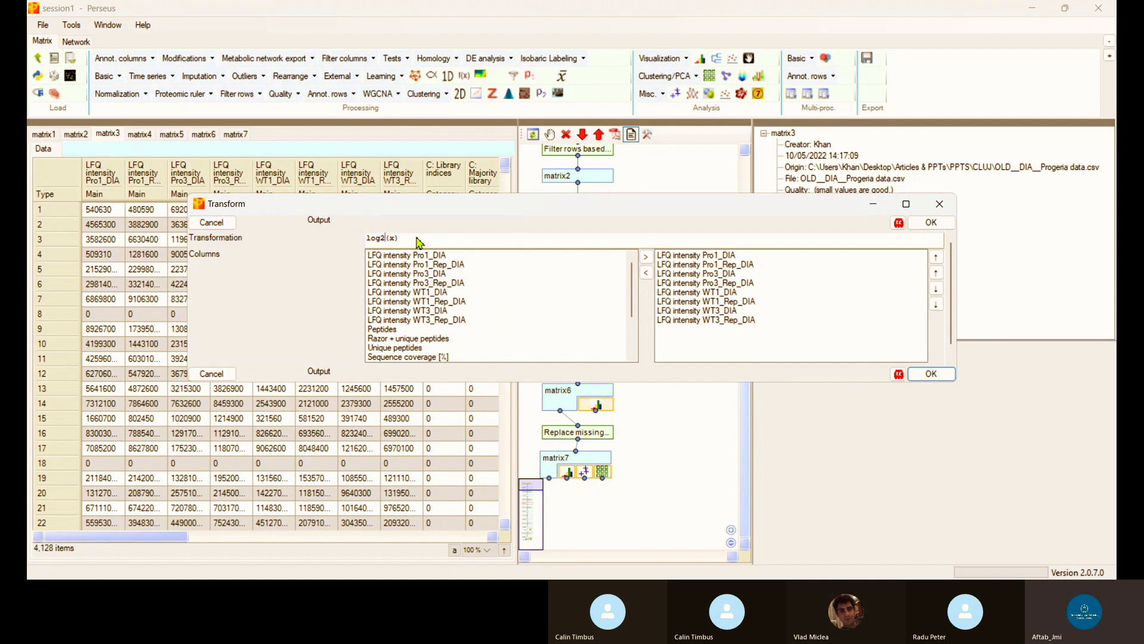
{"action": "key", "text": "BackSpace"}
{"action": "type", "text": "10"}
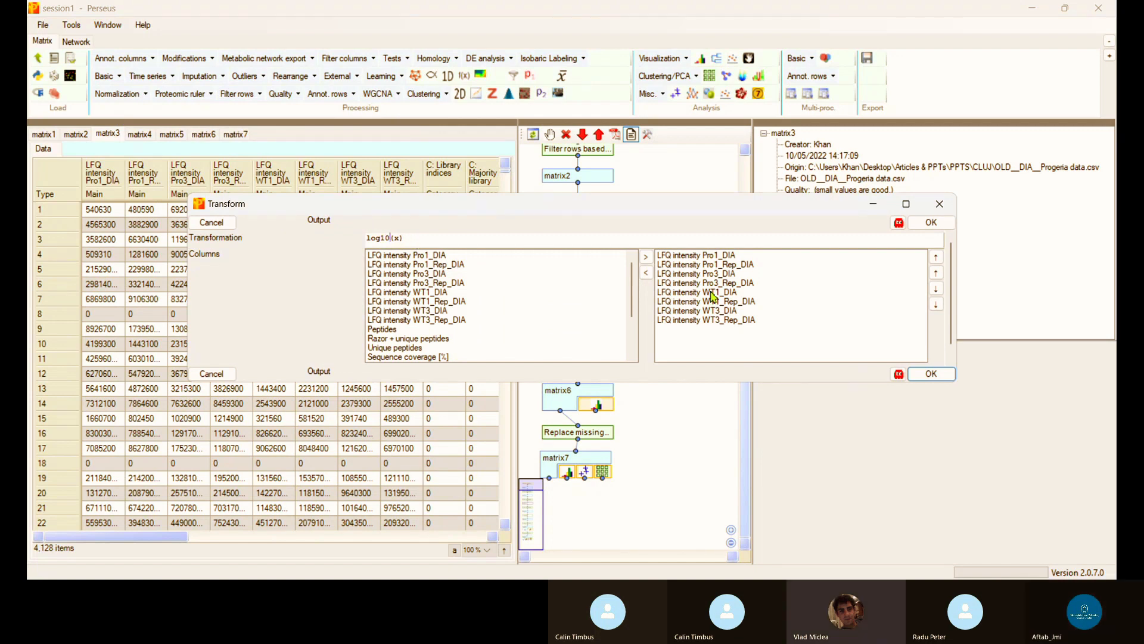
{"action": "left_click", "coordinate": [932, 374]}
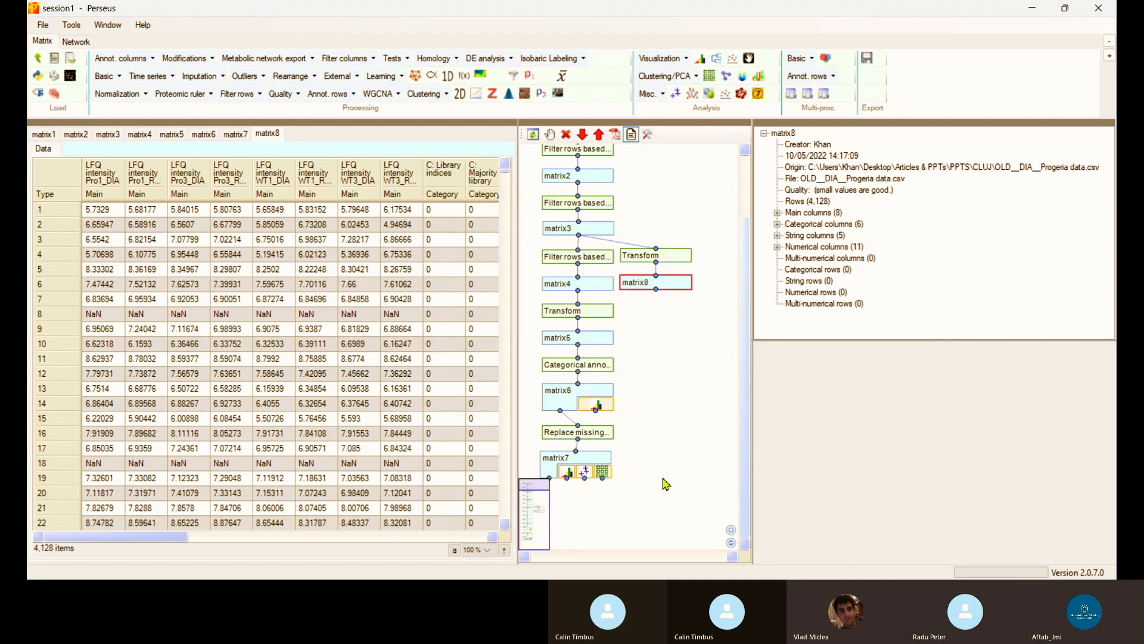
Create and display a matrix7 volcano plot of PRO versus WT using a two-sided t-test, 250 randomizations, FDR 0.05 and S0 0.1
{"action": "left_click", "coordinate": [556, 460]}
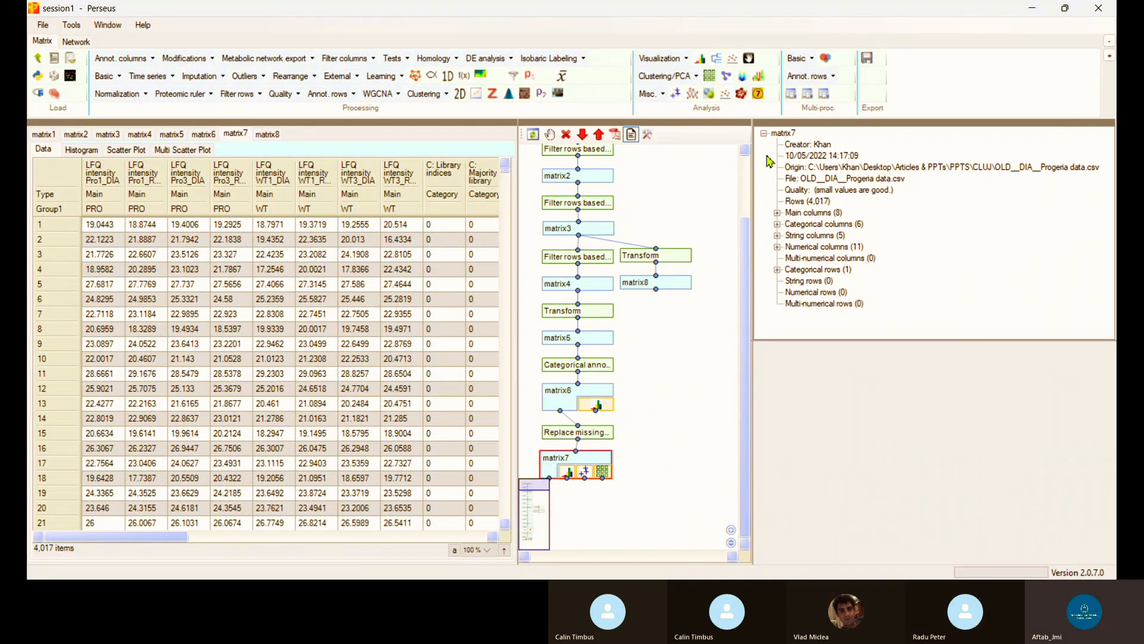
{"action": "left_click", "coordinate": [758, 77]}
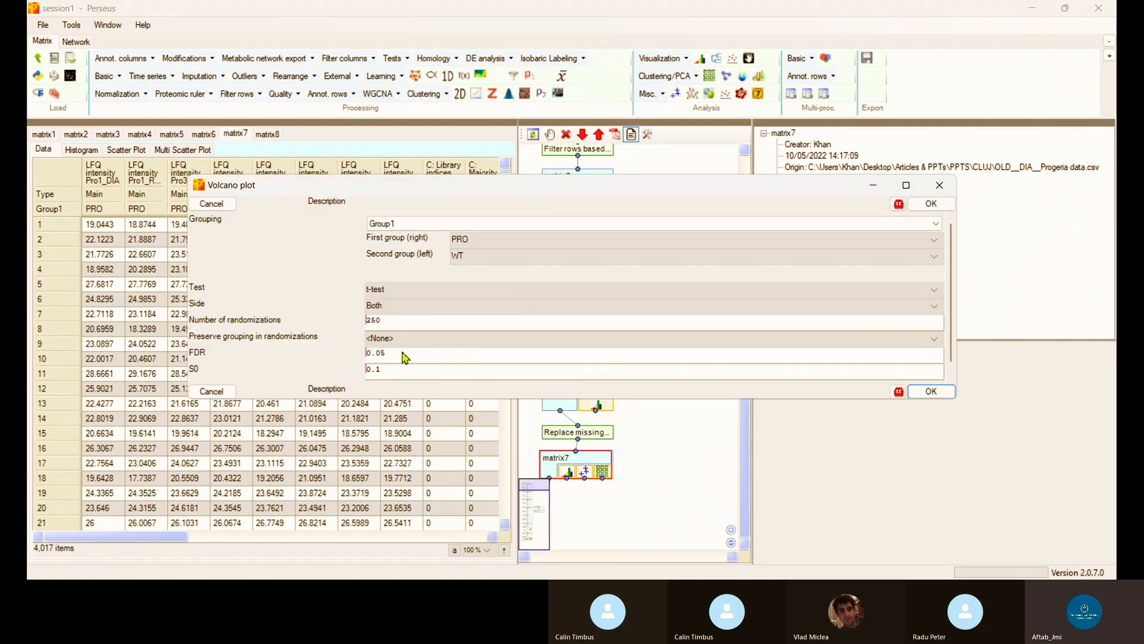
{"action": "left_click", "coordinate": [931, 391]}
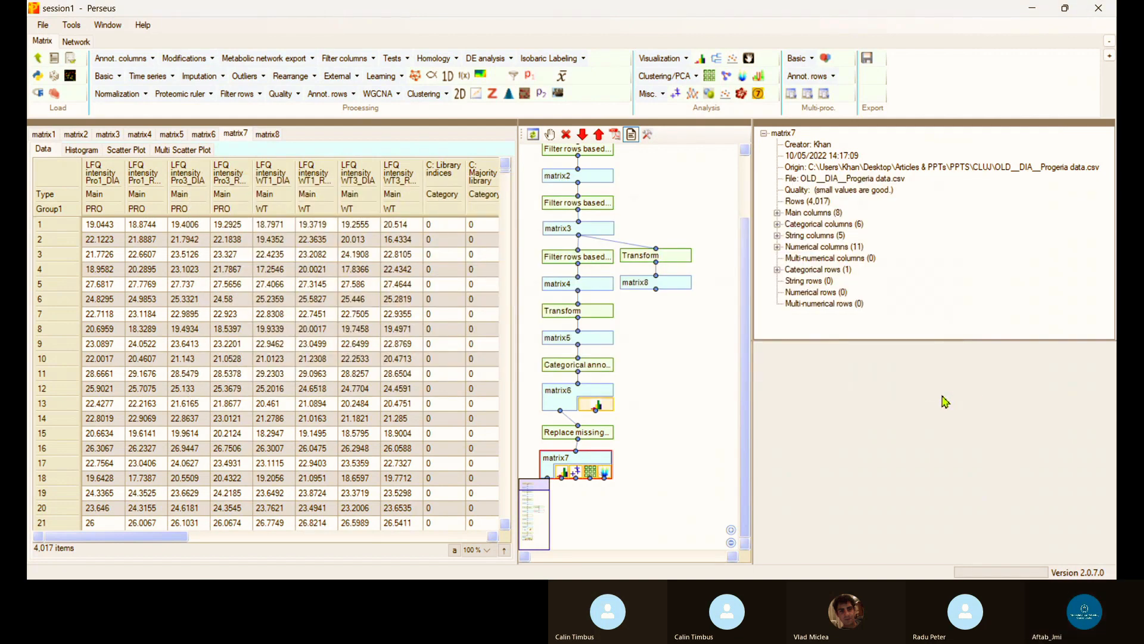
{"action": "left_click", "coordinate": [610, 474]}
{"action": "left_click_drag", "start_coordinate": [322, 401], "coordinate": [457, 400]}
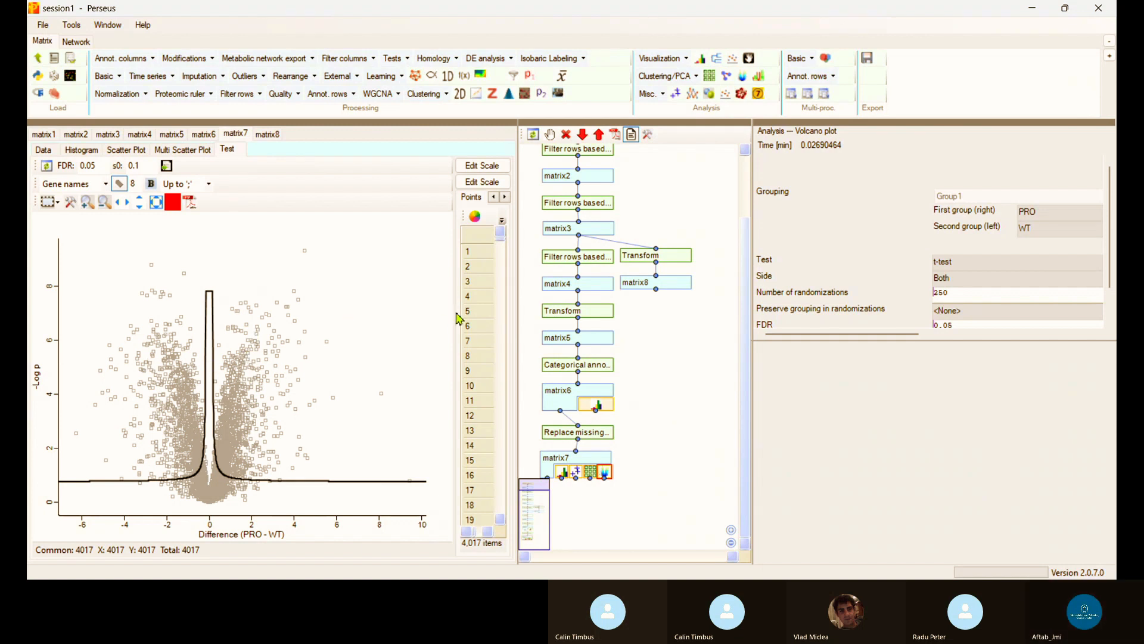
Enlarge the volcano plot's points table to show its columns and sort the rows by the Significant column, significant ones first
{"action": "left_click_drag", "start_coordinate": [457, 317], "coordinate": [384, 319]}
{"action": "left_click_drag", "start_coordinate": [522, 313], "coordinate": [713, 293]}
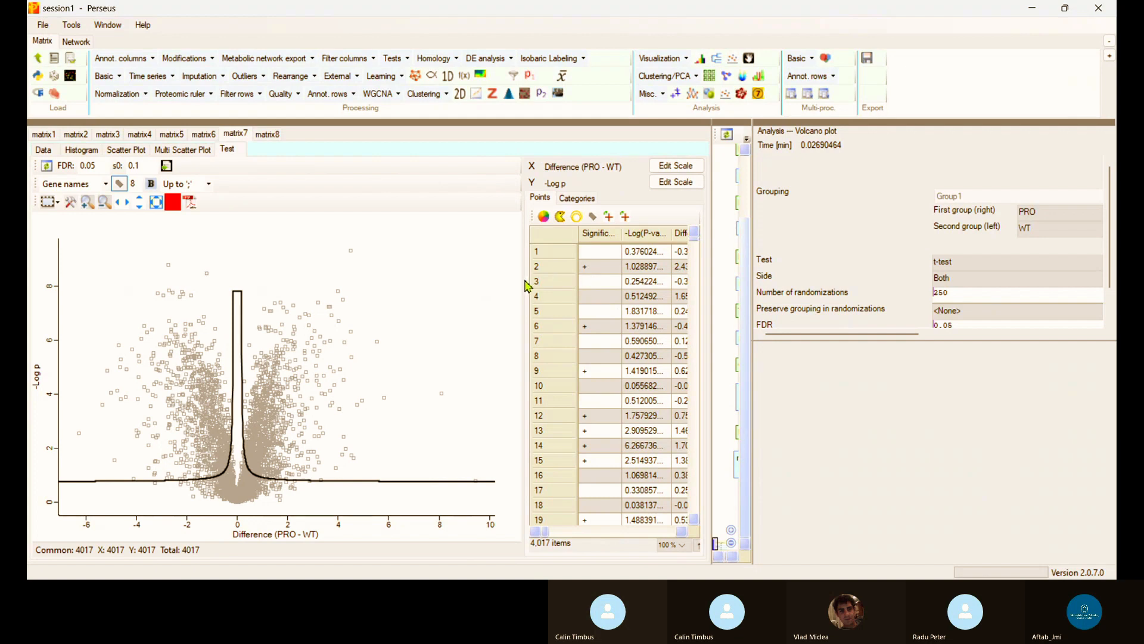
{"action": "left_click_drag", "start_coordinate": [527, 286], "coordinate": [448, 289]}
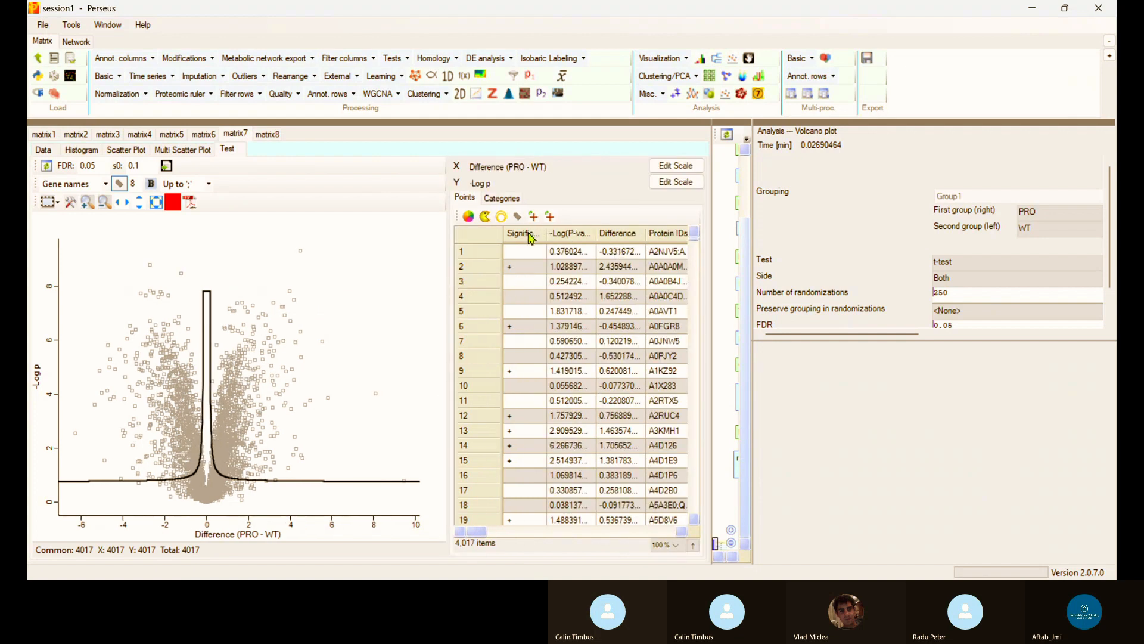
{"action": "left_click", "coordinate": [531, 234]}
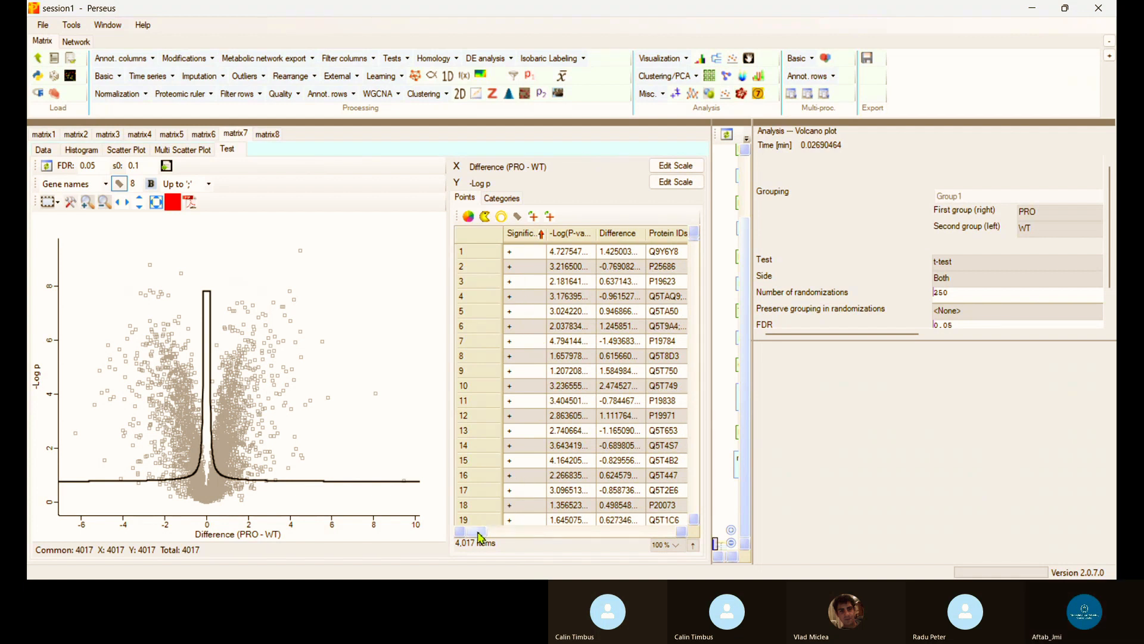
{"action": "mouse_move", "coordinate": [477, 532]}
{"action": "left_mouse_down"}
{"action": "mouse_move", "coordinate": [577, 533]}
{"action": "mouse_move", "coordinate": [471, 532]}
{"action": "left_mouse_up"}
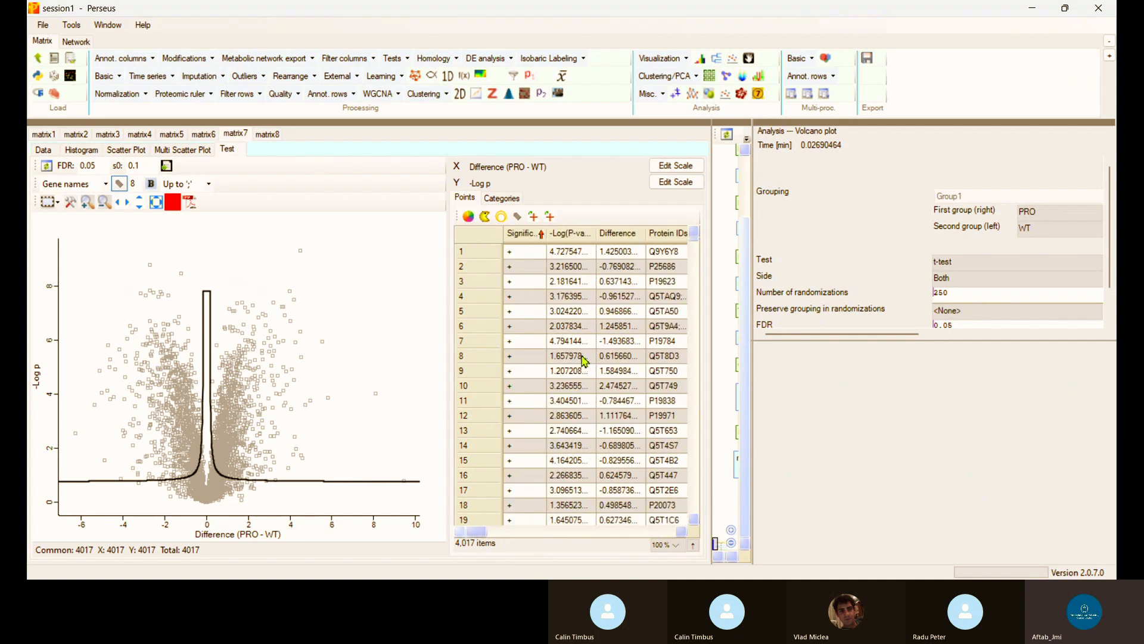
Select the volcano plot points with negative difference and -Log p above about 4, and bring the selected rows to the top of the table
{"action": "right_click", "coordinate": [584, 360]}
{"action": "left_click", "coordinate": [795, 405]}
{"action": "left_click_drag", "start_coordinate": [79, 256], "coordinate": [206, 395]}
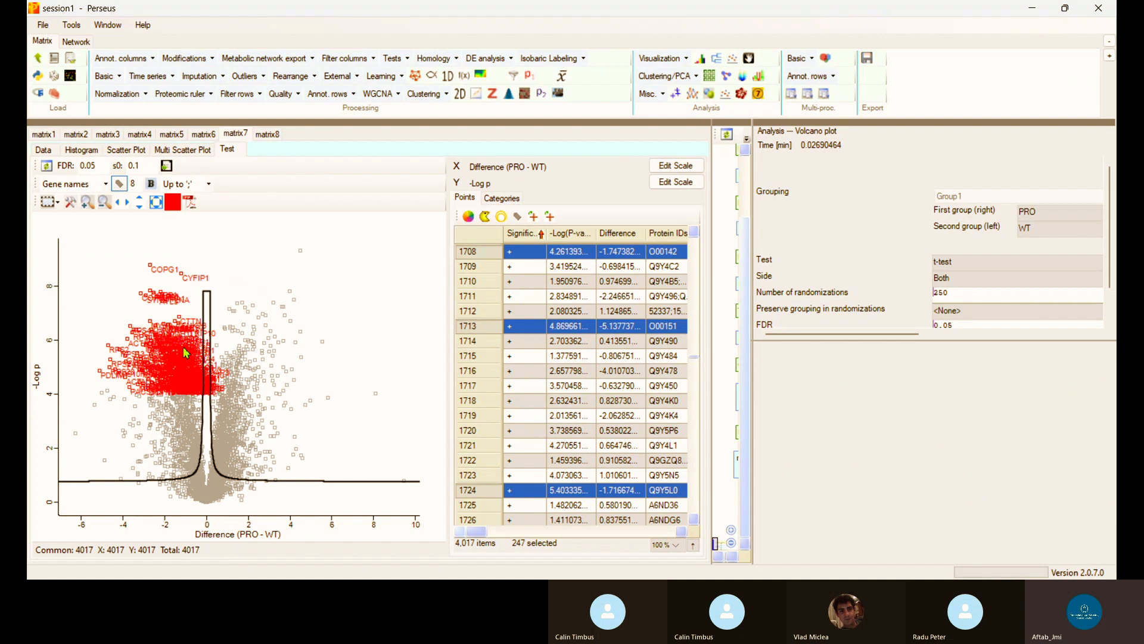
{"action": "right_click", "coordinate": [516, 245]}
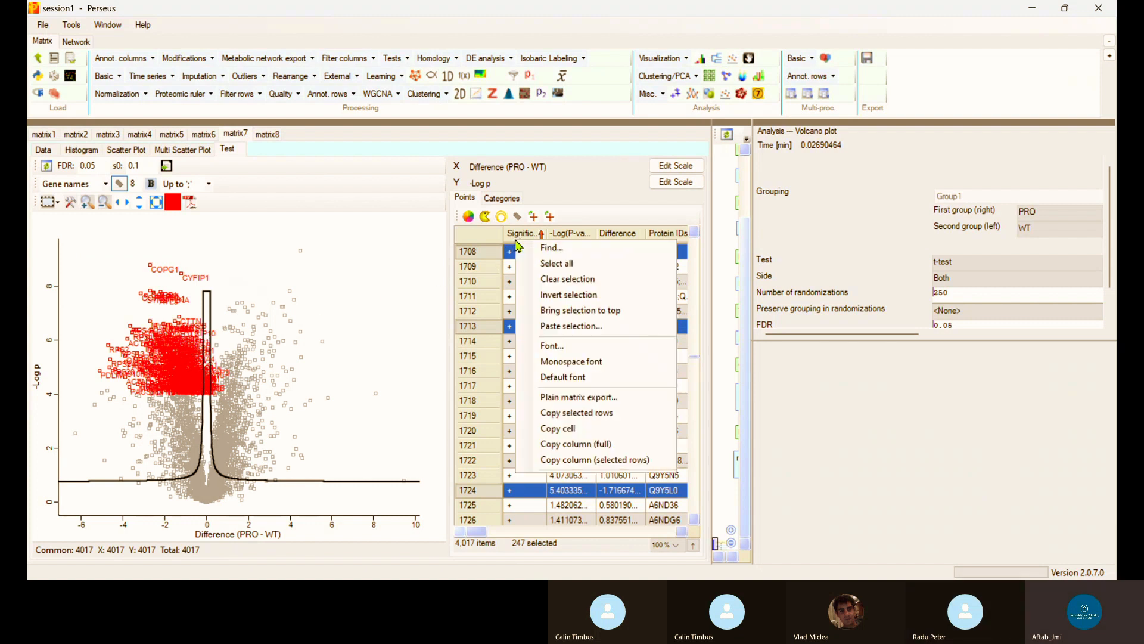
{"action": "left_click", "coordinate": [578, 310]}
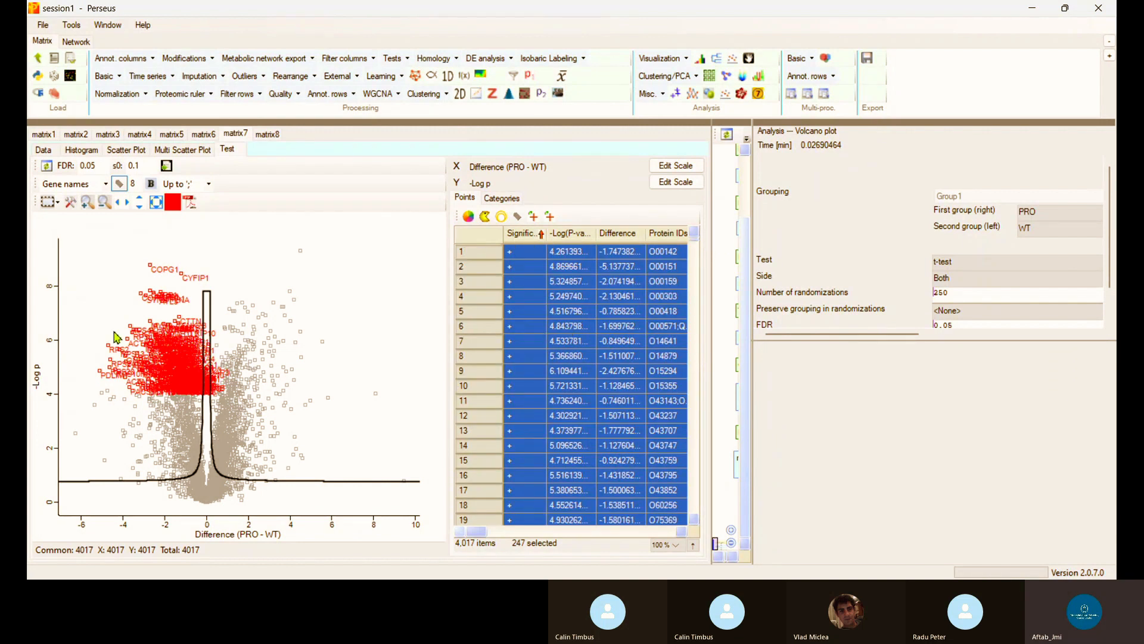
Colour the selected negative-difference points orange and clear the selection in the plot
{"action": "left_click", "coordinate": [483, 218]}
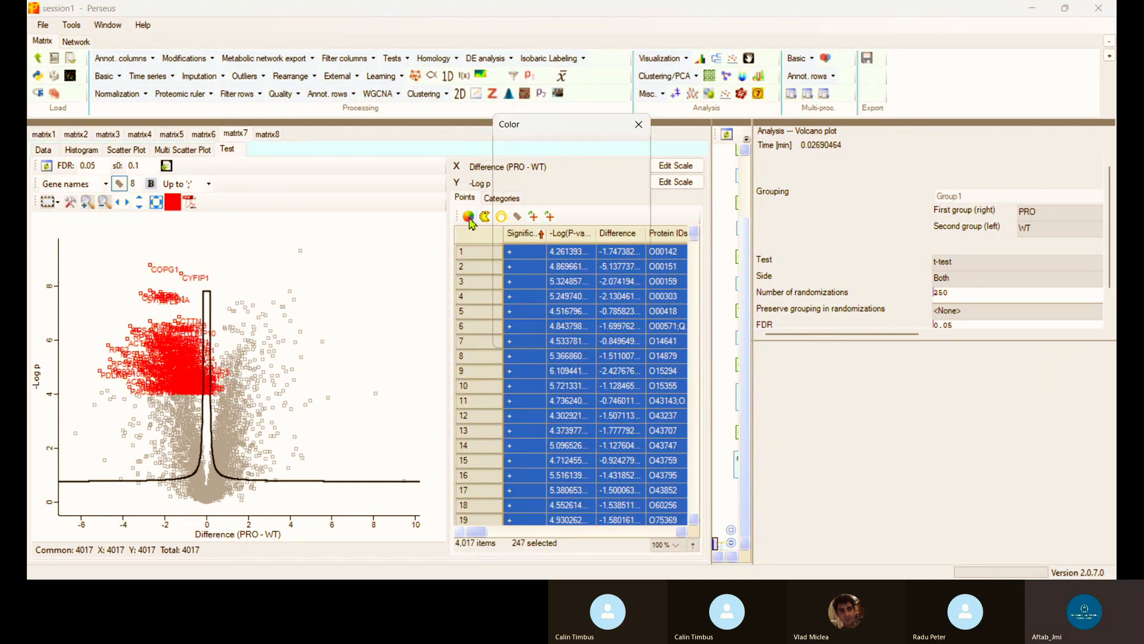
{"action": "left_click", "coordinate": [525, 206]}
{"action": "left_click", "coordinate": [519, 335]}
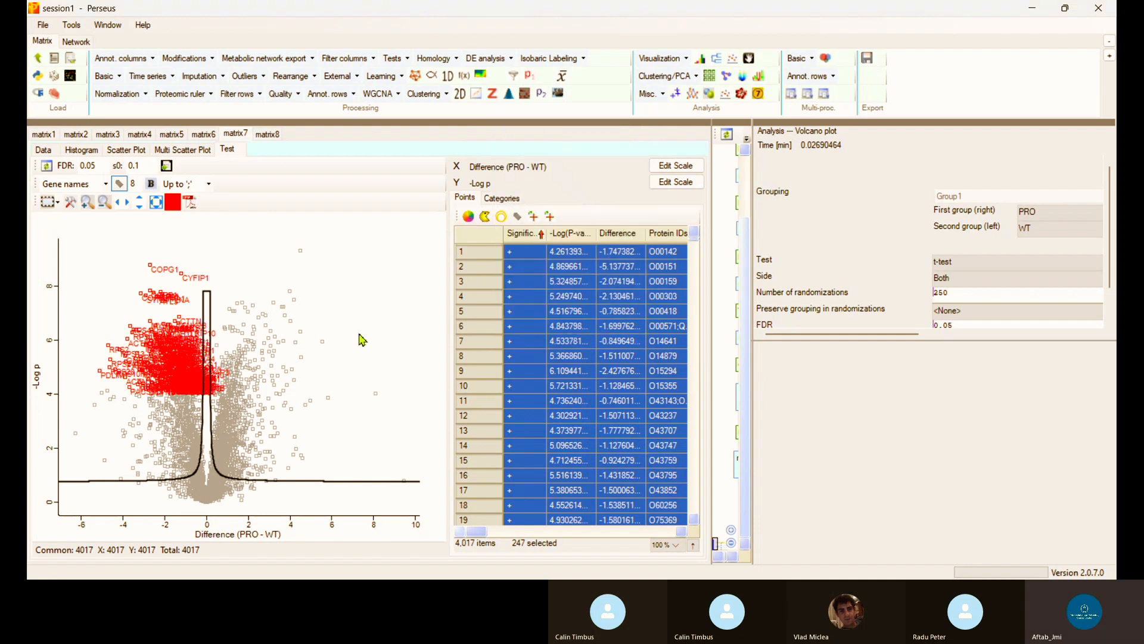
{"action": "left_click", "coordinate": [368, 344]}
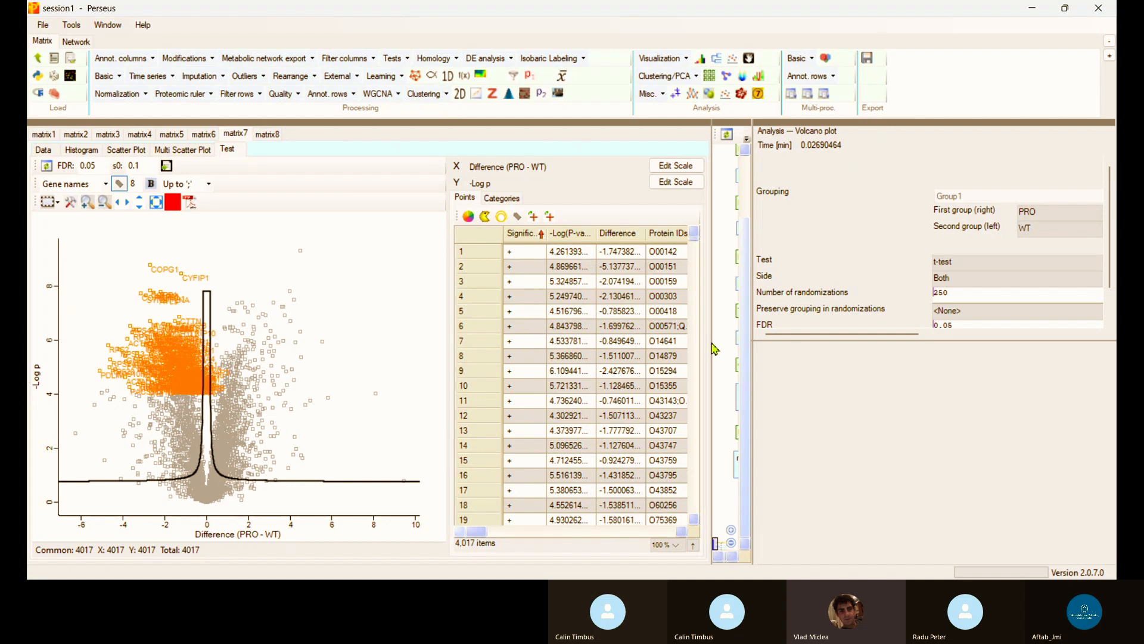
Review the available methods for replacing missing values with ImputeLCMD, and close its settings without applying them
{"action": "left_click_drag", "start_coordinate": [713, 348], "coordinate": [395, 327]}
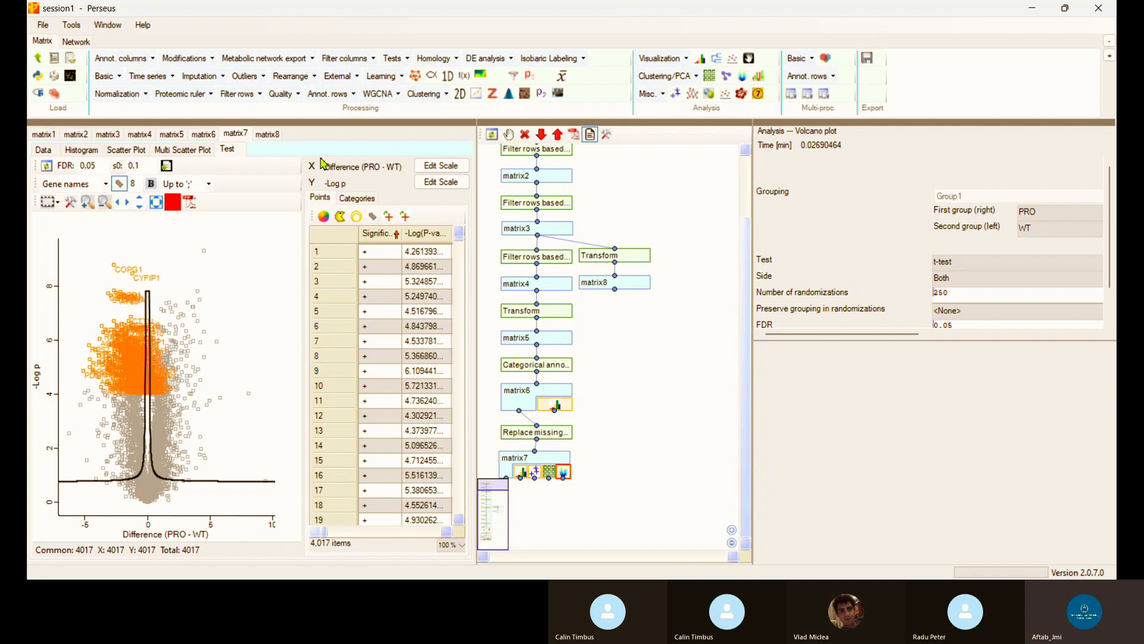
{"action": "left_click", "coordinate": [202, 76]}
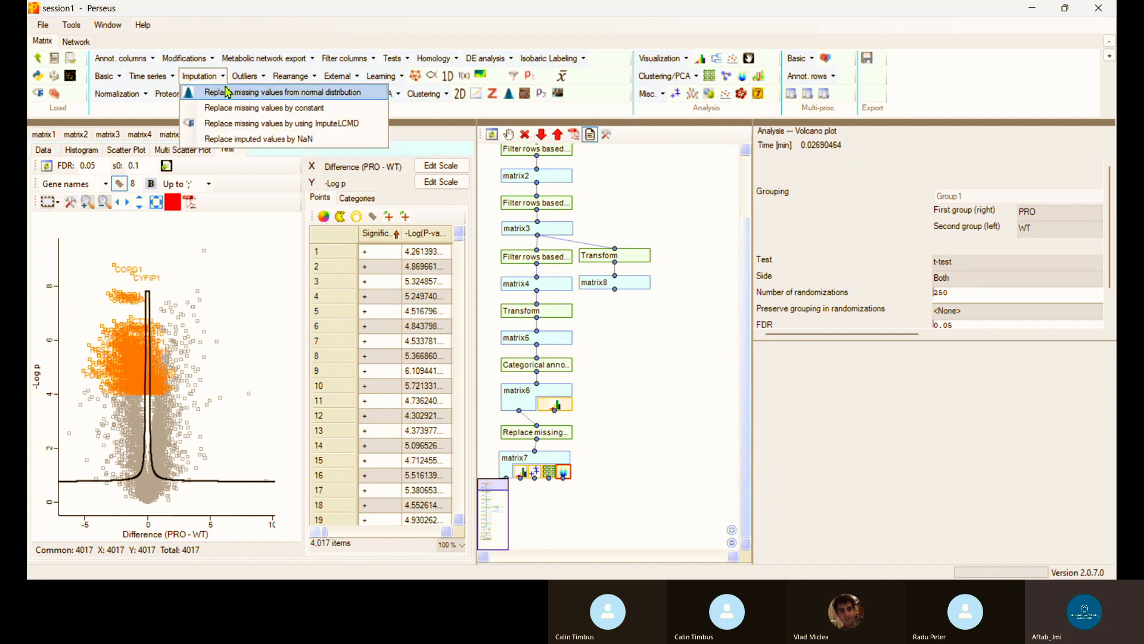
{"action": "left_click", "coordinate": [253, 123]}
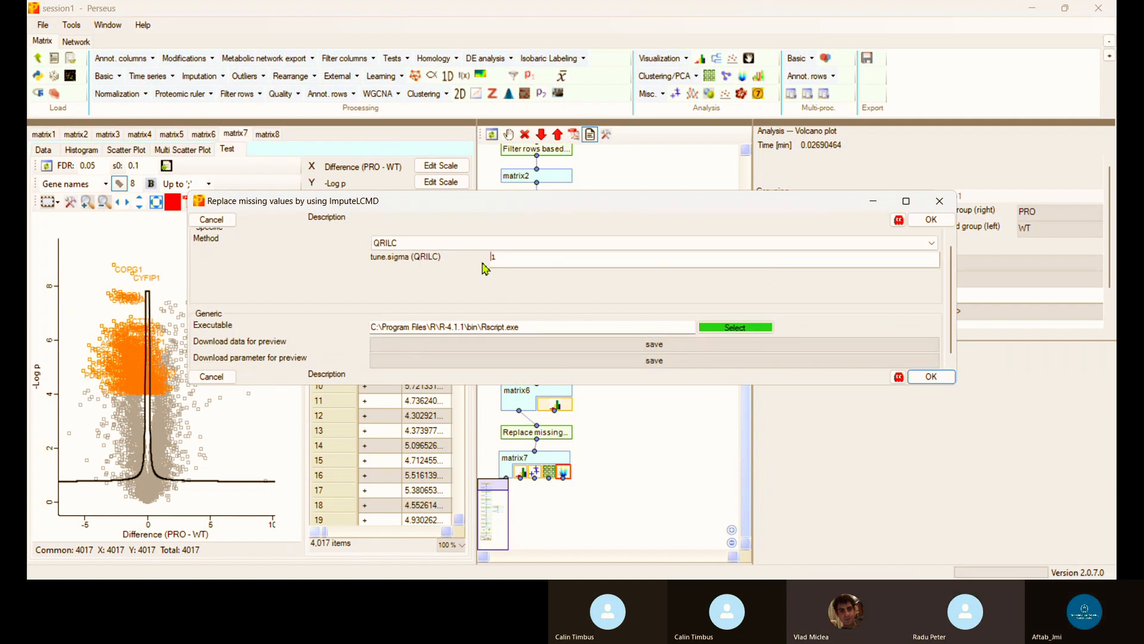
{"action": "left_click", "coordinate": [393, 244]}
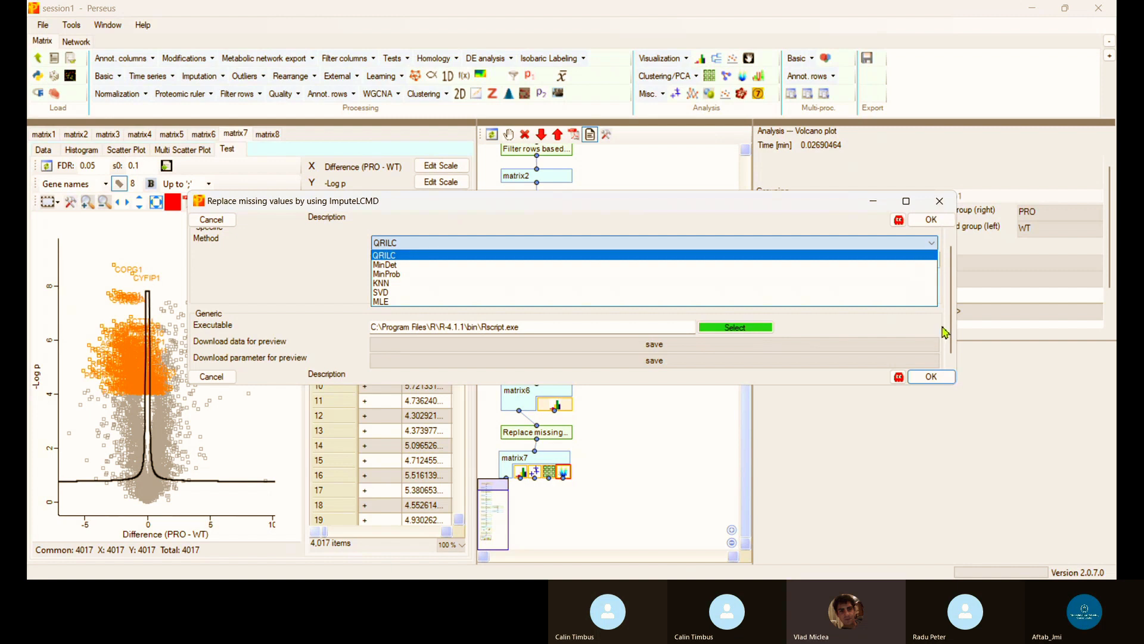
{"action": "left_click", "coordinate": [943, 204]}
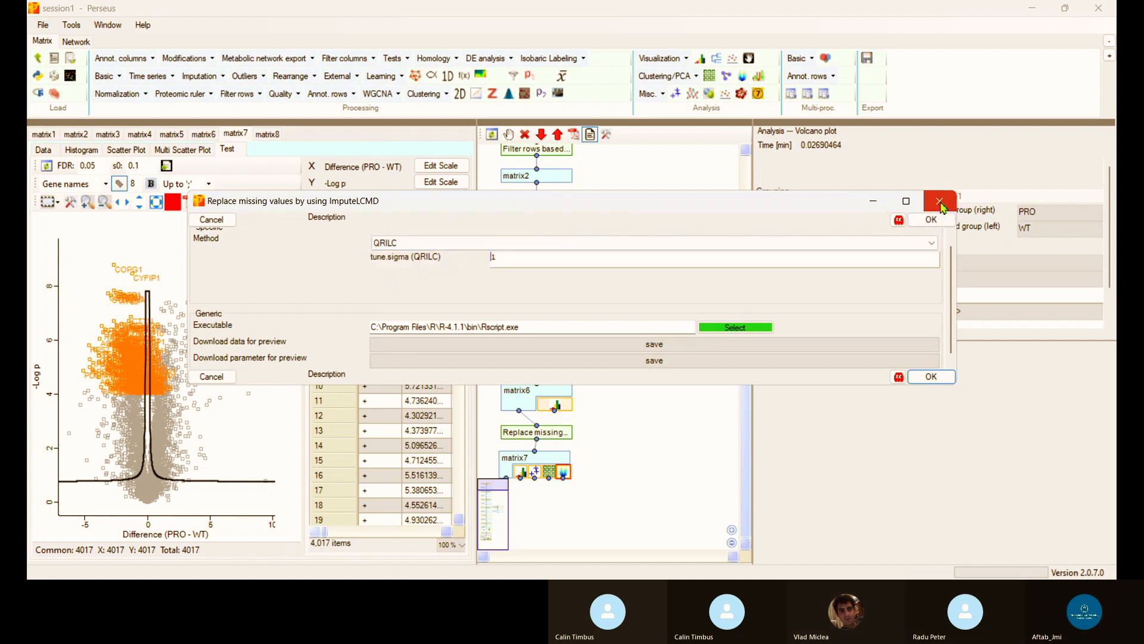
{"action": "left_click", "coordinate": [941, 202]}
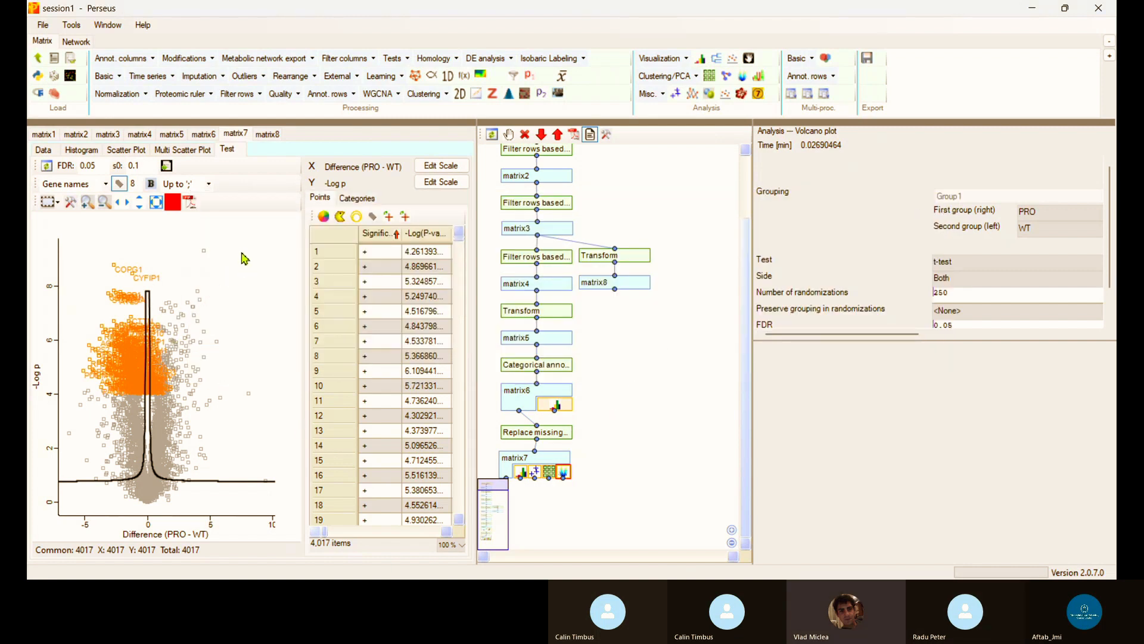
Select the volcano plot points with high positive difference and -Log p above about 4, and resize the plot, table and workflow areas
{"action": "left_click_drag", "start_coordinate": [177, 274], "coordinate": [262, 394]}
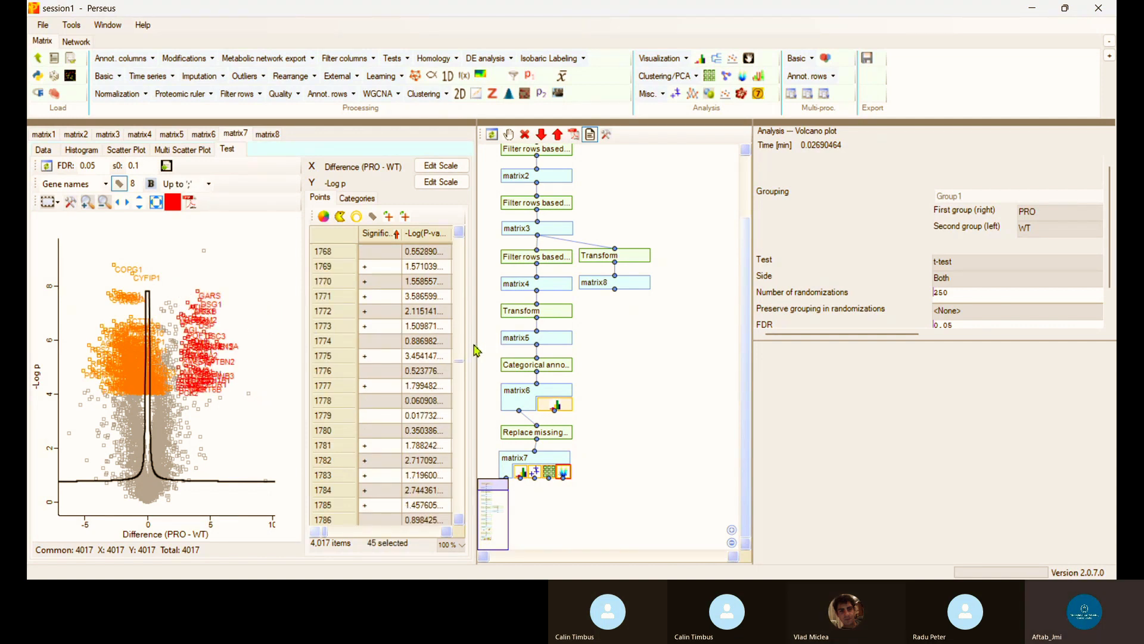
{"action": "left_click_drag", "start_coordinate": [478, 344], "coordinate": [590, 345]}
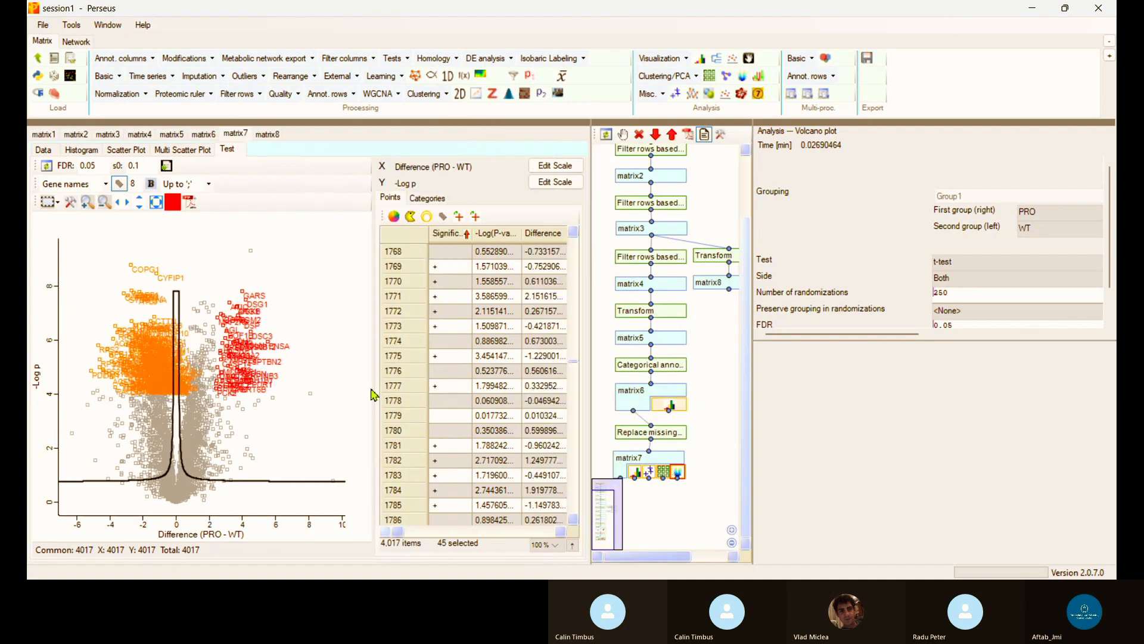
{"action": "left_click_drag", "start_coordinate": [374, 388], "coordinate": [338, 388]}
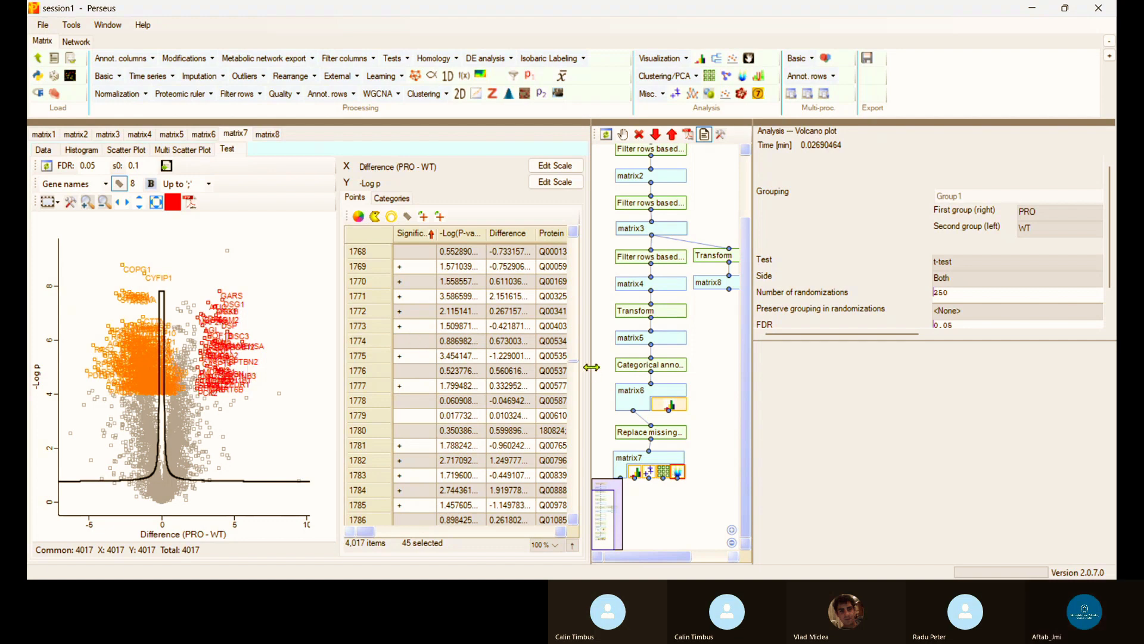
{"action": "left_click_drag", "start_coordinate": [591, 367], "coordinate": [404, 367]}
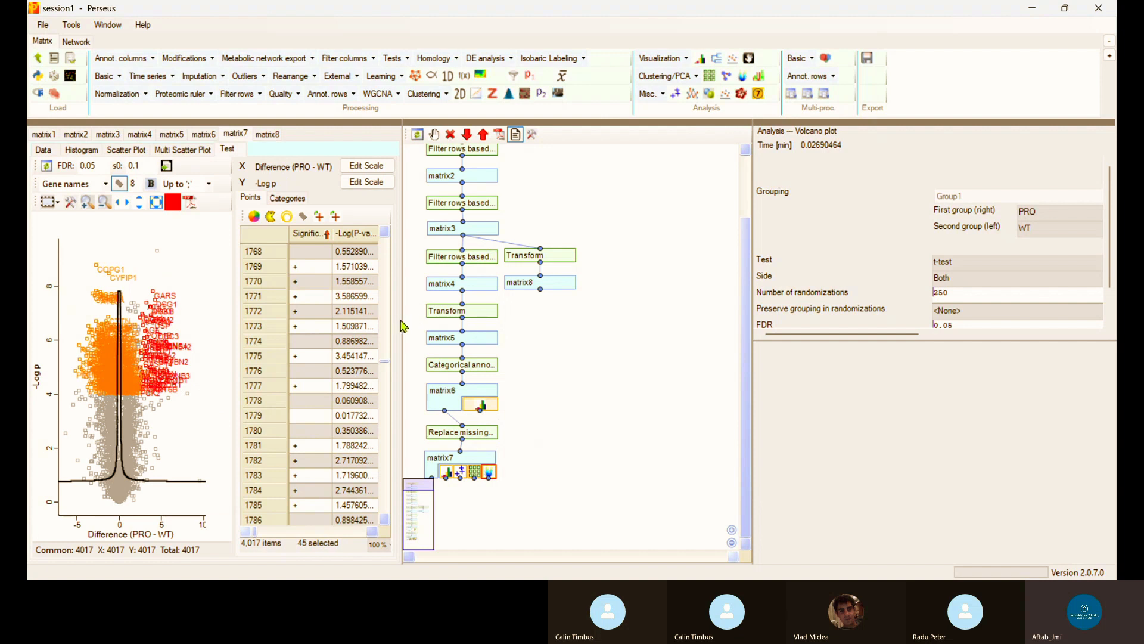
{"action": "left_click_drag", "start_coordinate": [405, 326], "coordinate": [479, 323]}
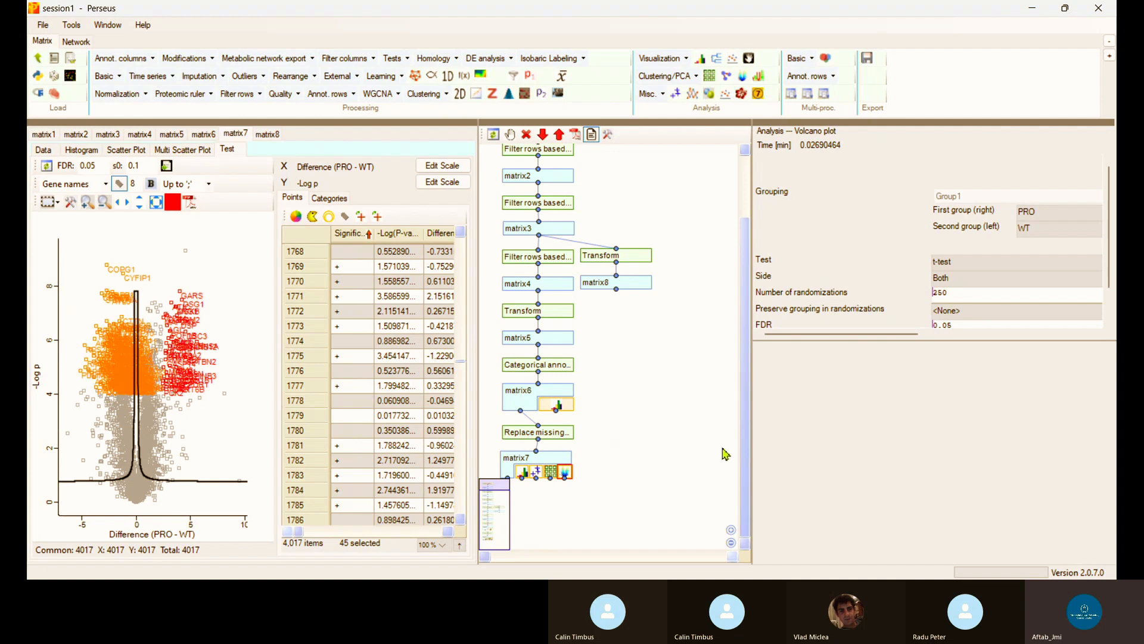
Show the matrix7 data table and examine the PRO and WT LFQ intensities in rows 1 and 3
{"action": "left_click", "coordinate": [562, 456]}
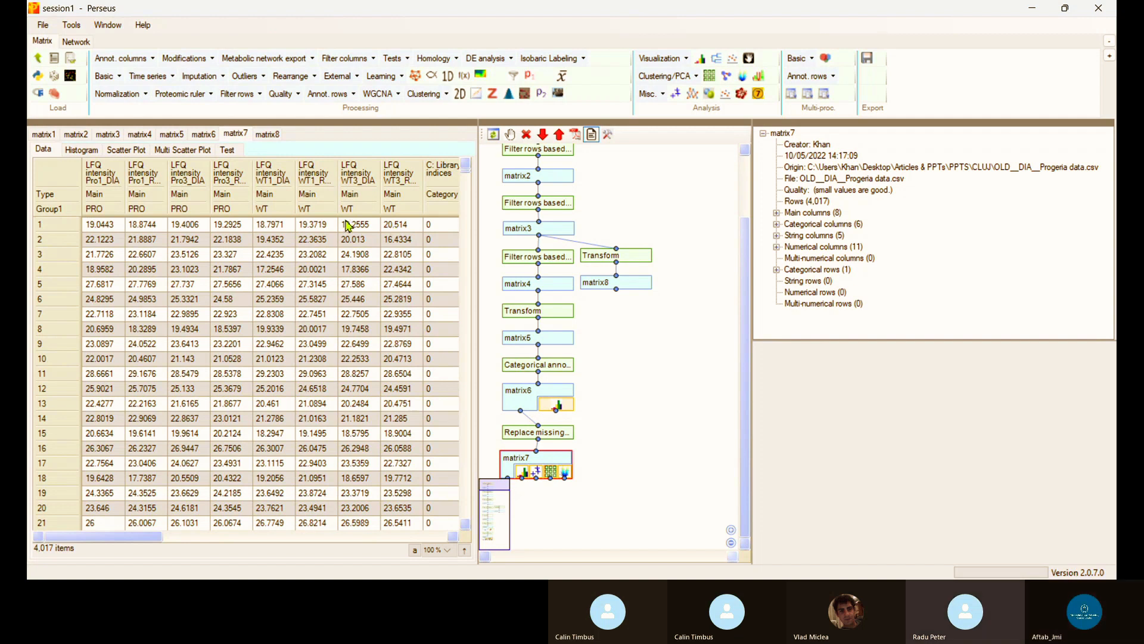
{"action": "left_click", "coordinate": [96, 226]}
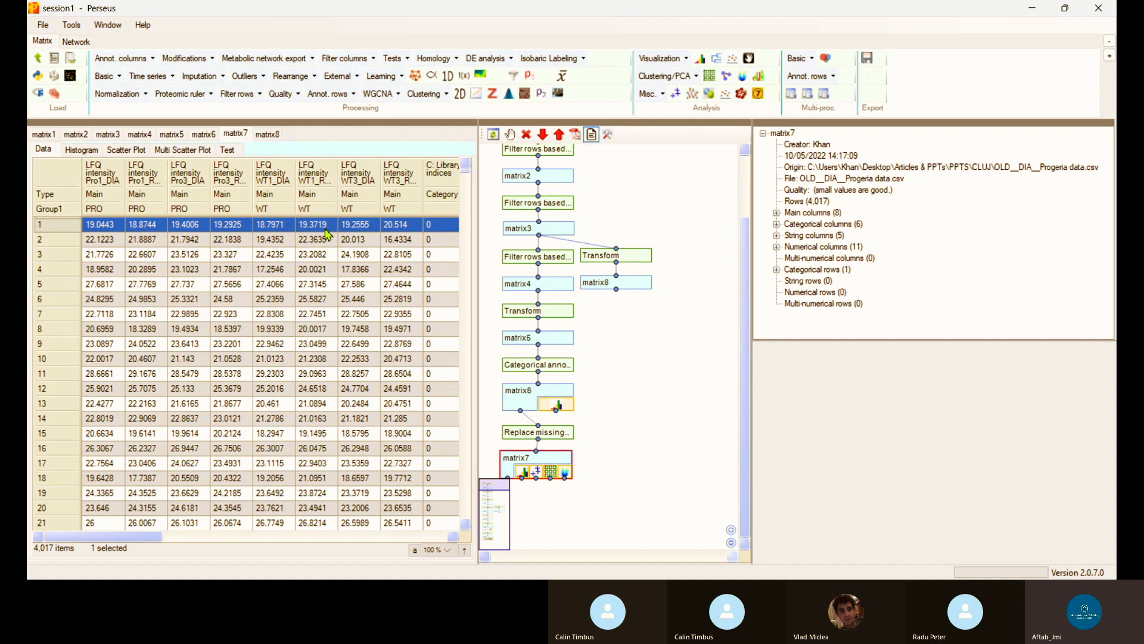
{"action": "left_click", "coordinate": [337, 254]}
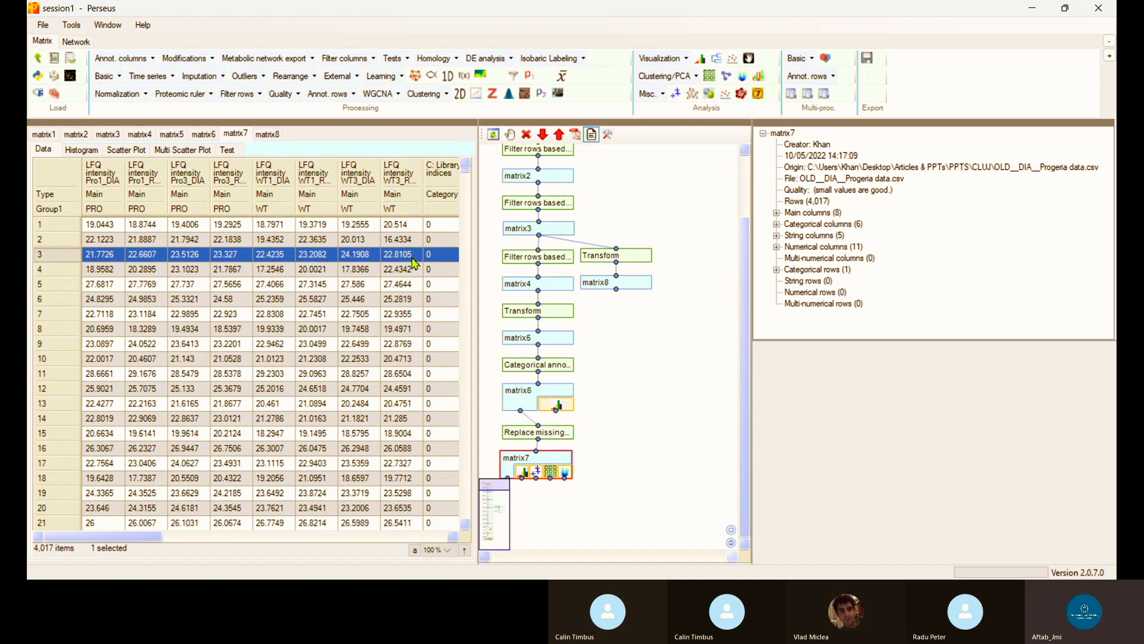
Start a valid-values row filter on matrix7 with a minimum of 70 percent, keeping the data table in view for comparison
{"action": "left_click", "coordinate": [252, 95]}
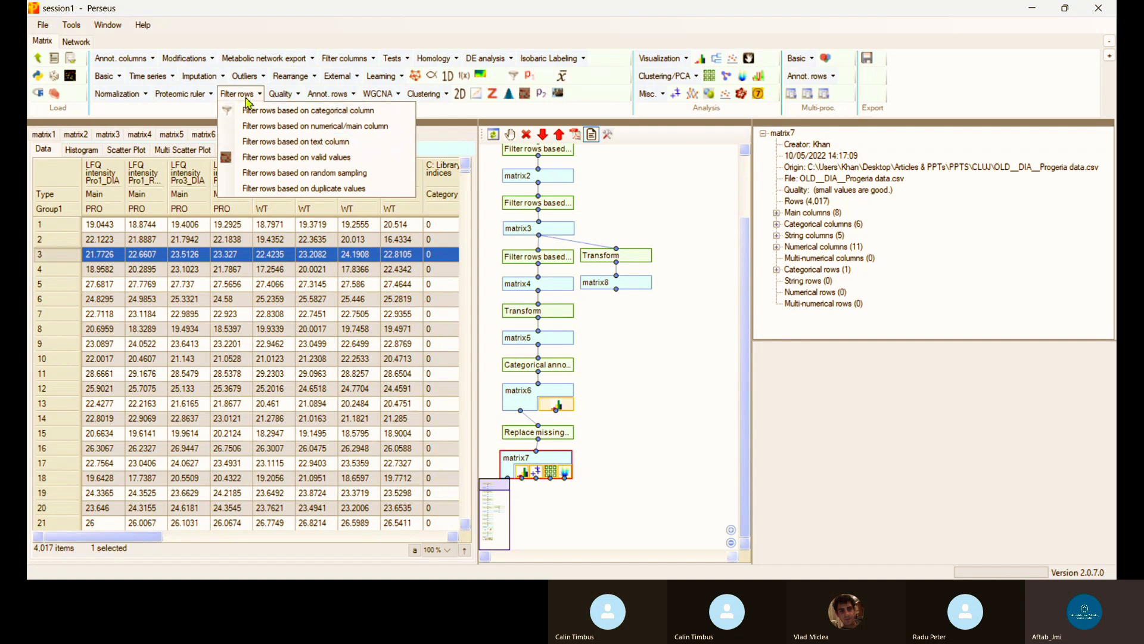
{"action": "left_click", "coordinate": [311, 166]}
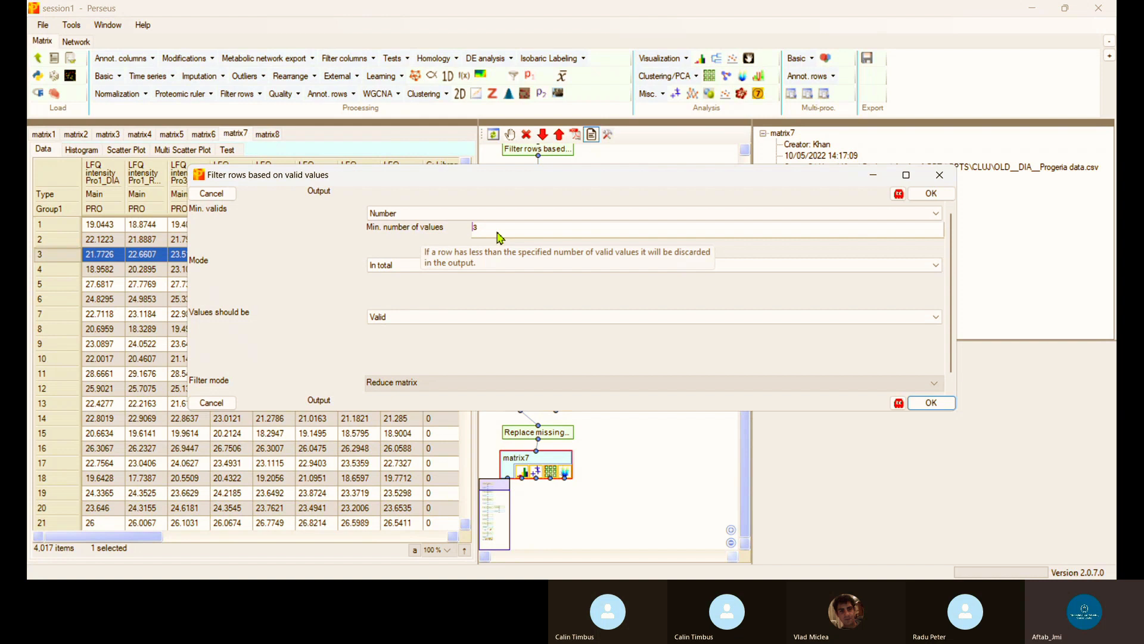
{"action": "left_click", "coordinate": [410, 214]}
{"action": "left_click", "coordinate": [403, 235]}
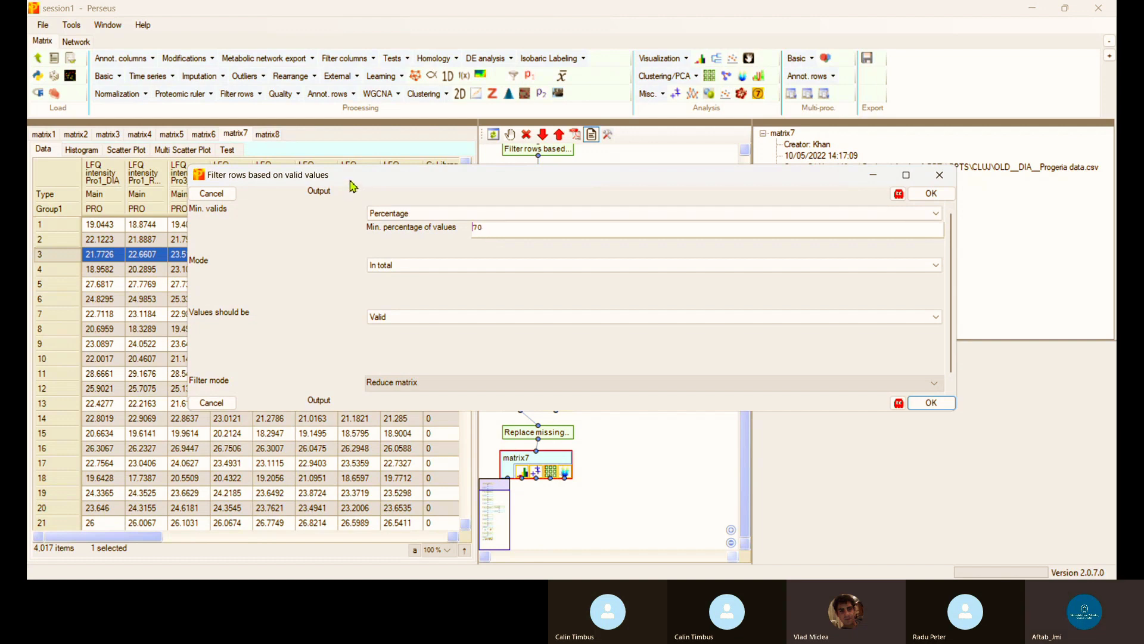
{"action": "left_click_drag", "start_coordinate": [353, 186], "coordinate": [655, 241]}
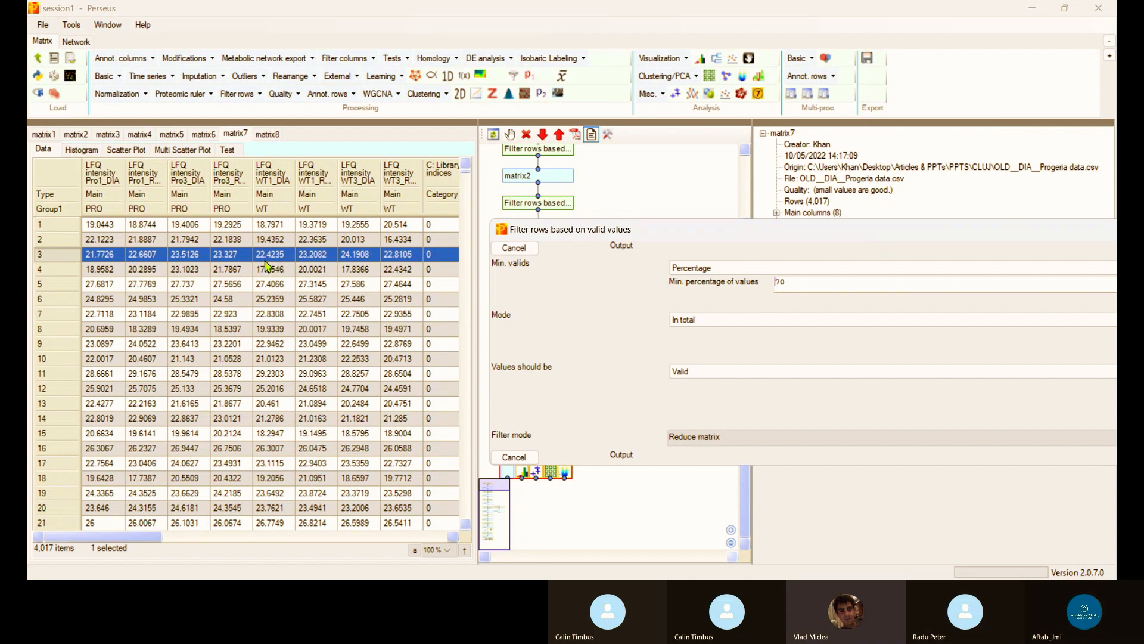
{"action": "left_click_drag", "start_coordinate": [554, 230], "coordinate": [544, 220]}
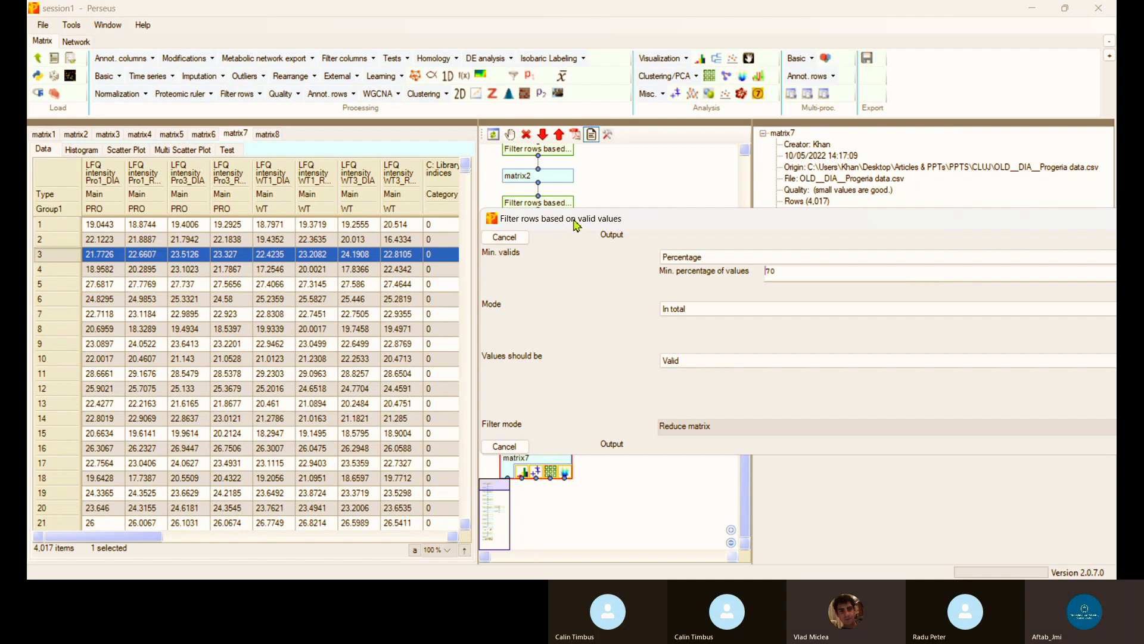
{"action": "double_click", "coordinate": [575, 224]}
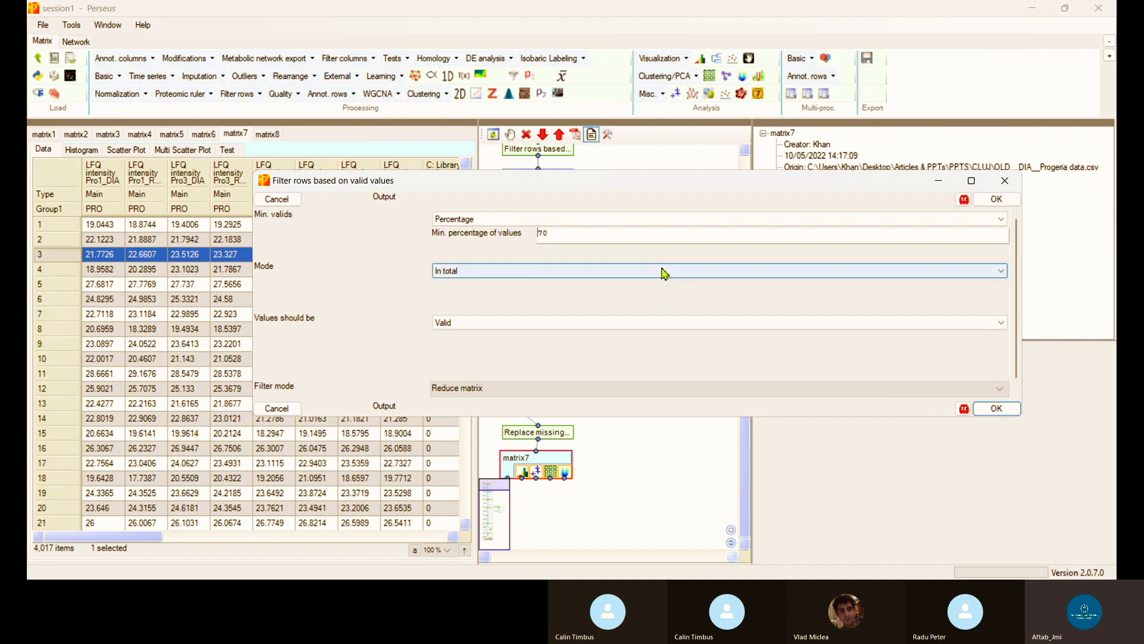
{"action": "left_click_drag", "start_coordinate": [549, 187], "coordinate": [553, 190]}
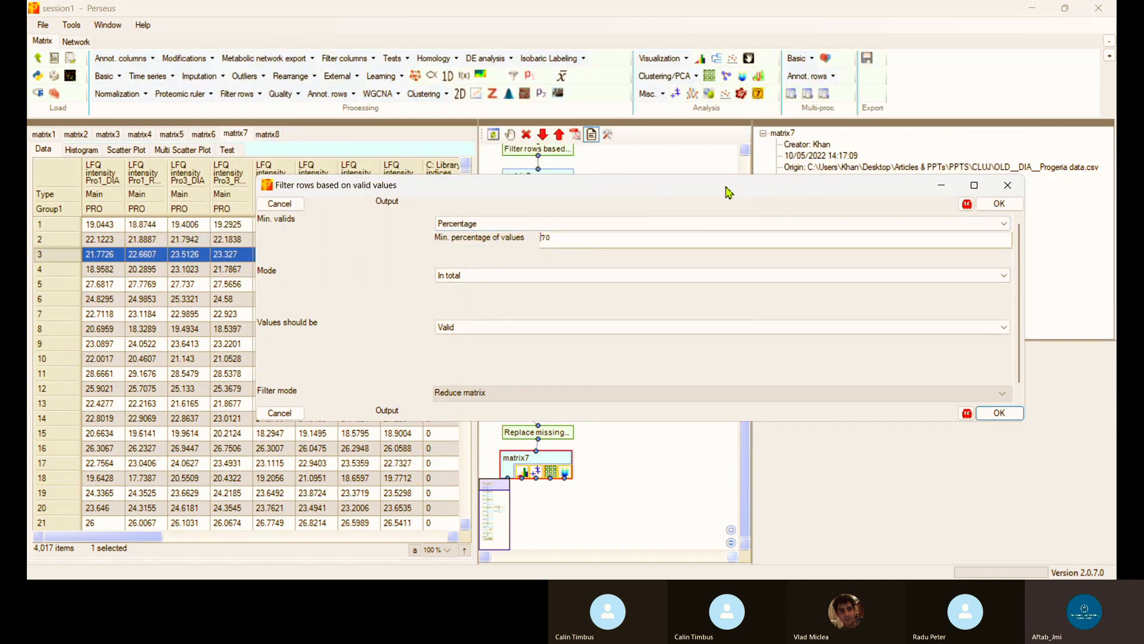
{"action": "left_click_drag", "start_coordinate": [726, 191], "coordinate": [695, 236]}
Set the valid-values filter to require the percentage in each group of Group1, and close it without applying
{"action": "left_click", "coordinate": [419, 325]}
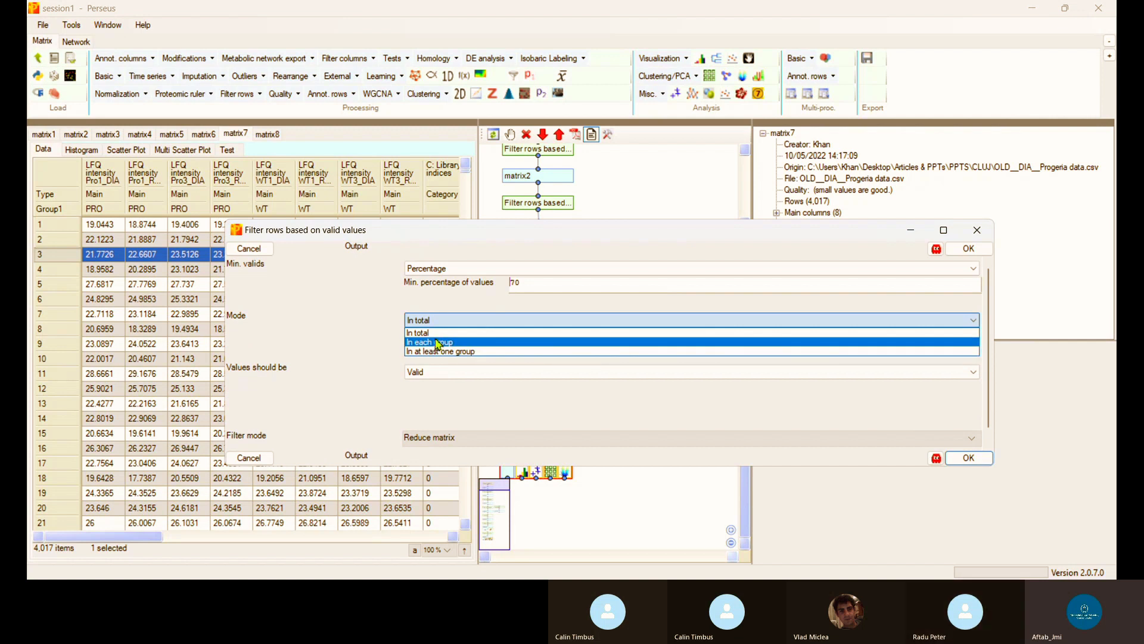
{"action": "left_click", "coordinate": [438, 342]}
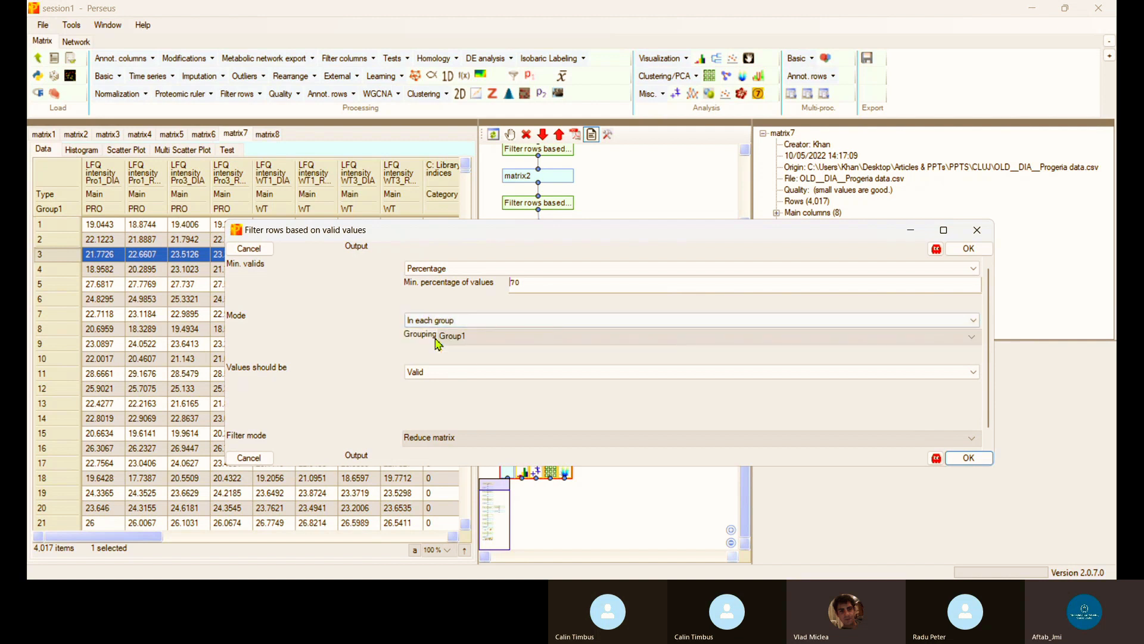
{"action": "left_click_drag", "start_coordinate": [542, 282], "coordinate": [502, 289]}
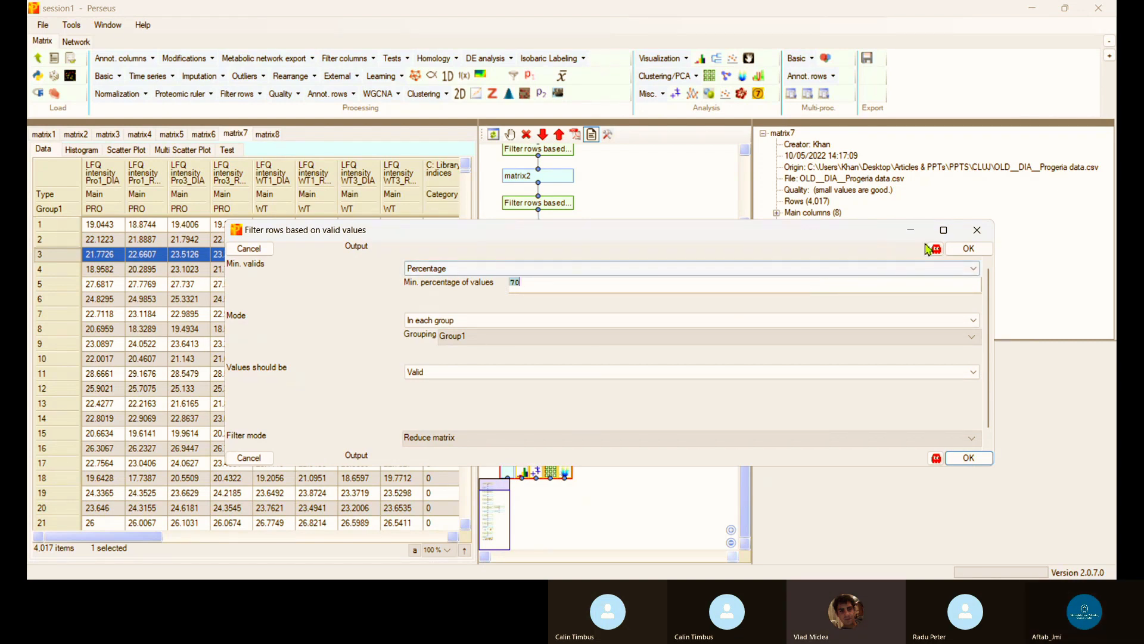
{"action": "left_click", "coordinate": [977, 231]}
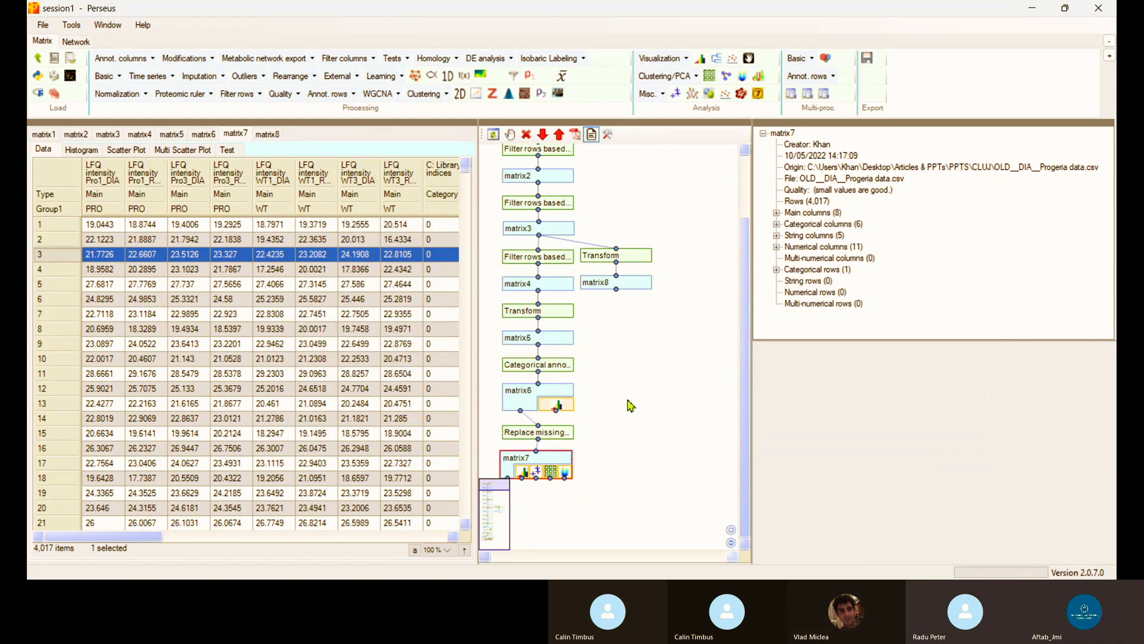